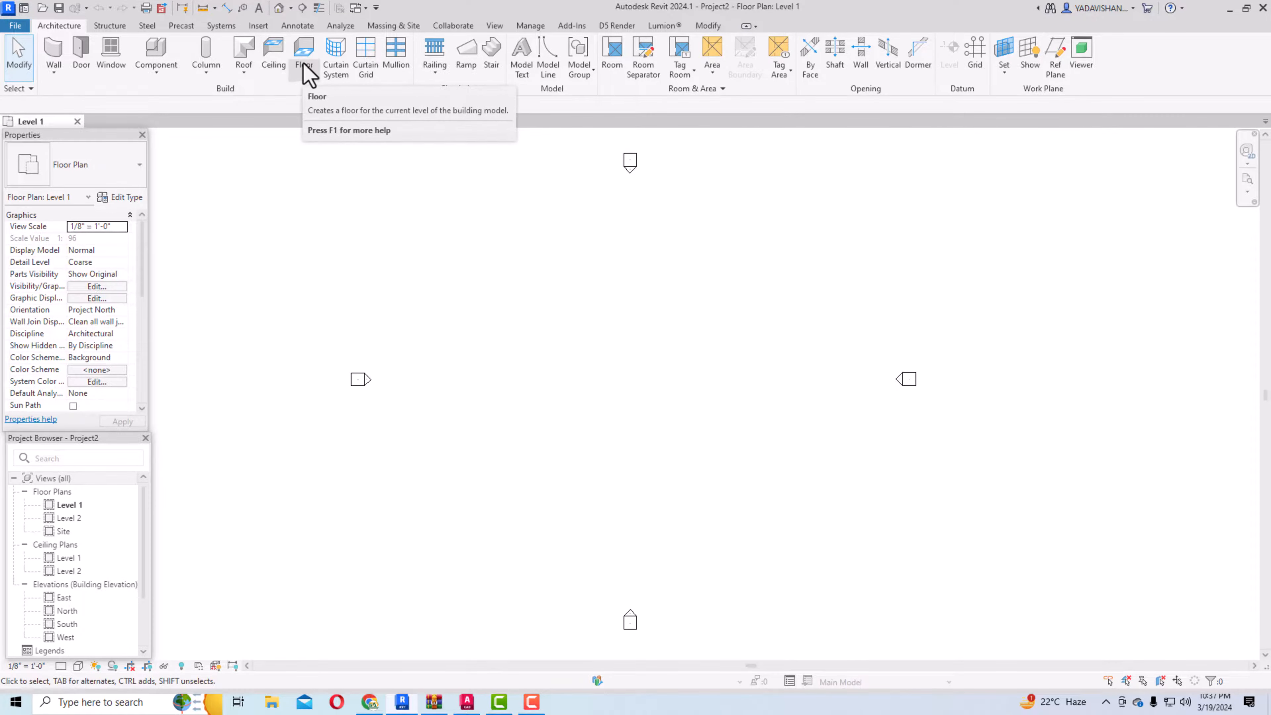
Start a new architectural floor on Level 1 and duplicate the Generic - 12" type as "marble floor 1".
{"action": "left_click", "coordinate": [304, 73]}
{"action": "left_click", "coordinate": [320, 94]}
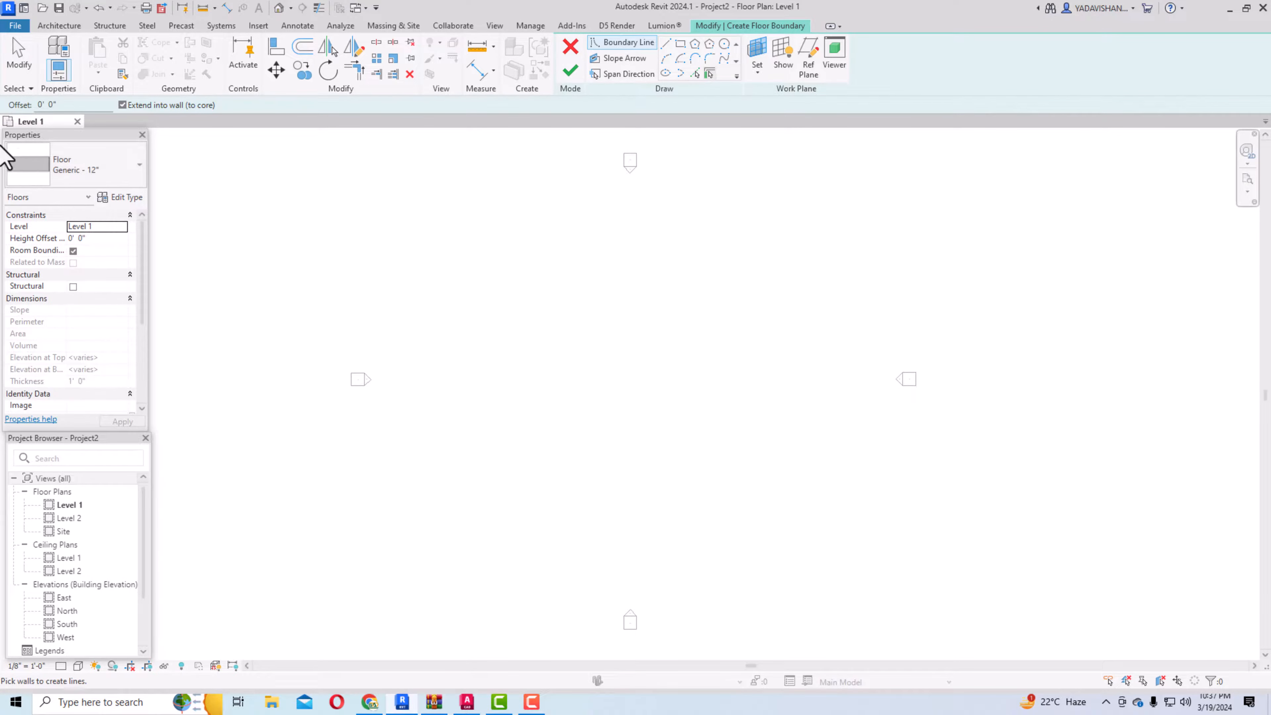
{"action": "left_click", "coordinate": [86, 175]}
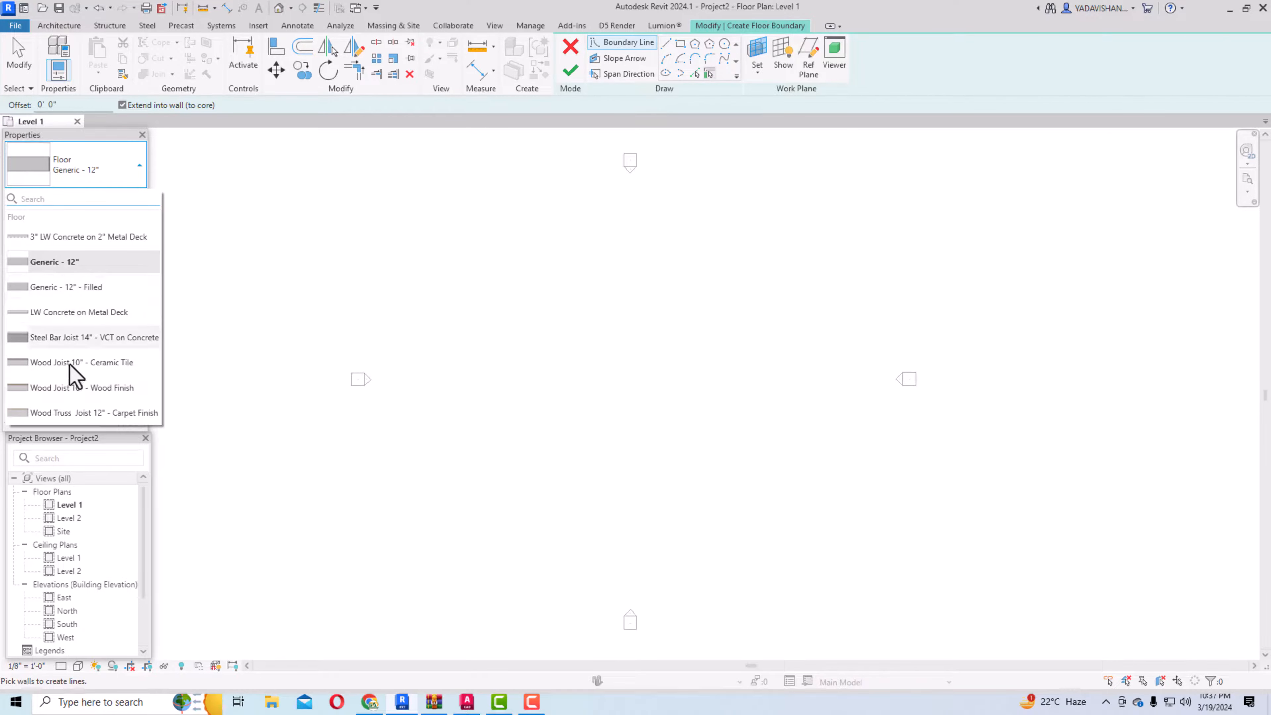
{"action": "left_click", "coordinate": [63, 264]}
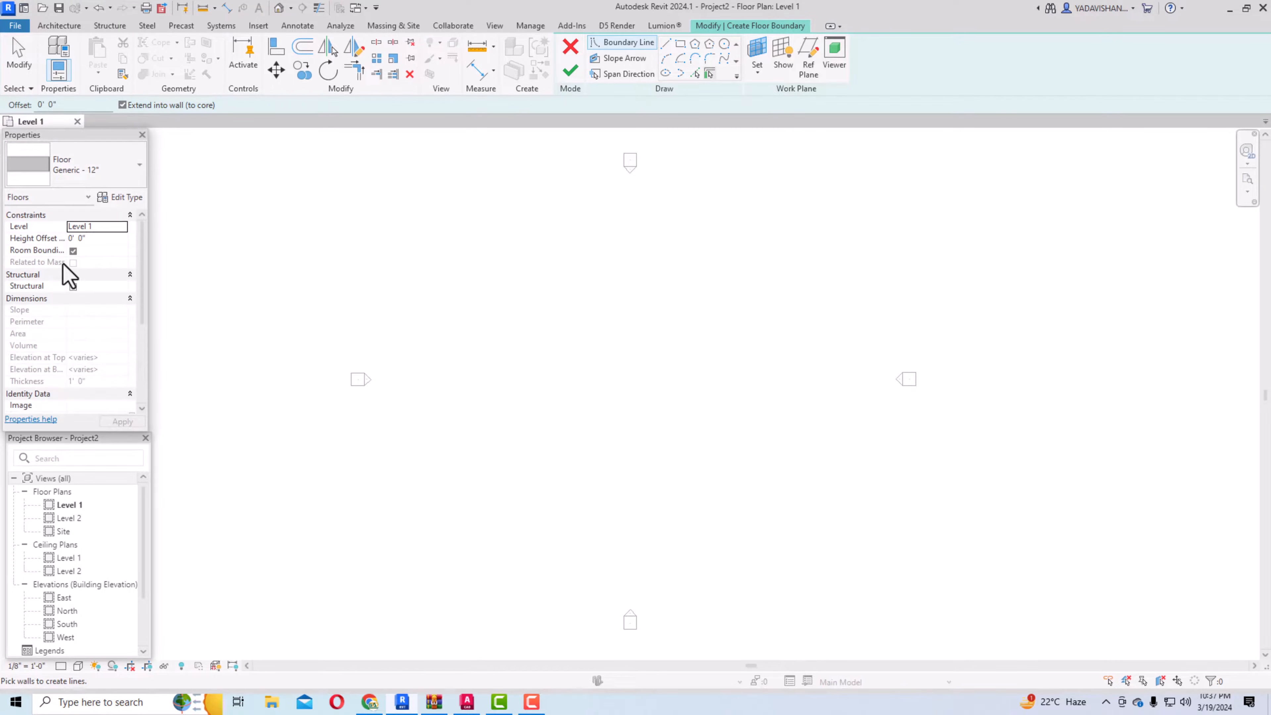
{"action": "left_click", "coordinate": [123, 199]}
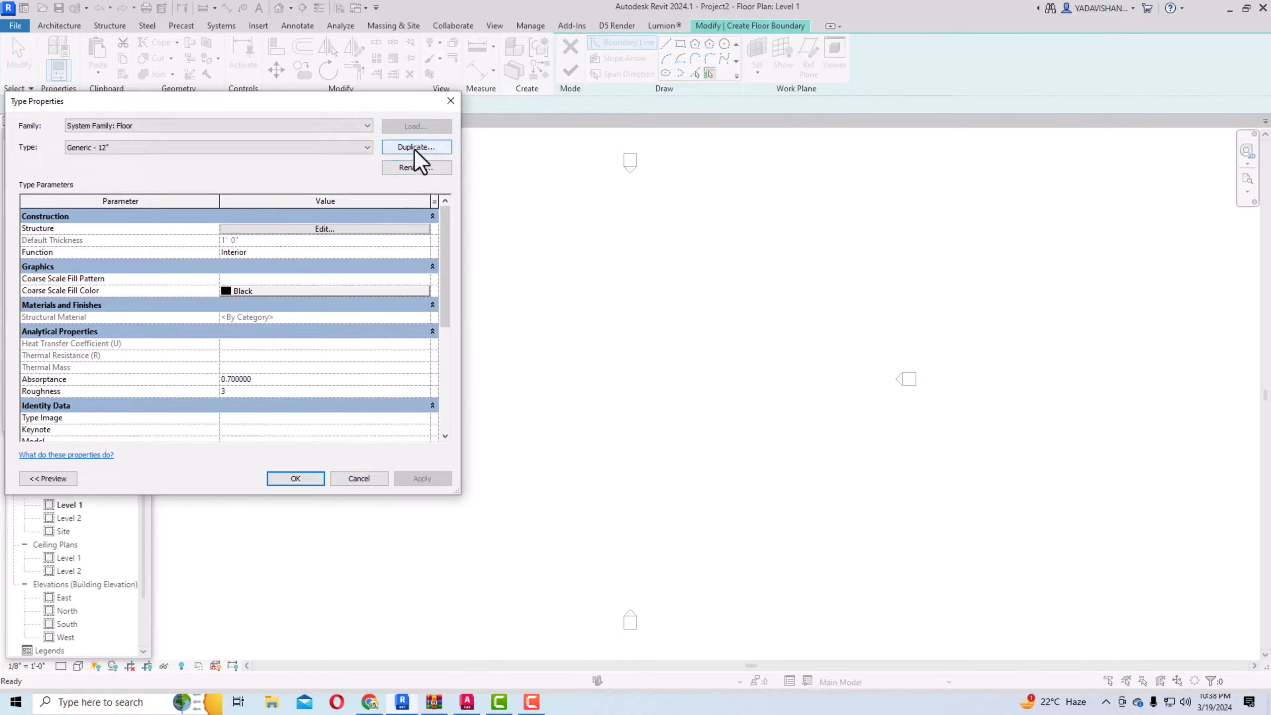
{"action": "left_click", "coordinate": [415, 149]}
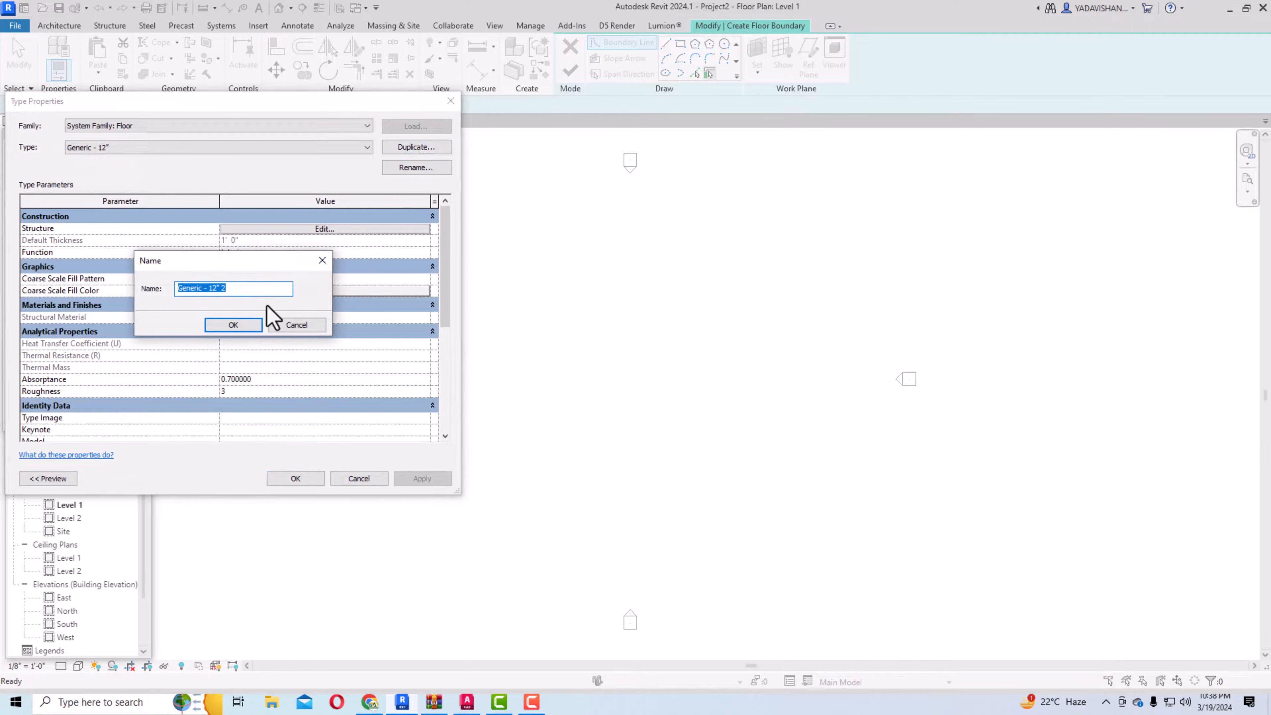
{"action": "type", "text": "m"}
{"action": "type", "text": "1"}
{"action": "left_click", "coordinate": [246, 327]}
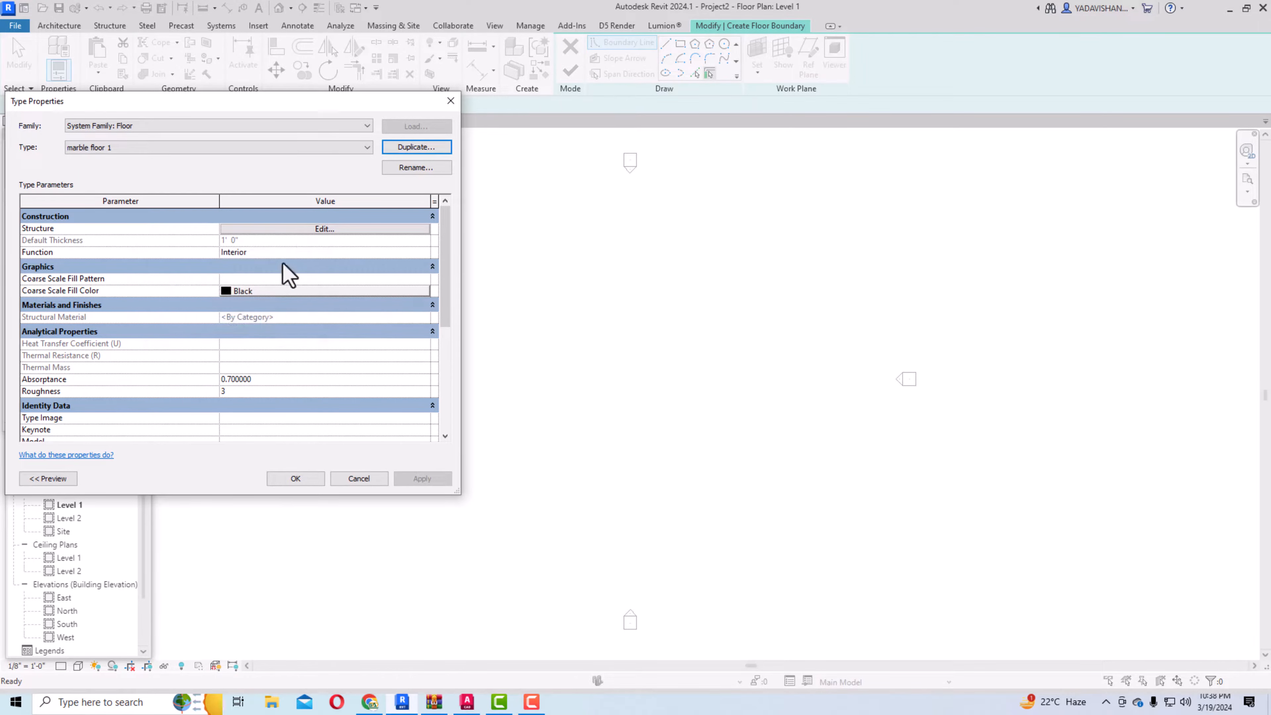
Set the structure layer's thickness to 1.5" in the marble floor 1 assembly.
{"action": "left_click", "coordinate": [300, 230]}
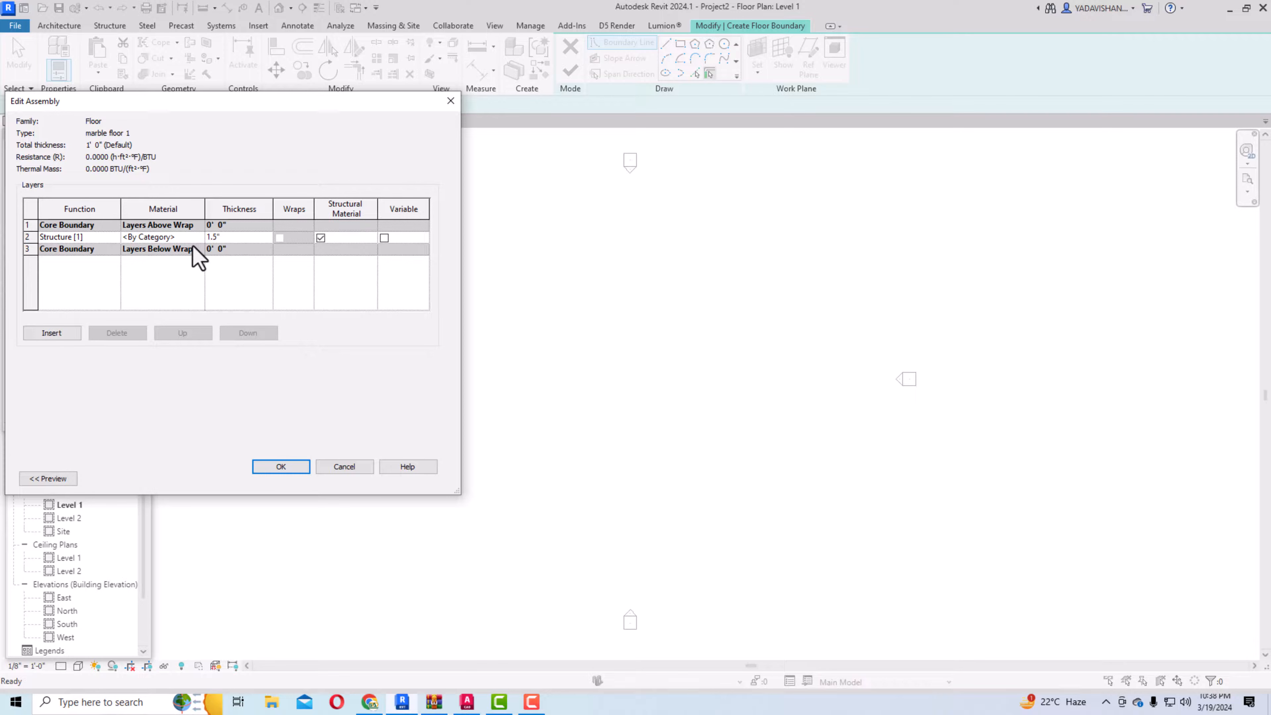
{"action": "left_click", "coordinate": [195, 236]}
{"action": "left_click", "coordinate": [199, 237]}
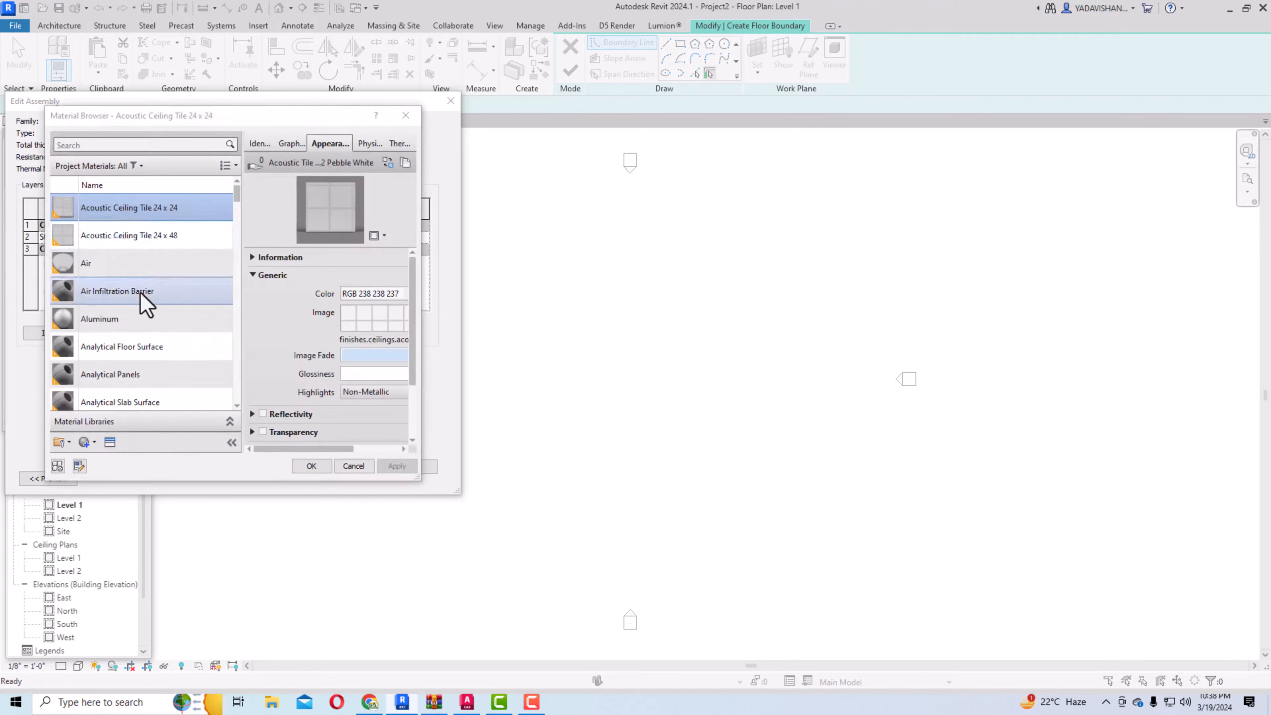
{"action": "left_click", "coordinate": [407, 122]}
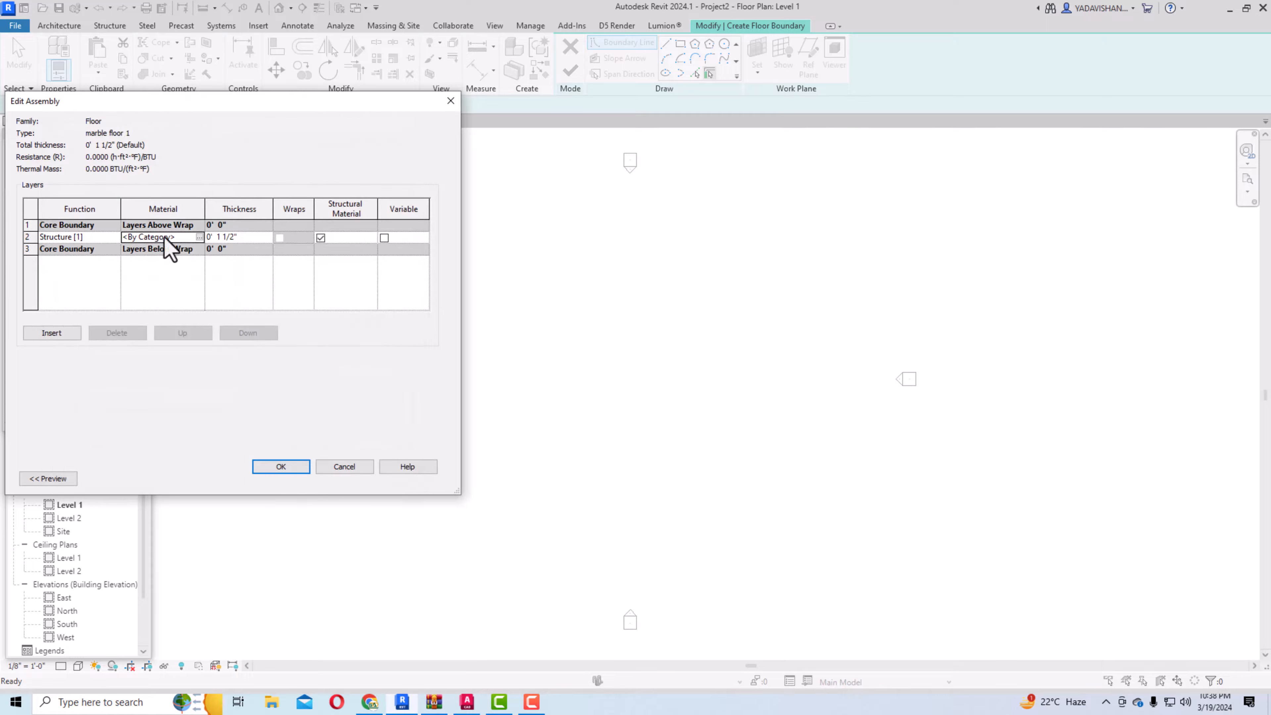
Create a new material for the structure layer and name it "marble floor 1".
{"action": "left_click", "coordinate": [199, 237]}
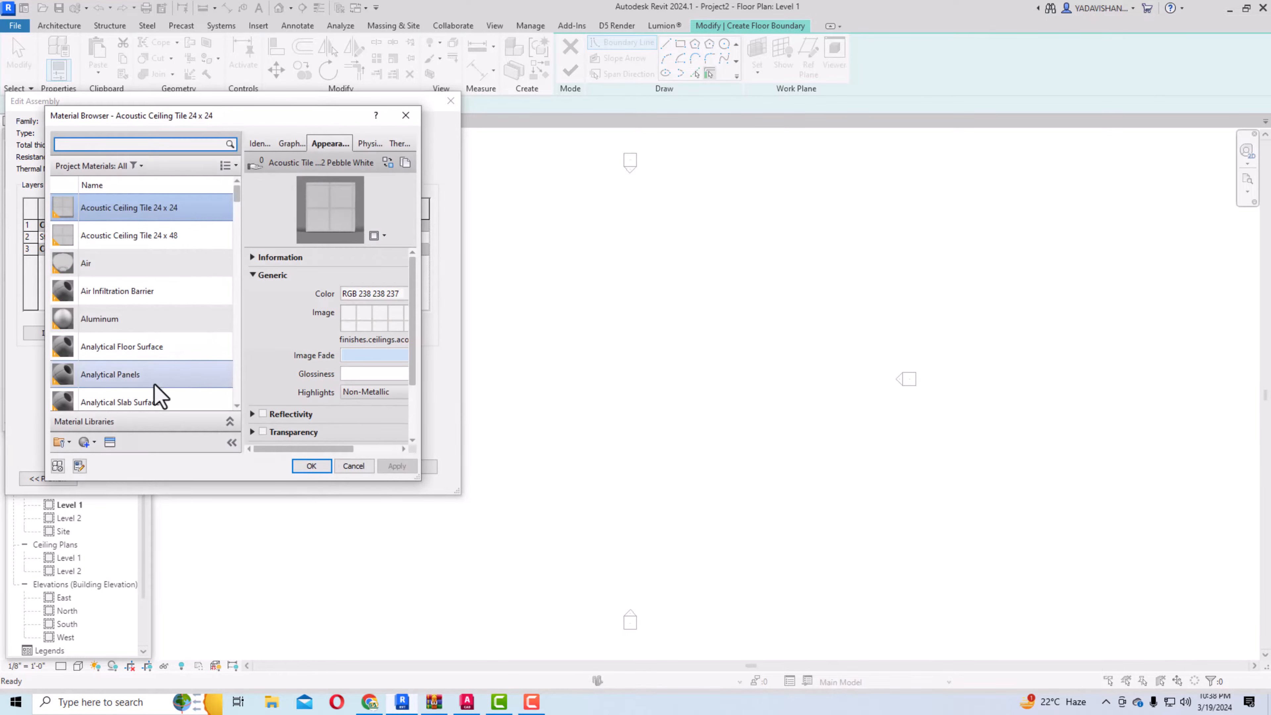
{"action": "left_click", "coordinate": [93, 443]}
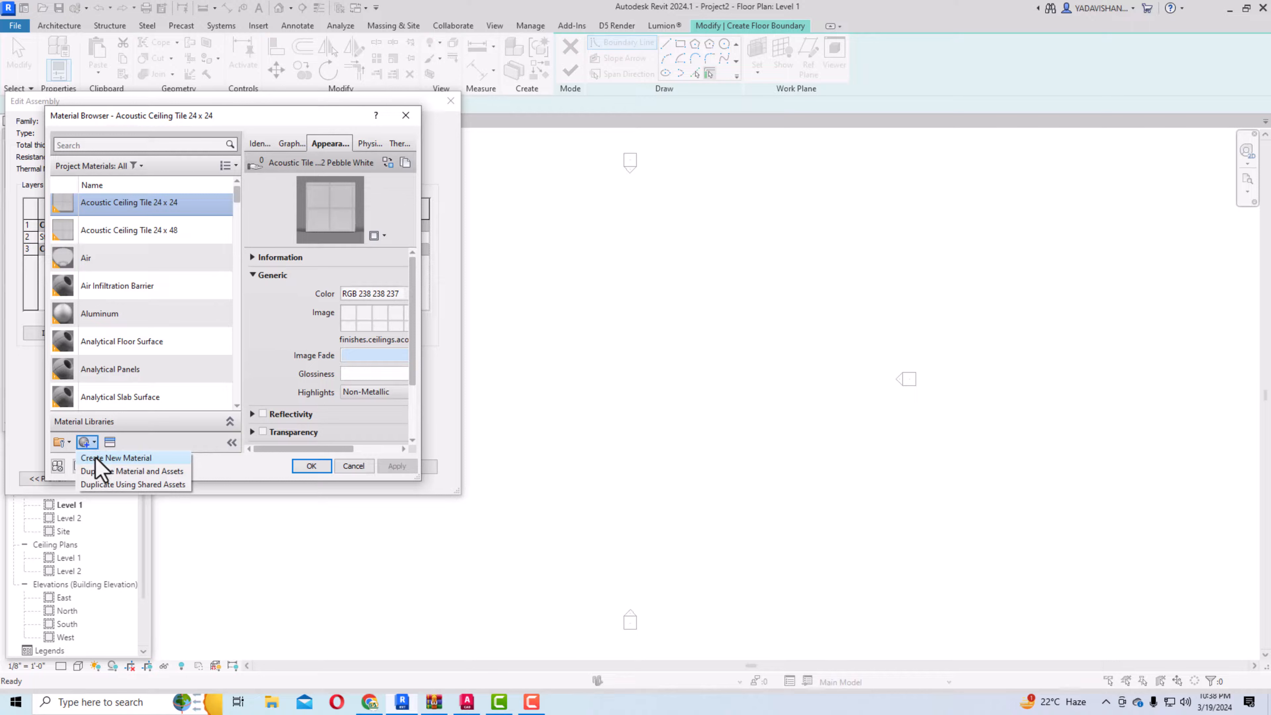
{"action": "left_click", "coordinate": [96, 459]}
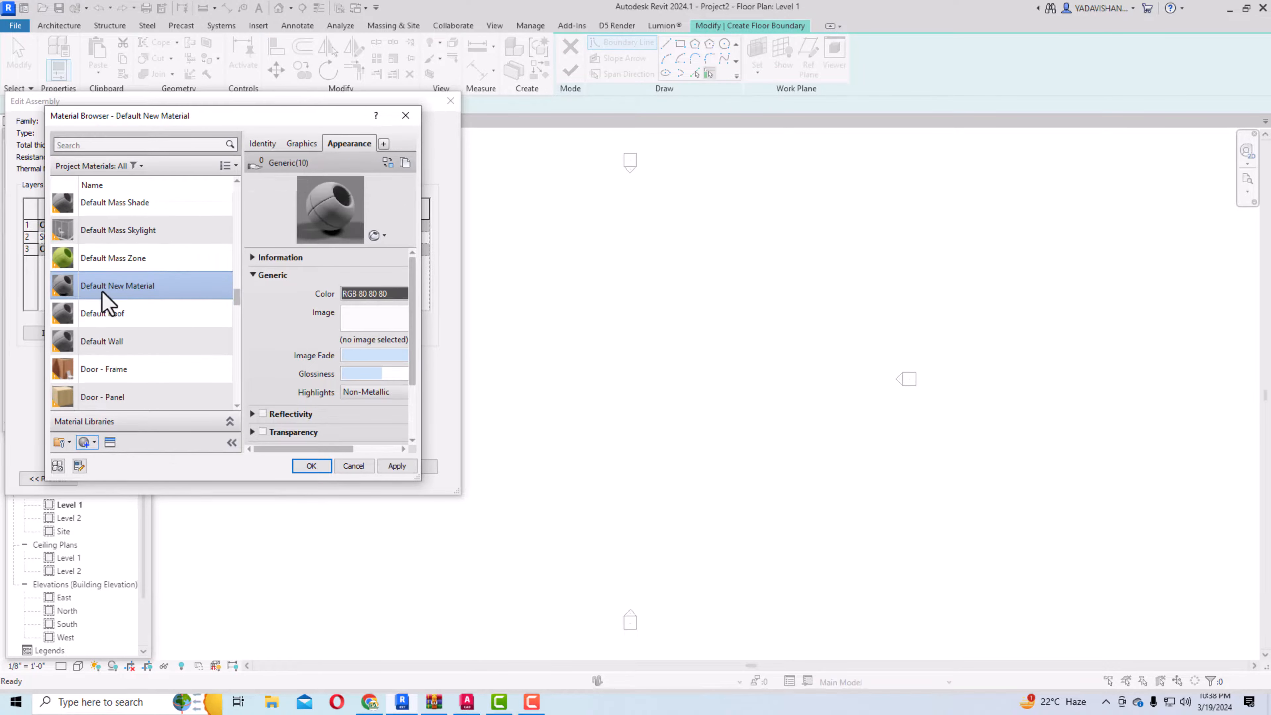
{"action": "right_click", "coordinate": [105, 287]}
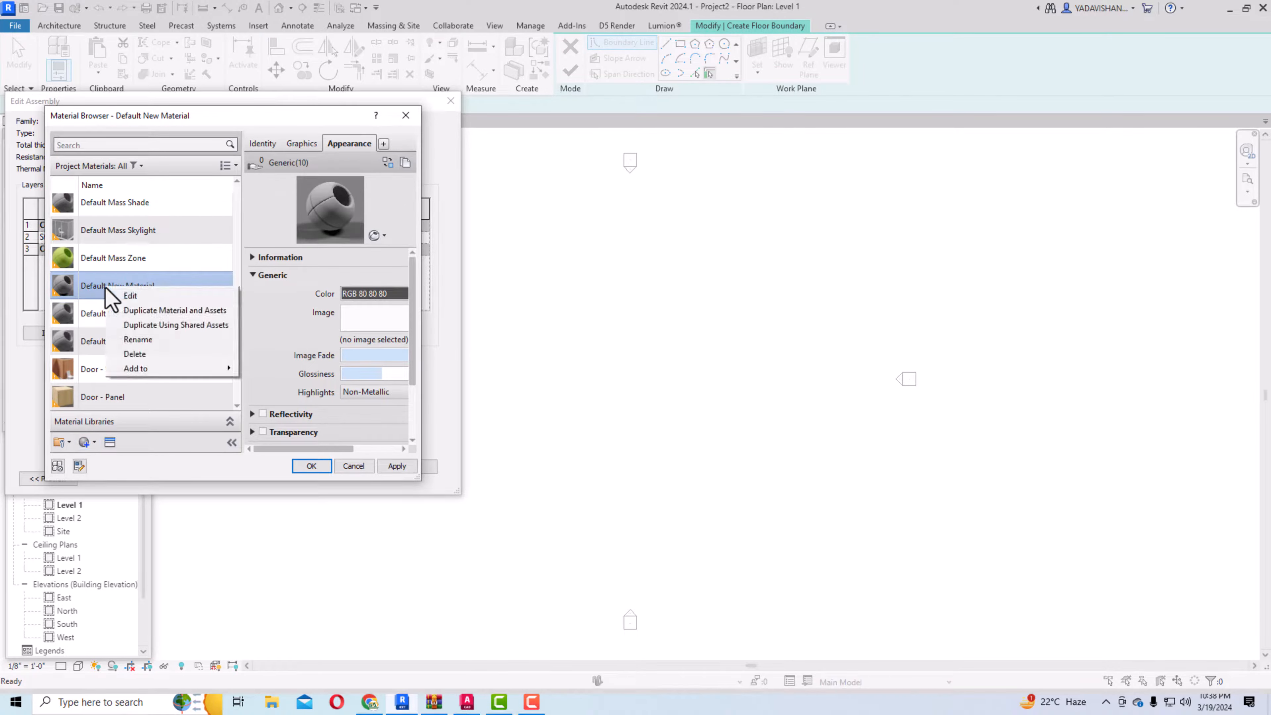
{"action": "left_click", "coordinate": [133, 344]}
{"action": "type", "text": "ma"}
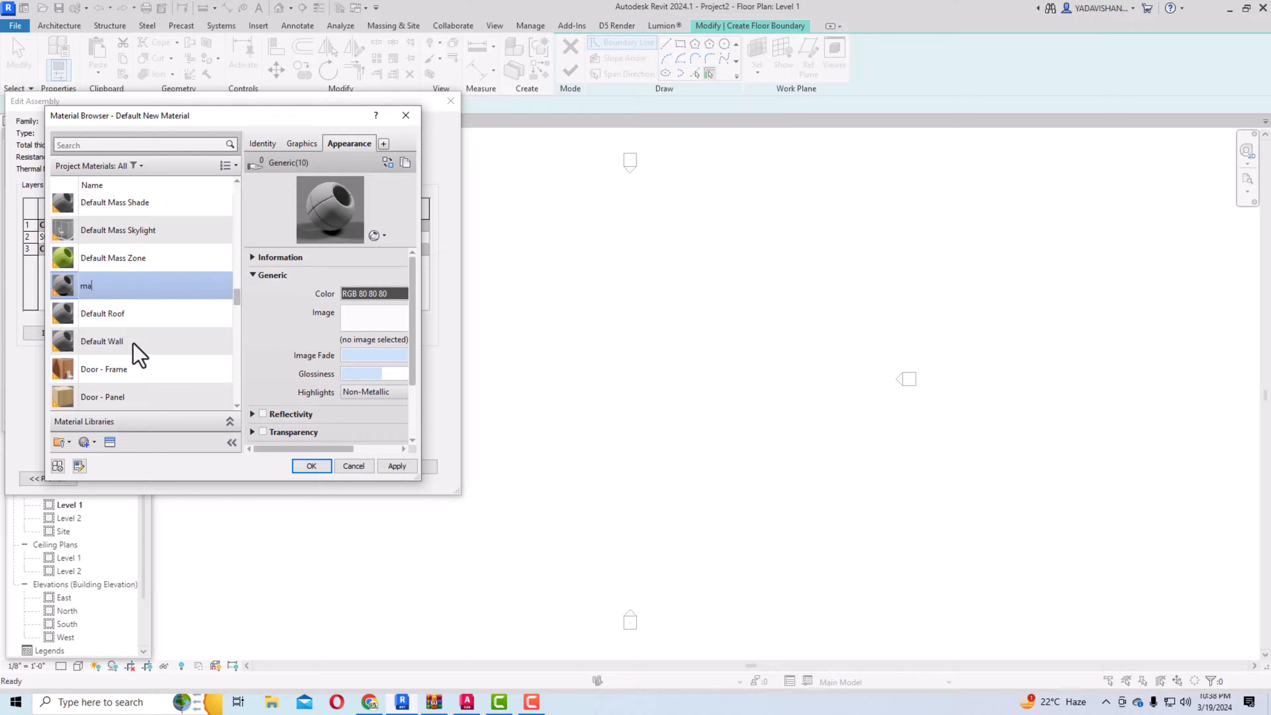
{"action": "type", "text": "rble floor 1"}
Search the appearance assets for "marble" and give the new material the Marble - White asset from Flooring.
{"action": "left_click", "coordinate": [111, 443]}
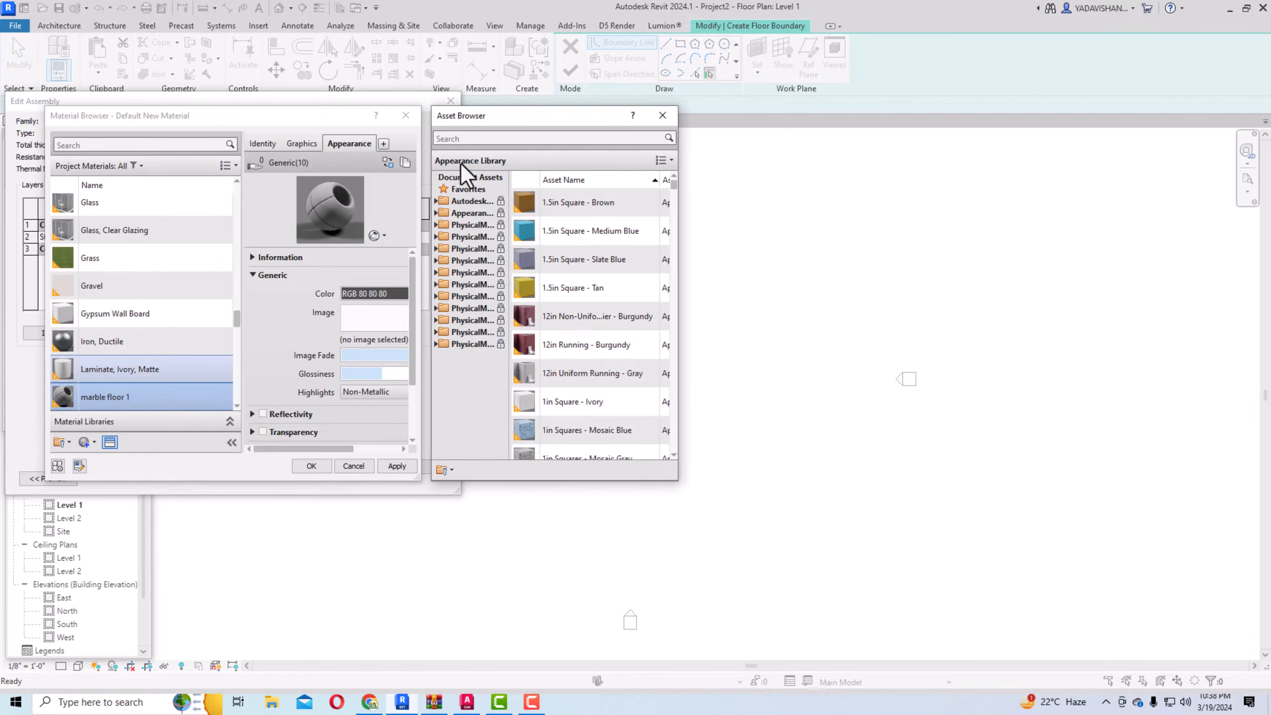
{"action": "left_click", "coordinate": [481, 139]}
{"action": "type", "text": "marble"}
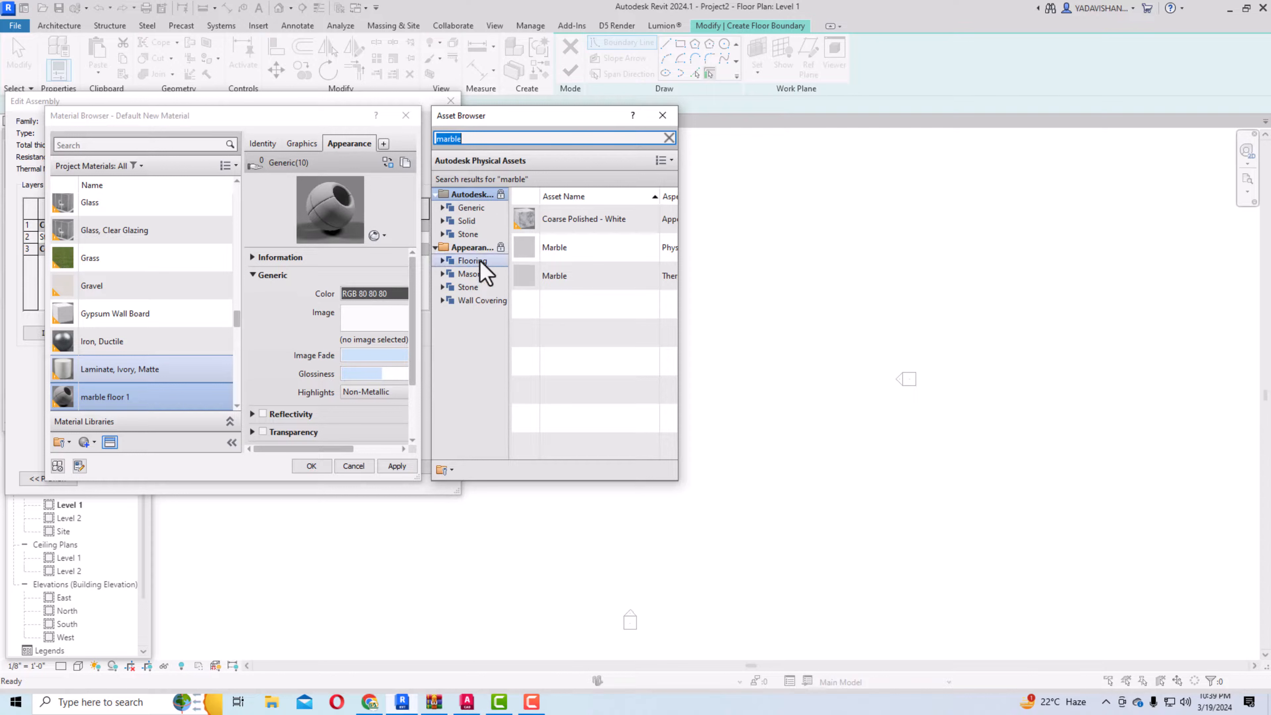
{"action": "left_click", "coordinate": [472, 261]}
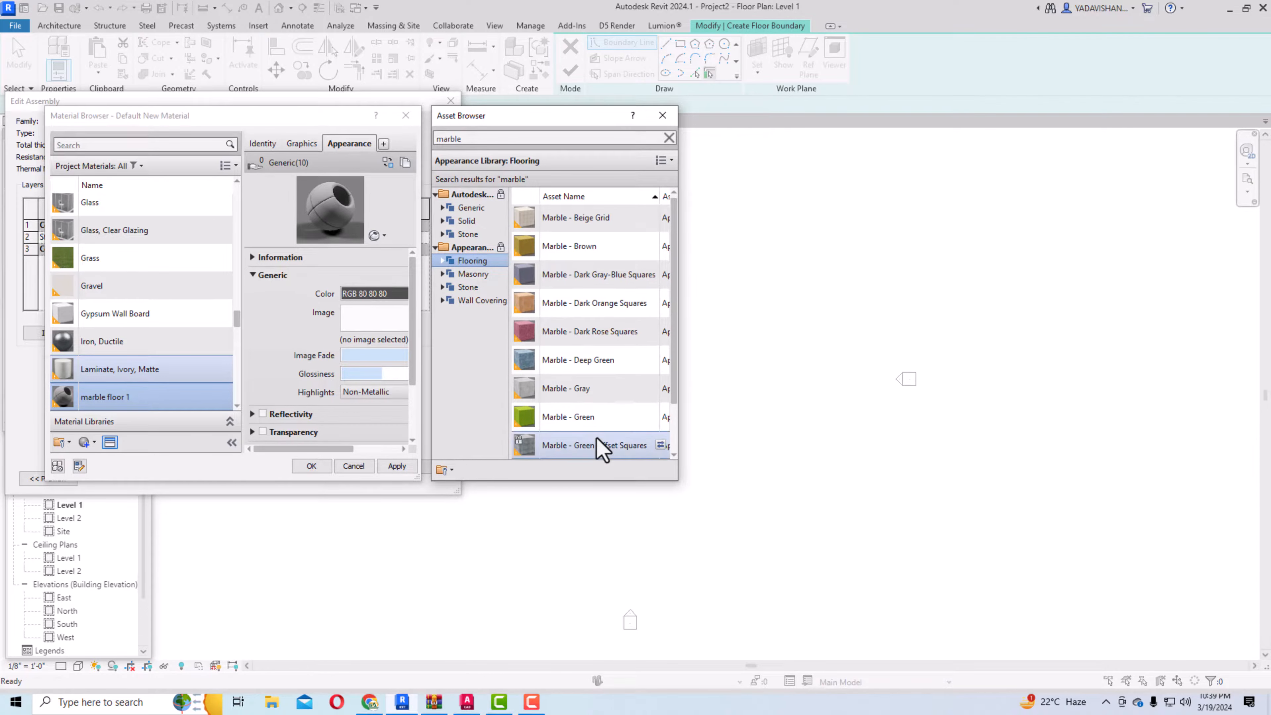
{"action": "scroll", "coordinate": [603, 370], "scroll_direction": "down", "scroll_amount": 2}
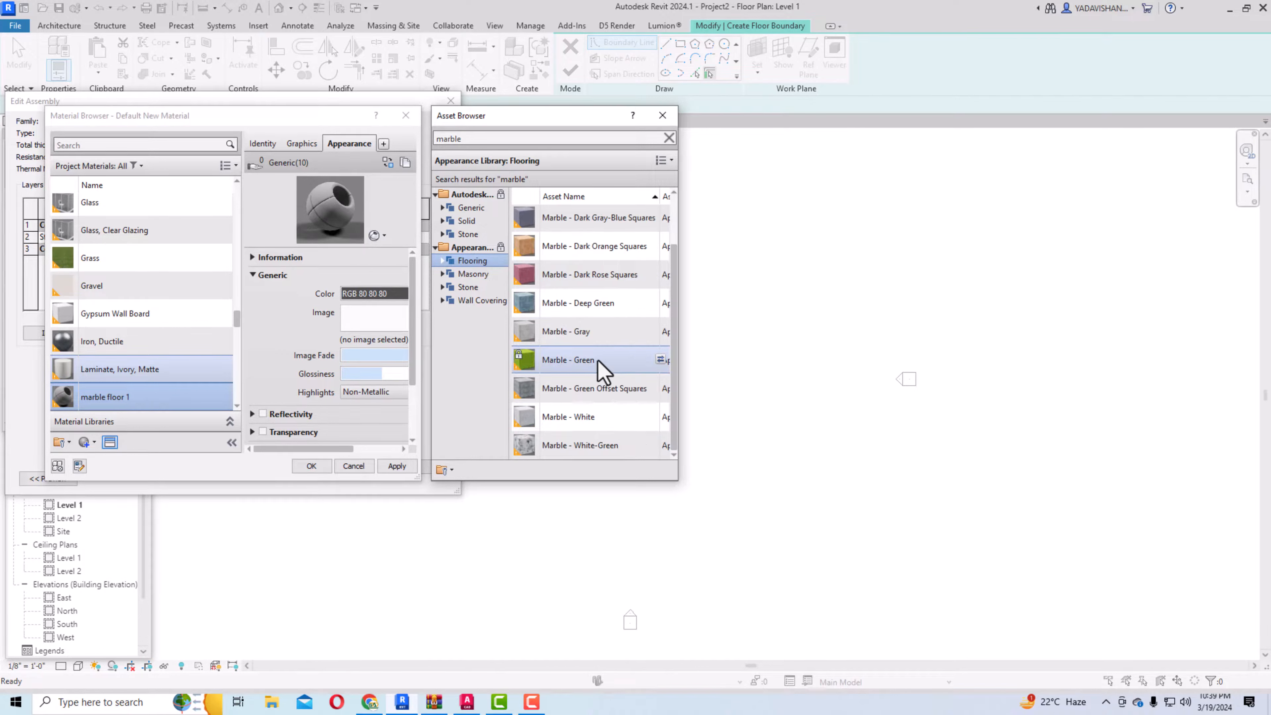
{"action": "double_click", "coordinate": [579, 419]}
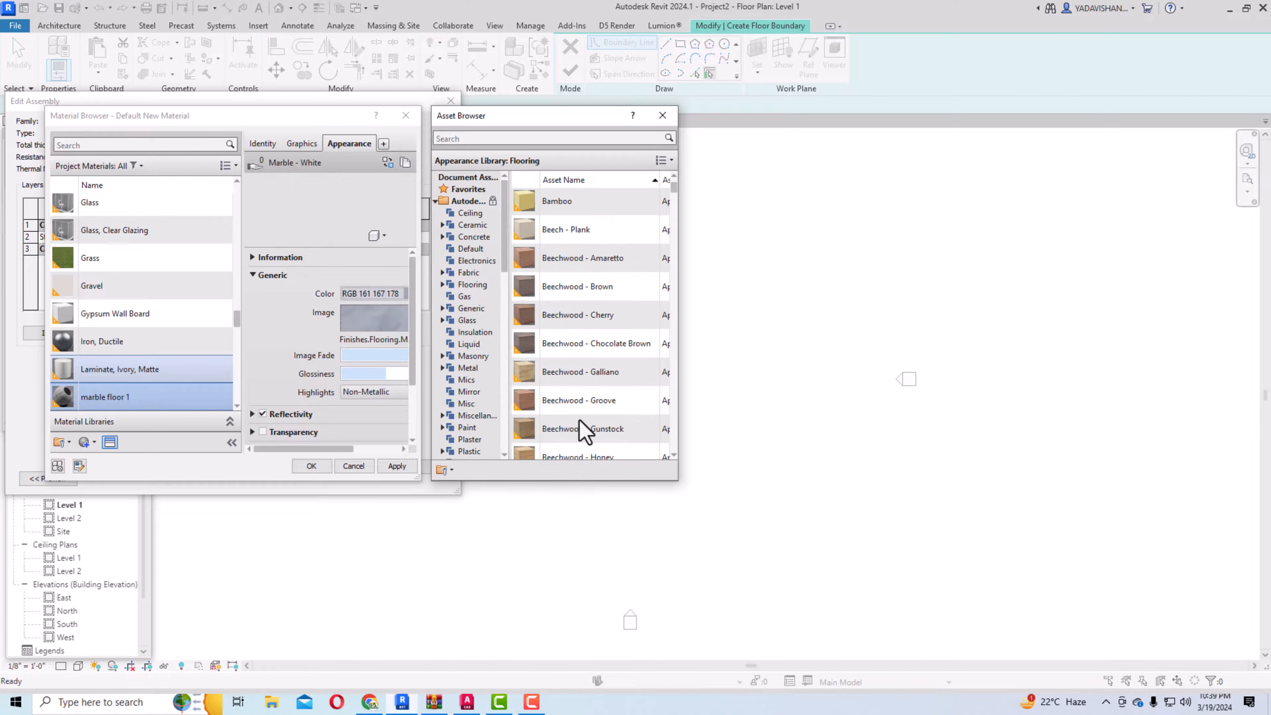
{"action": "left_click", "coordinate": [662, 115]}
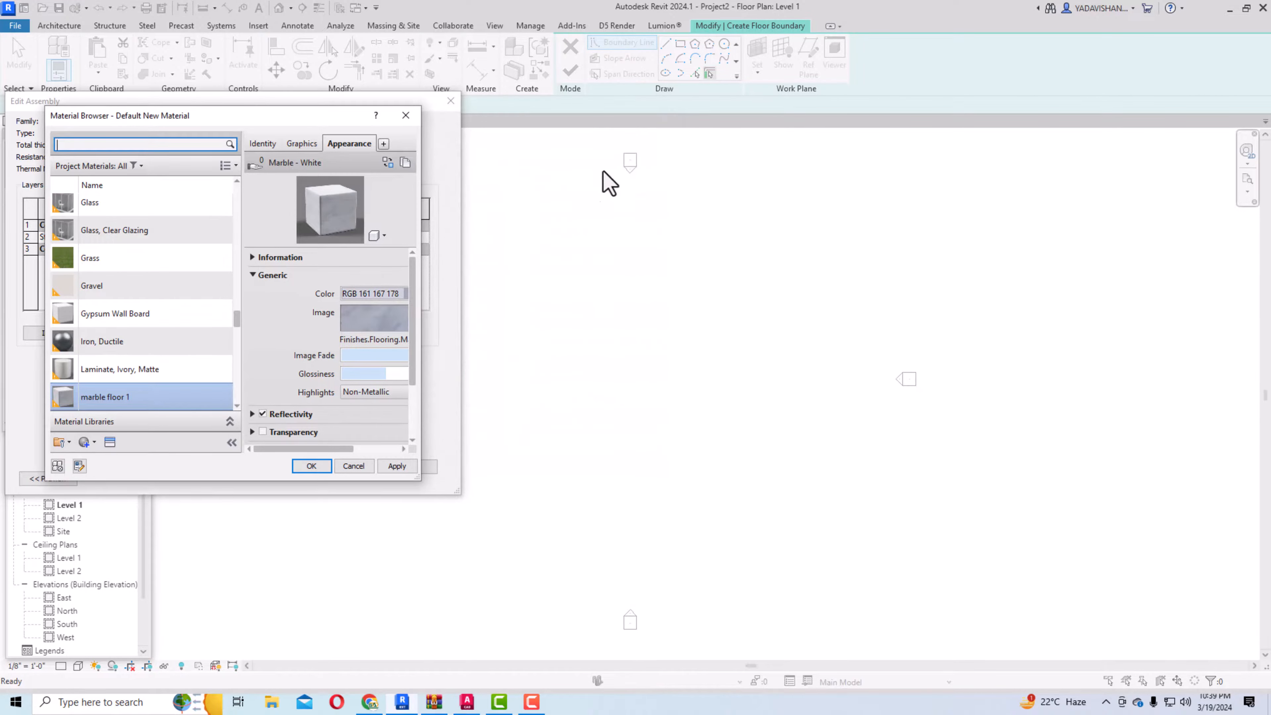
Assign the marble floor 1 material to the structure layer and accept the assembly and type properties.
{"action": "left_click", "coordinate": [395, 466]}
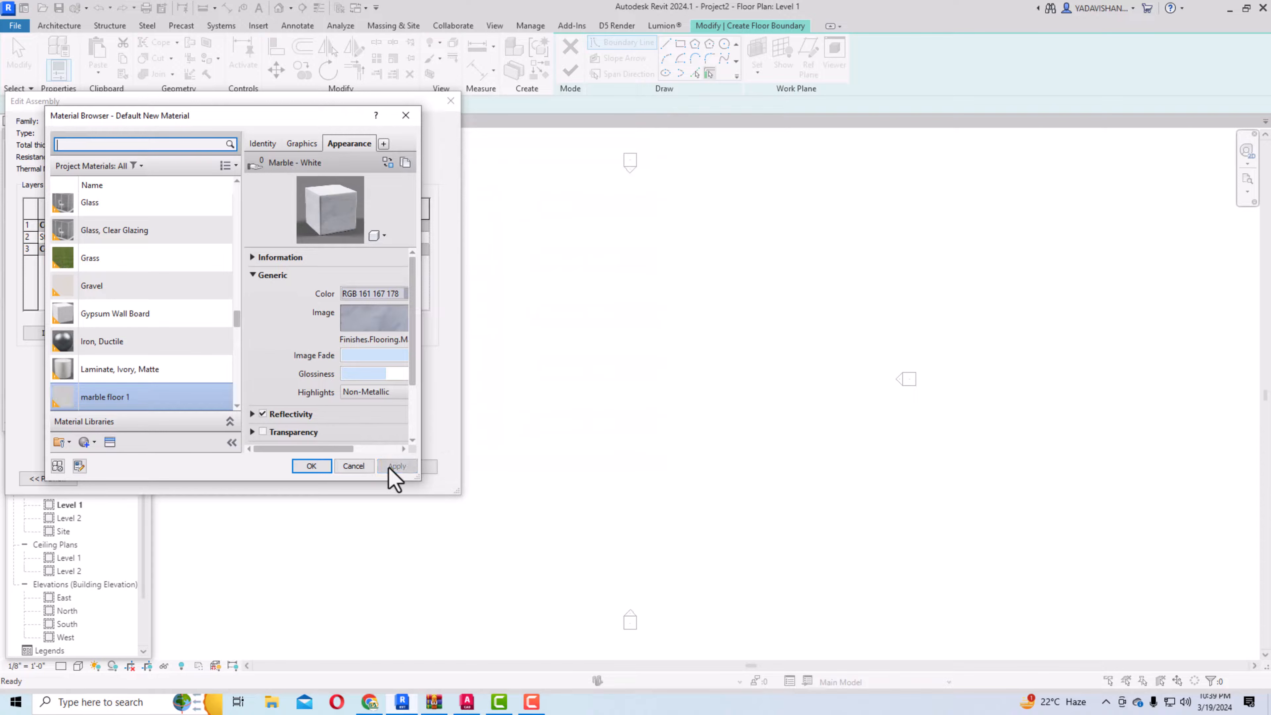
{"action": "left_click", "coordinate": [310, 467]}
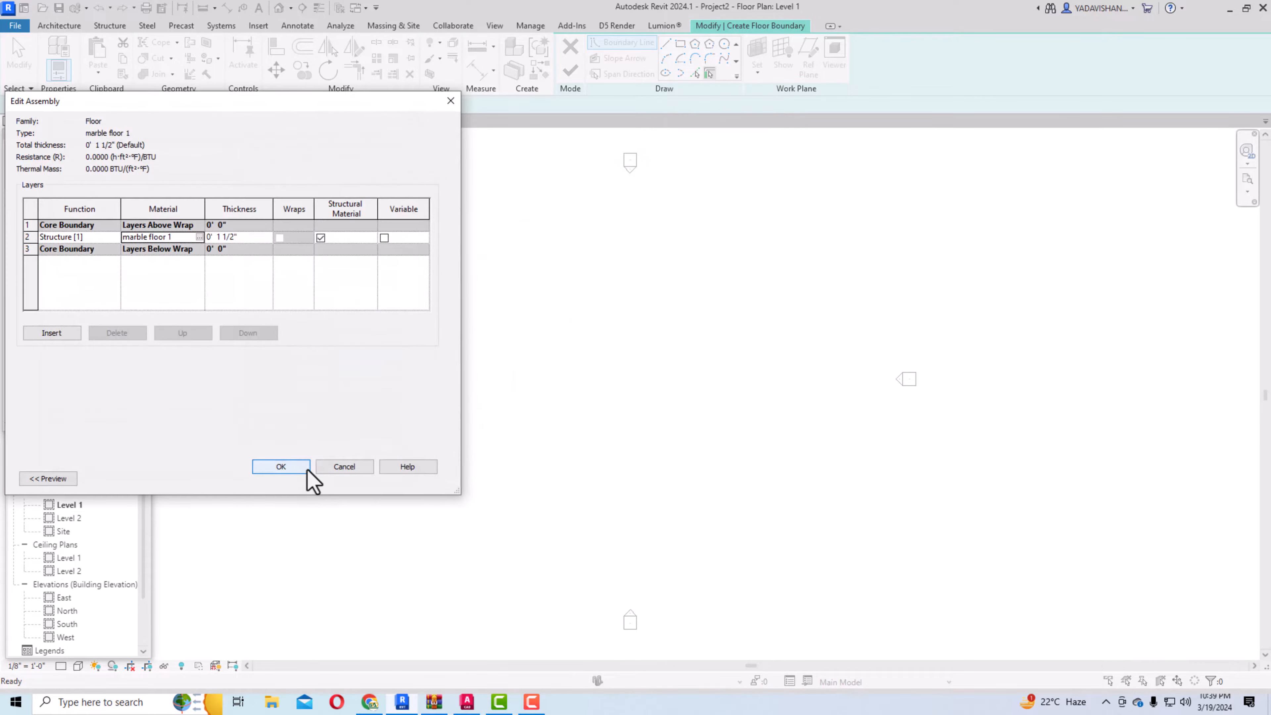
{"action": "left_click", "coordinate": [286, 473]}
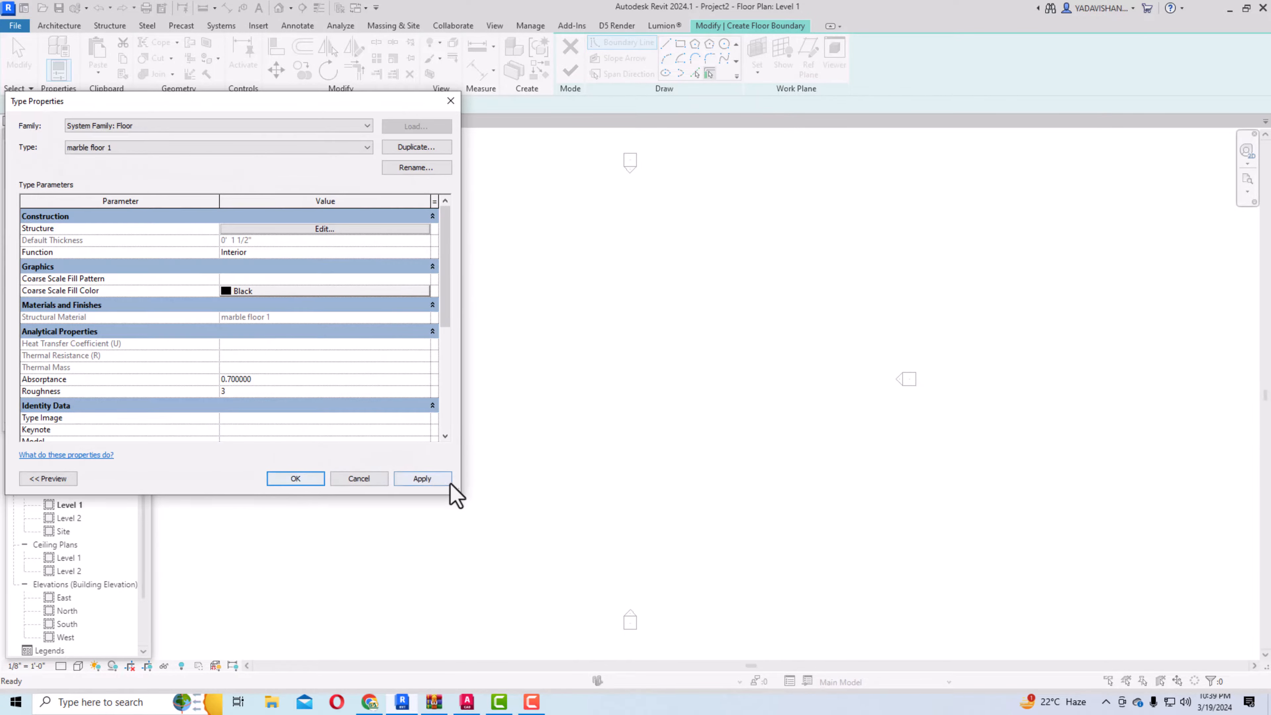
{"action": "left_click", "coordinate": [298, 479]}
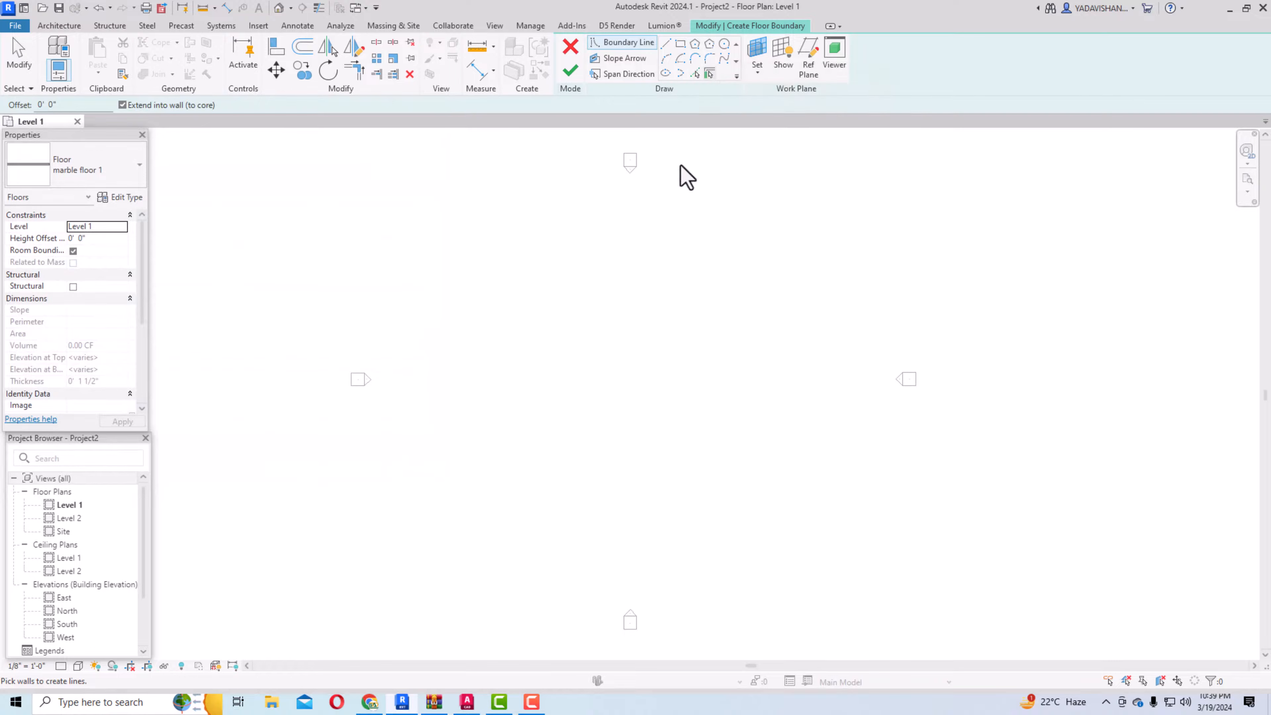
Sketch a rectangular floor boundary about 31' wide and 28' high between the elevation markers.
{"action": "left_click", "coordinate": [681, 45]}
{"action": "scroll", "coordinate": [586, 292], "scroll_direction": "up", "scroll_amount": 2}
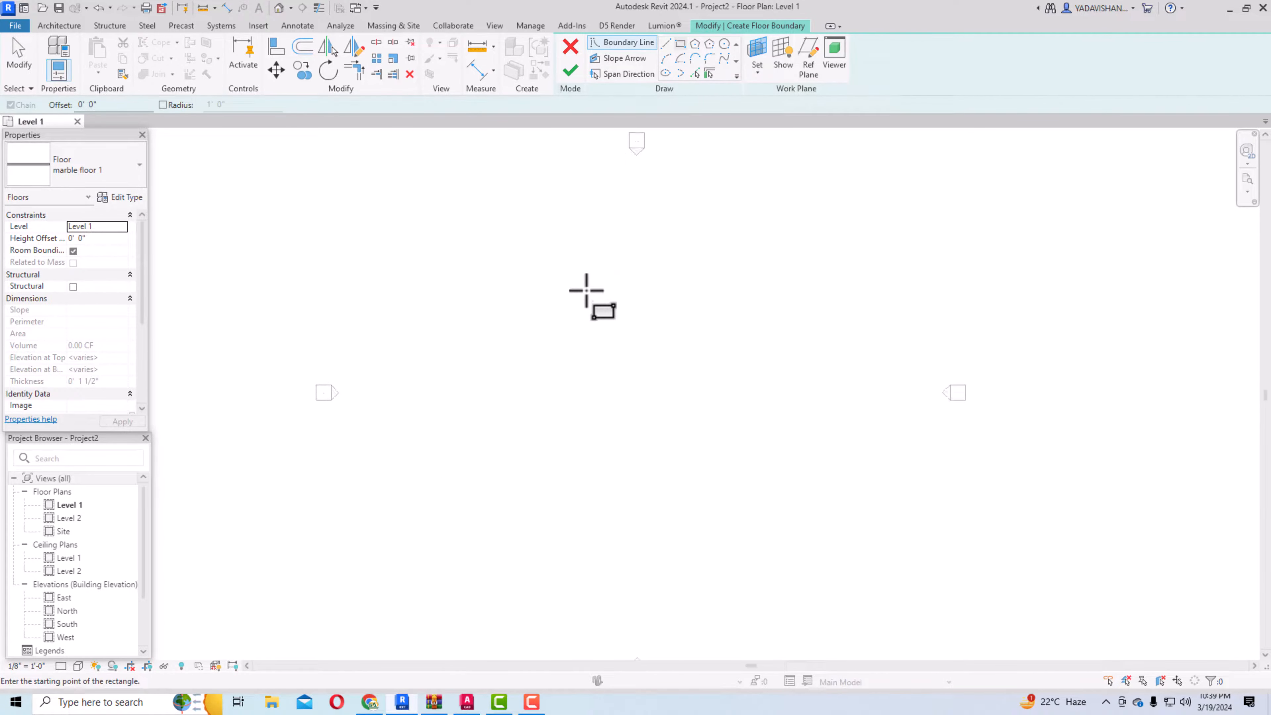
{"action": "left_click", "coordinate": [548, 289]}
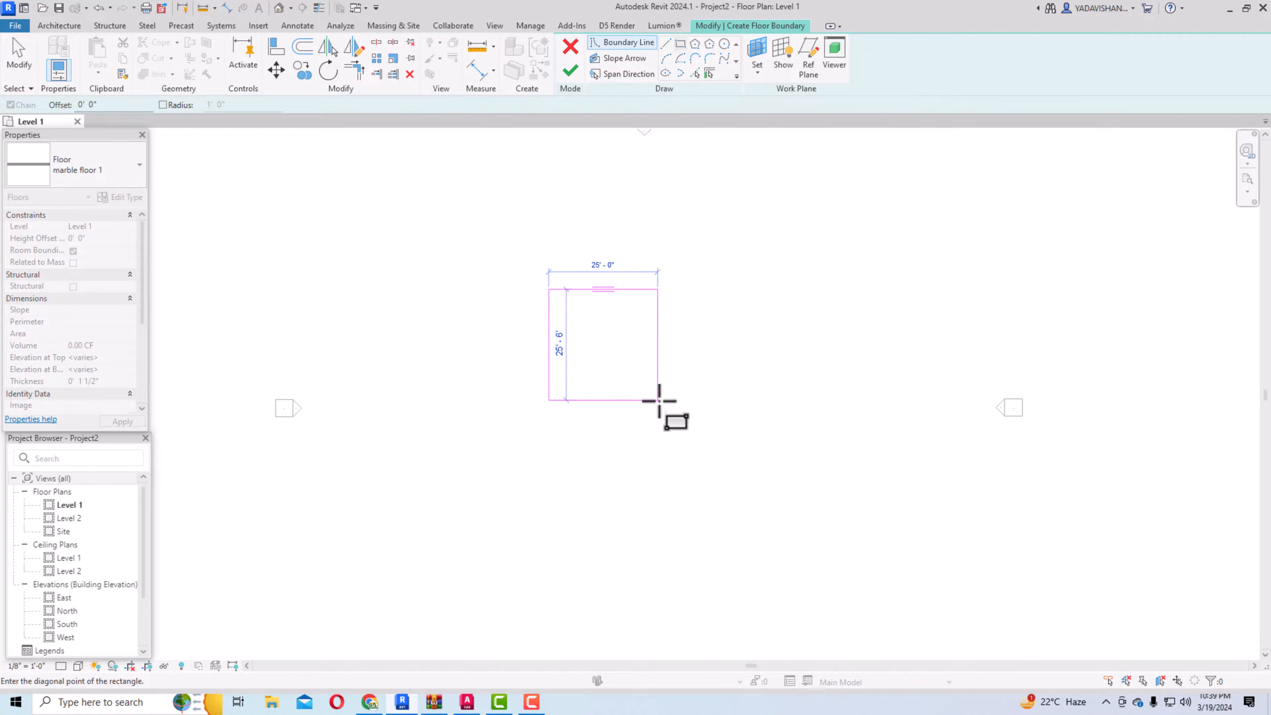
{"action": "left_click", "coordinate": [684, 412]}
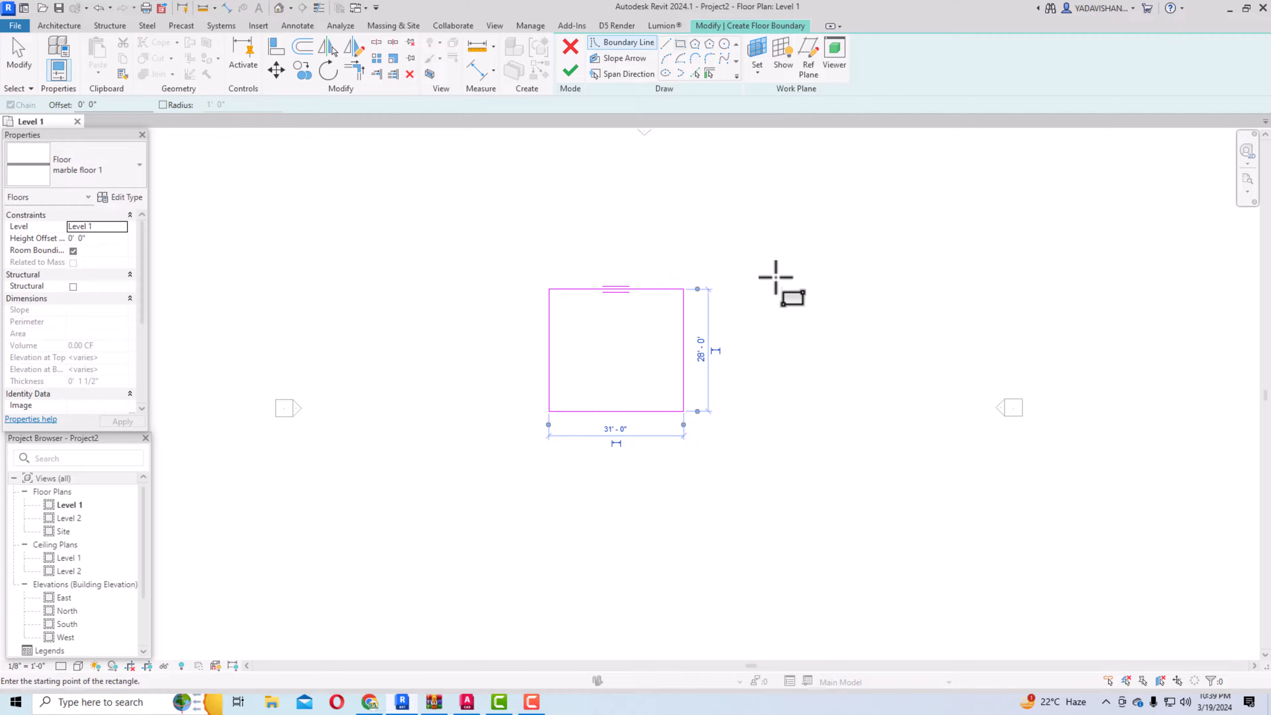
Set the boundary rectangle's height and width to 20' each and finish the floor sketch.
{"action": "left_click", "coordinate": [701, 352]}
{"action": "type", "text": "2"}
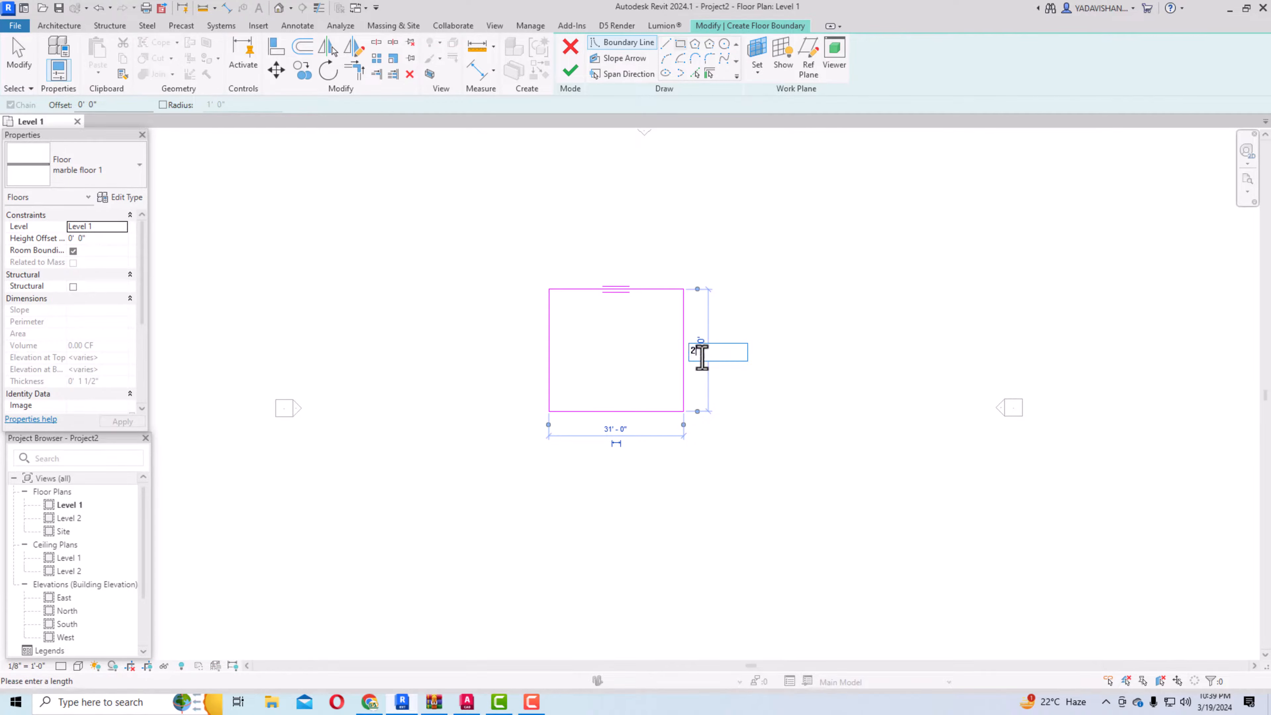
{"action": "type", "text": "0"}
{"action": "key", "text": "Return"}
{"action": "left_click", "coordinate": [616, 429]}
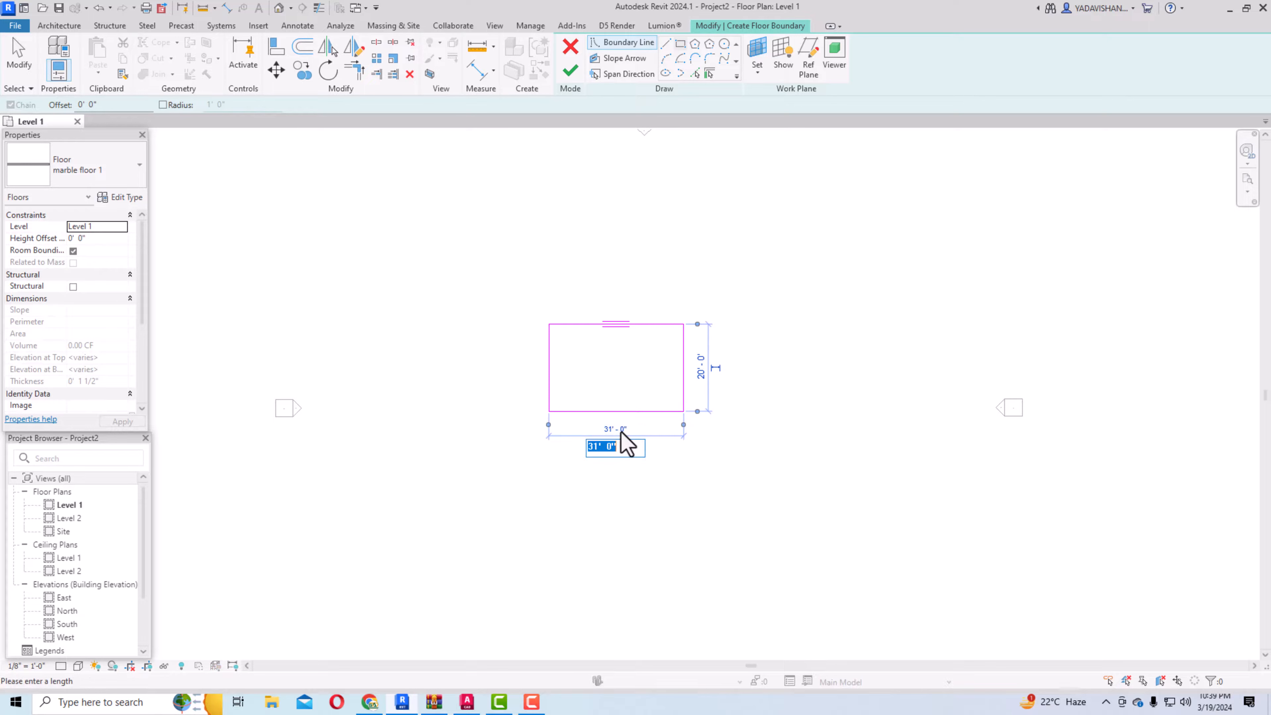
{"action": "type", "text": "20"}
{"action": "key", "text": "Return"}
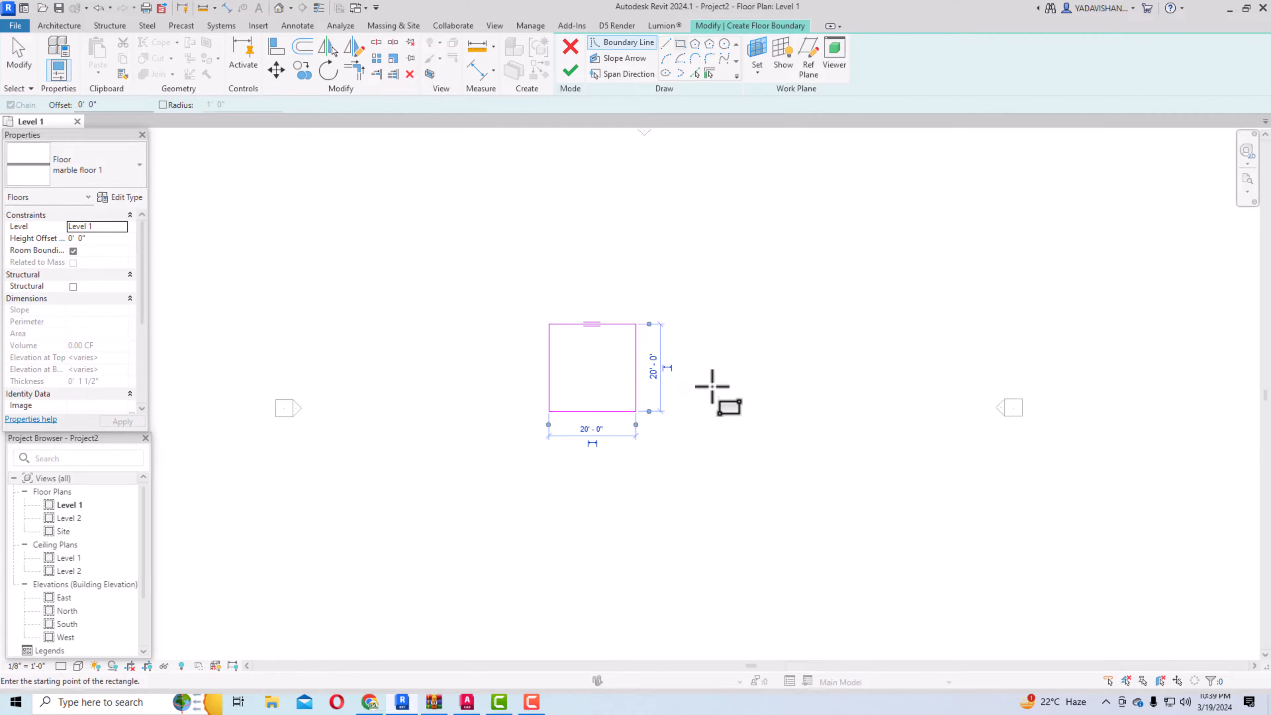
{"action": "key", "text": "Escape"}
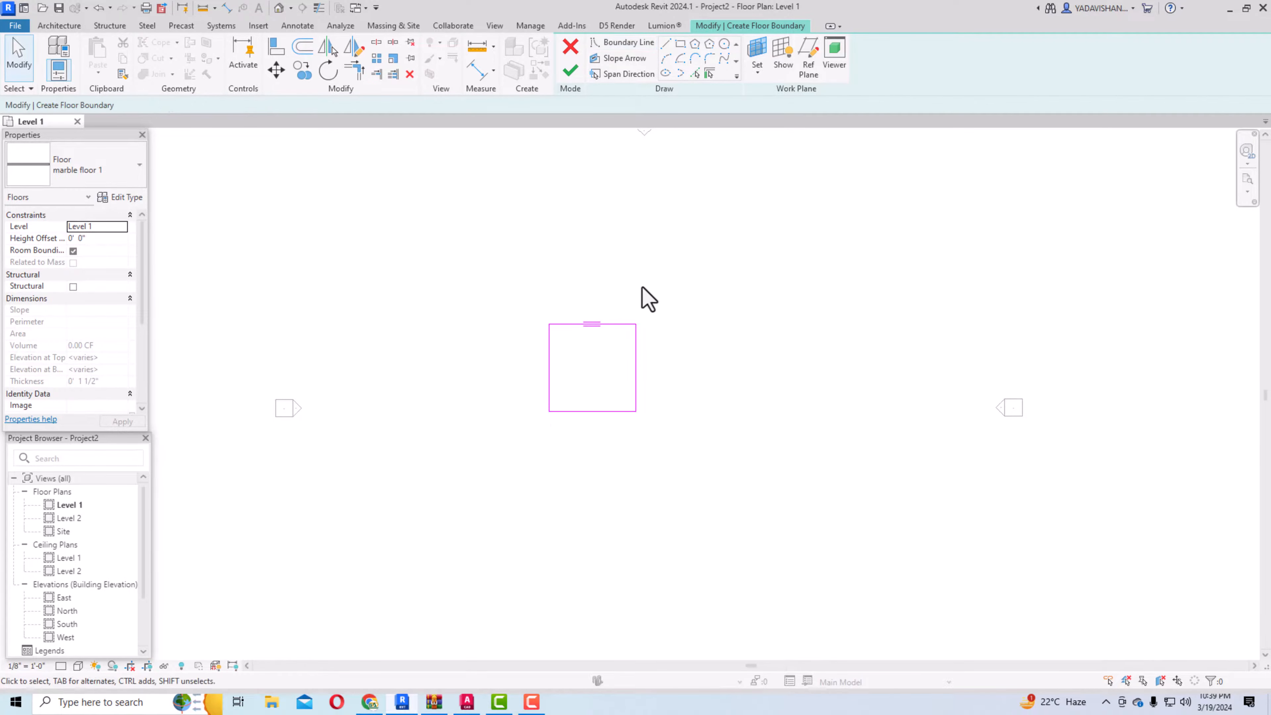
{"action": "left_click", "coordinate": [576, 68]}
{"action": "left_click", "coordinate": [744, 363]}
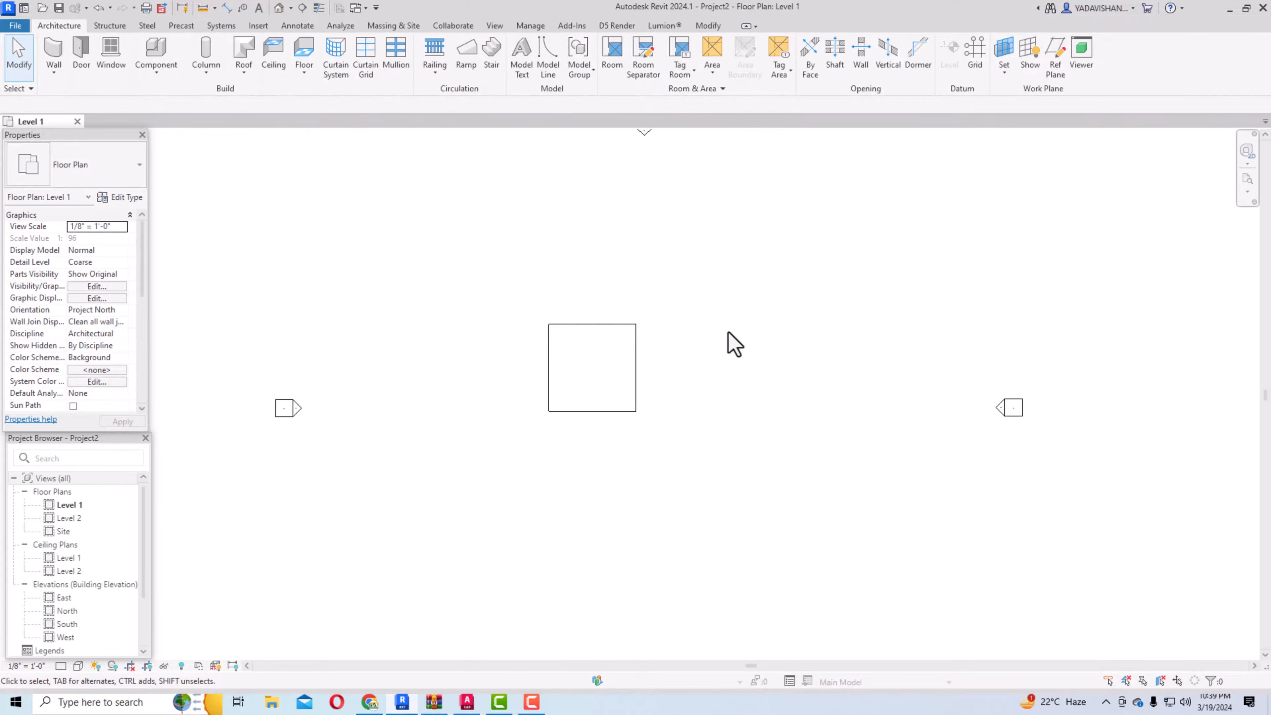
Set the Level 1 floor plan's visual style to Realistic.
{"action": "left_click", "coordinate": [79, 666]}
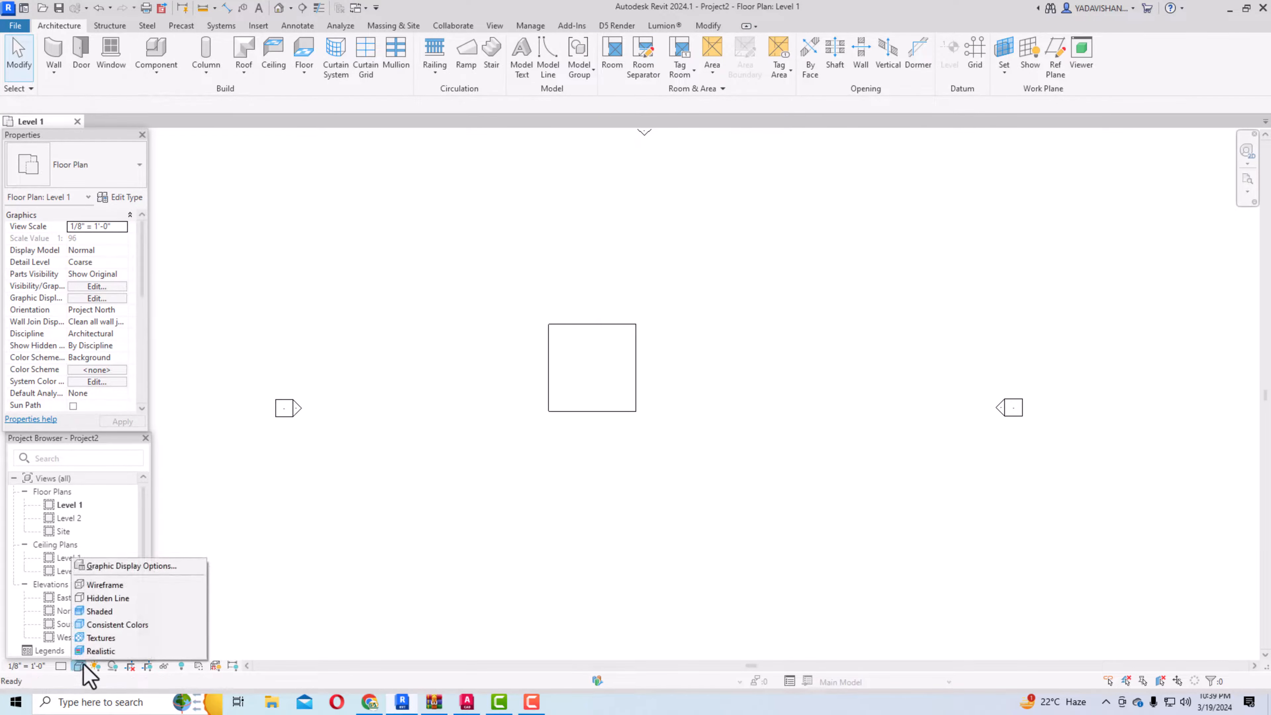
{"action": "left_click", "coordinate": [98, 651]}
{"action": "scroll", "coordinate": [653, 381], "scroll_direction": "up", "scroll_amount": 4}
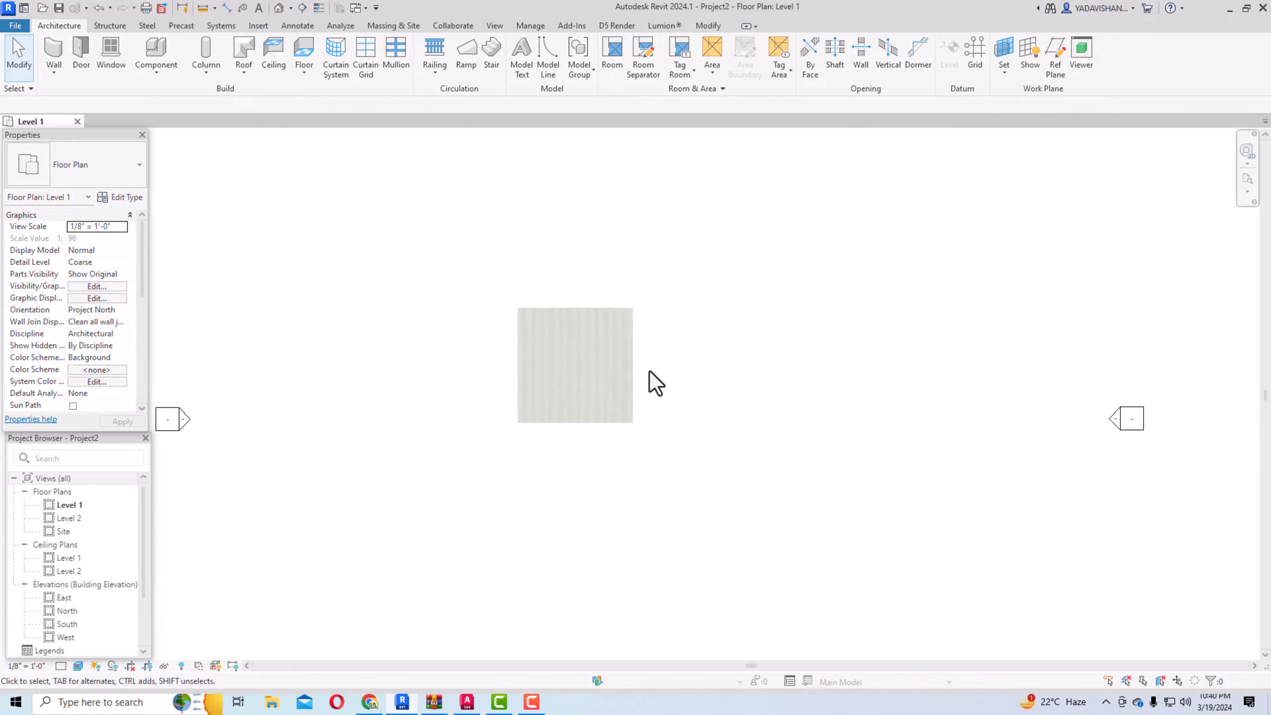
Open the default 3D view, set its visual style to Realistic and look closely at the floor's marble texture.
{"action": "left_click", "coordinate": [279, 9]}
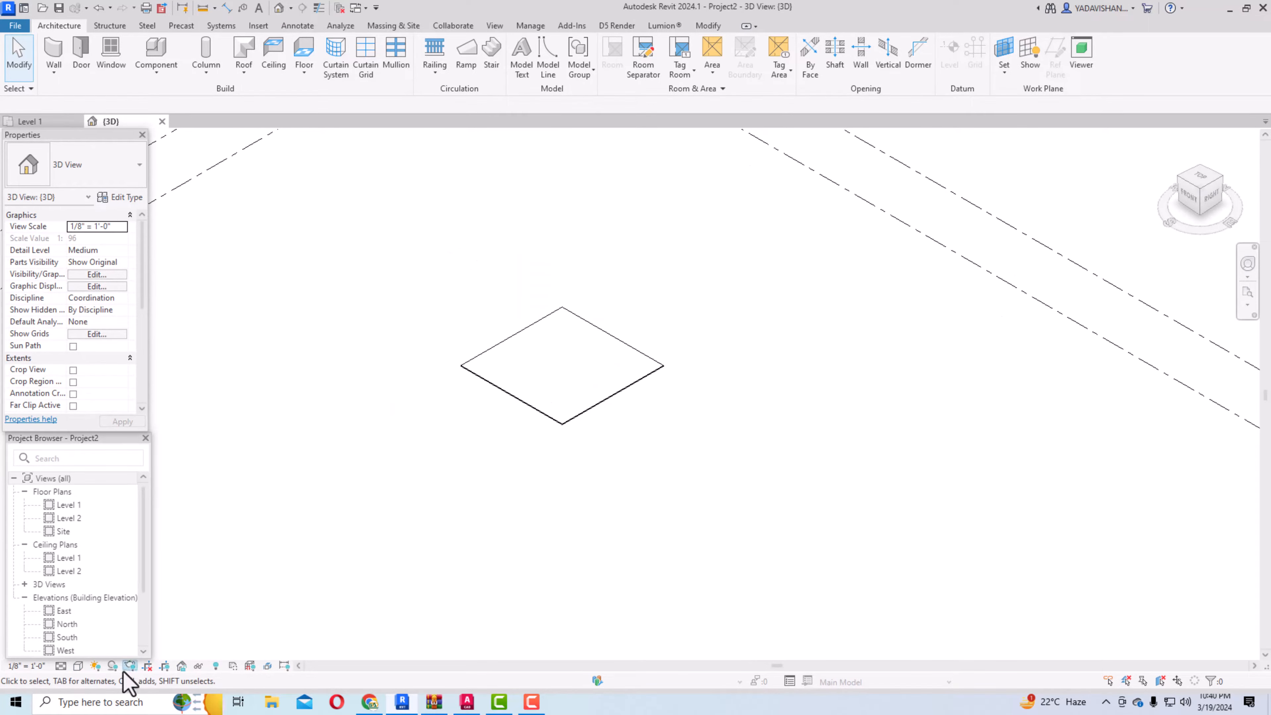
{"action": "left_click", "coordinate": [78, 666]}
{"action": "left_click", "coordinate": [100, 651]}
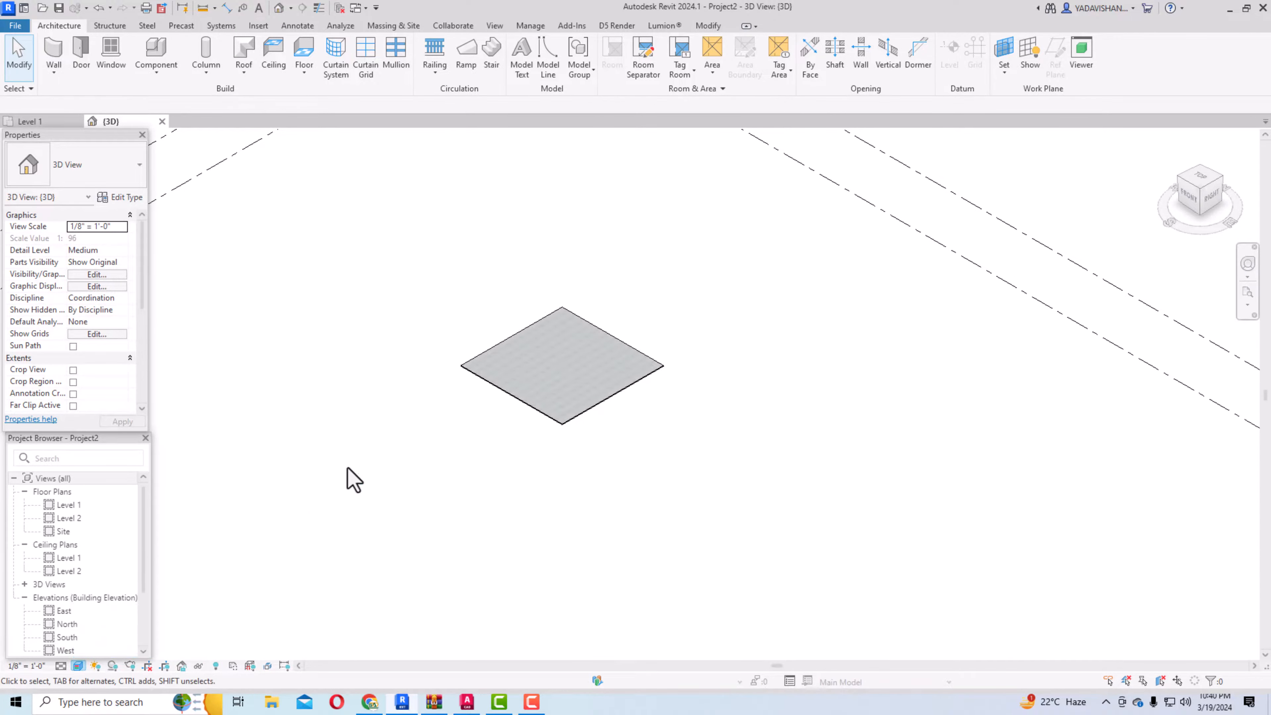
{"action": "scroll", "coordinate": [587, 344], "scroll_direction": "up", "scroll_amount": 5}
{"action": "scroll", "coordinate": [548, 377], "scroll_direction": "up", "scroll_amount": 3}
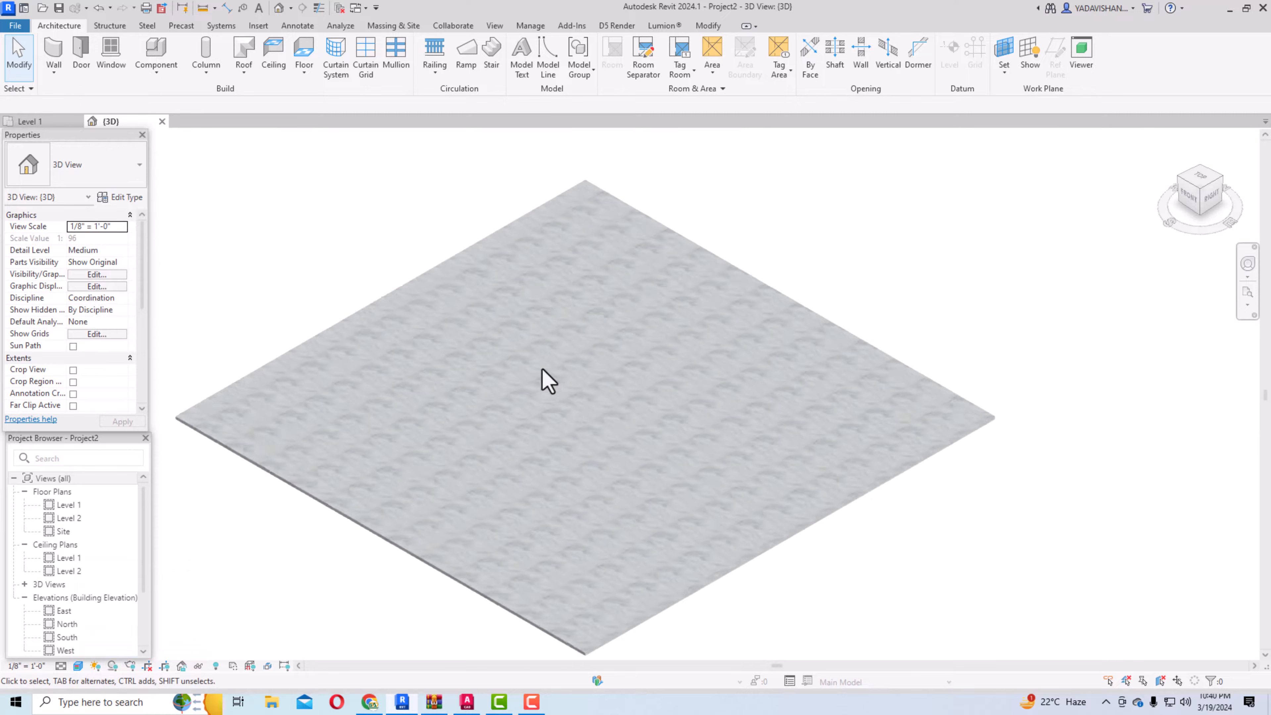
{"action": "scroll", "coordinate": [587, 465], "scroll_direction": "down", "scroll_amount": 2}
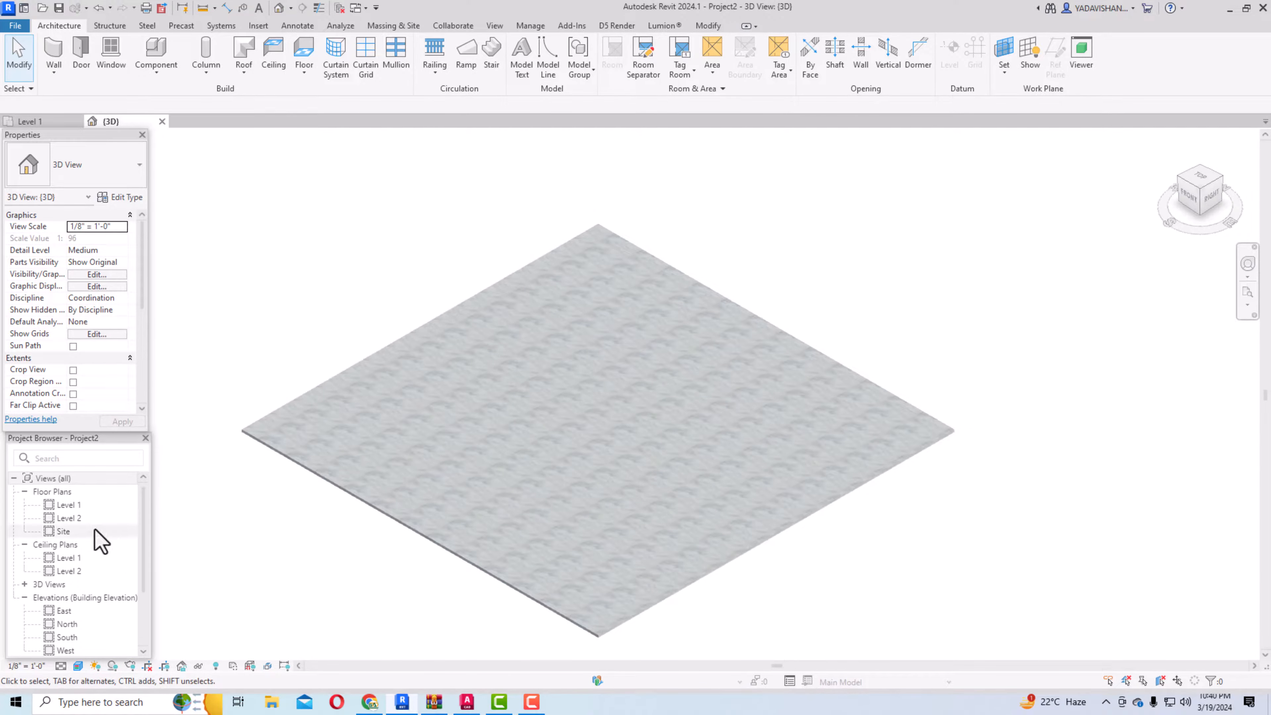
In the Level 1 floor plan, edit the marble floor's boundary and offset copies of its four sides 3' inward.
{"action": "double_click", "coordinate": [75, 506]}
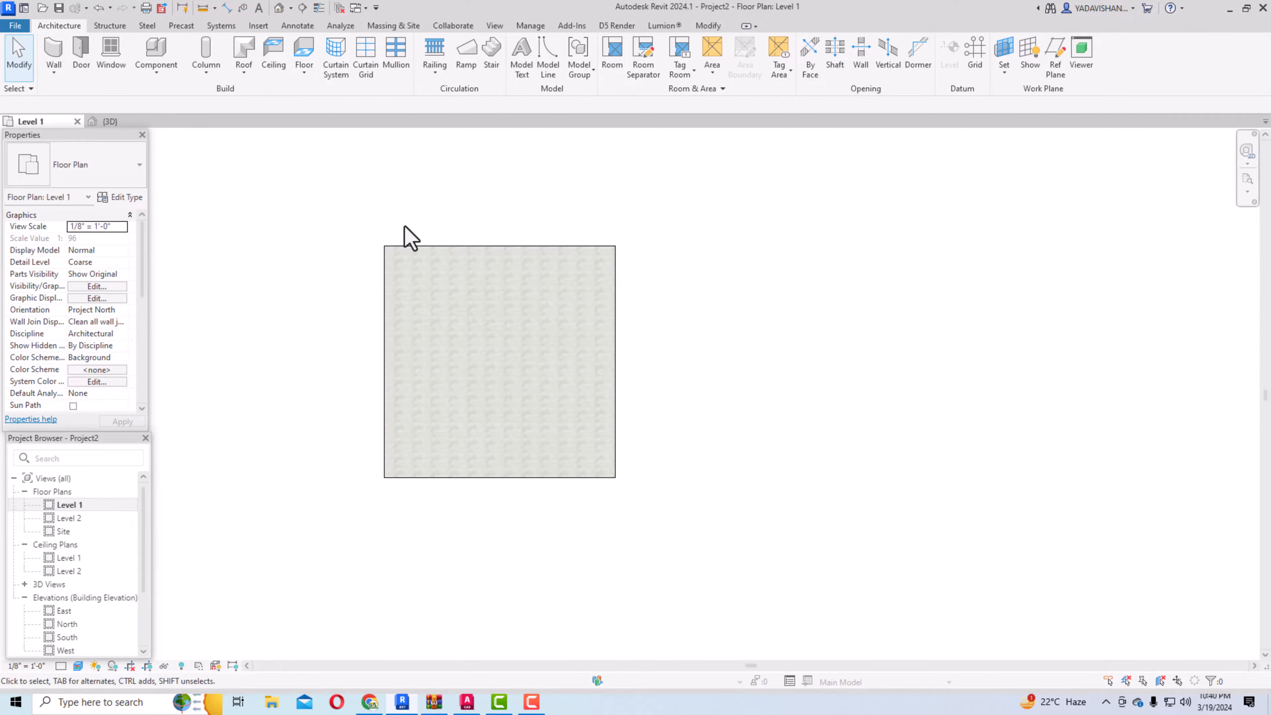
{"action": "left_click", "coordinate": [447, 246]}
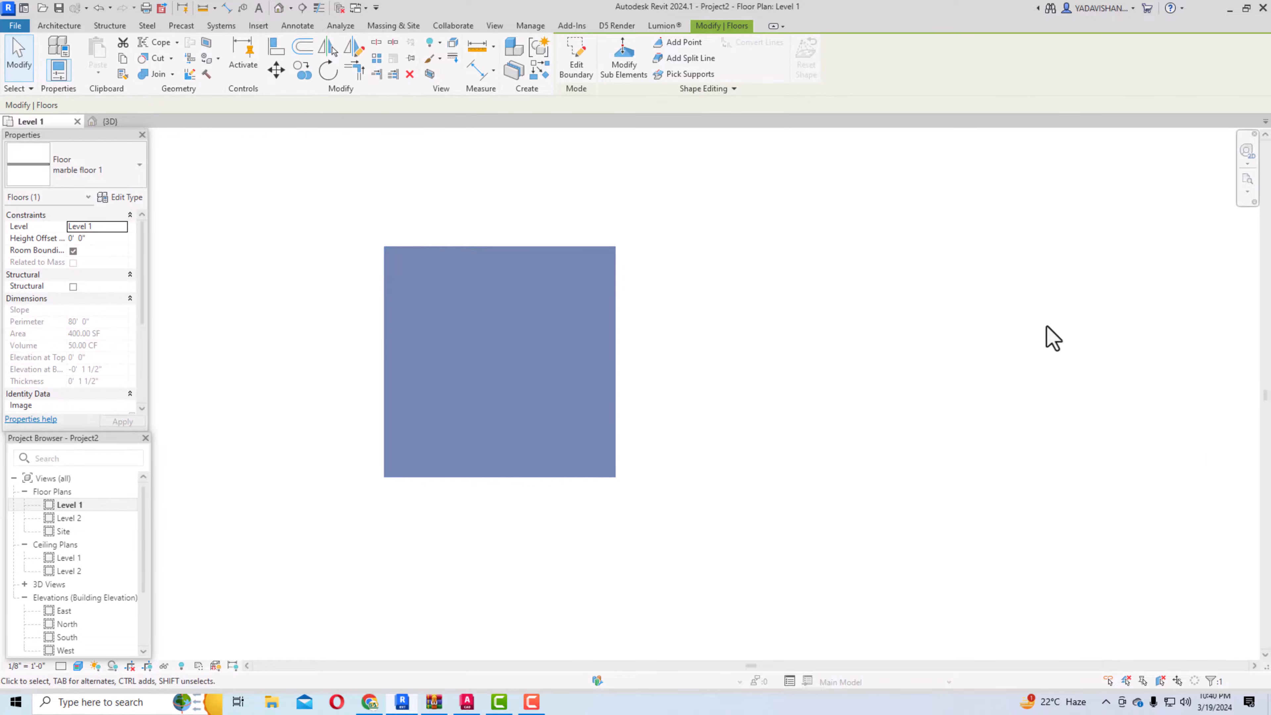
{"action": "left_click", "coordinate": [579, 79]}
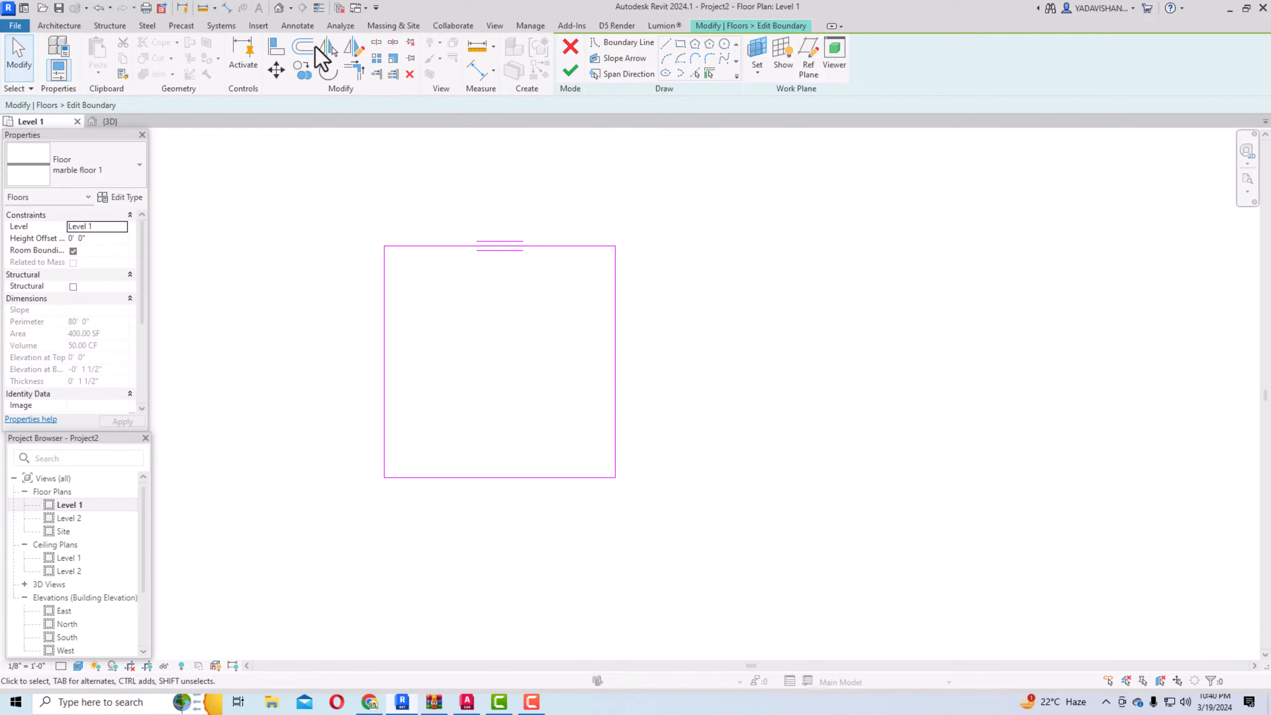
{"action": "left_click", "coordinate": [304, 48]}
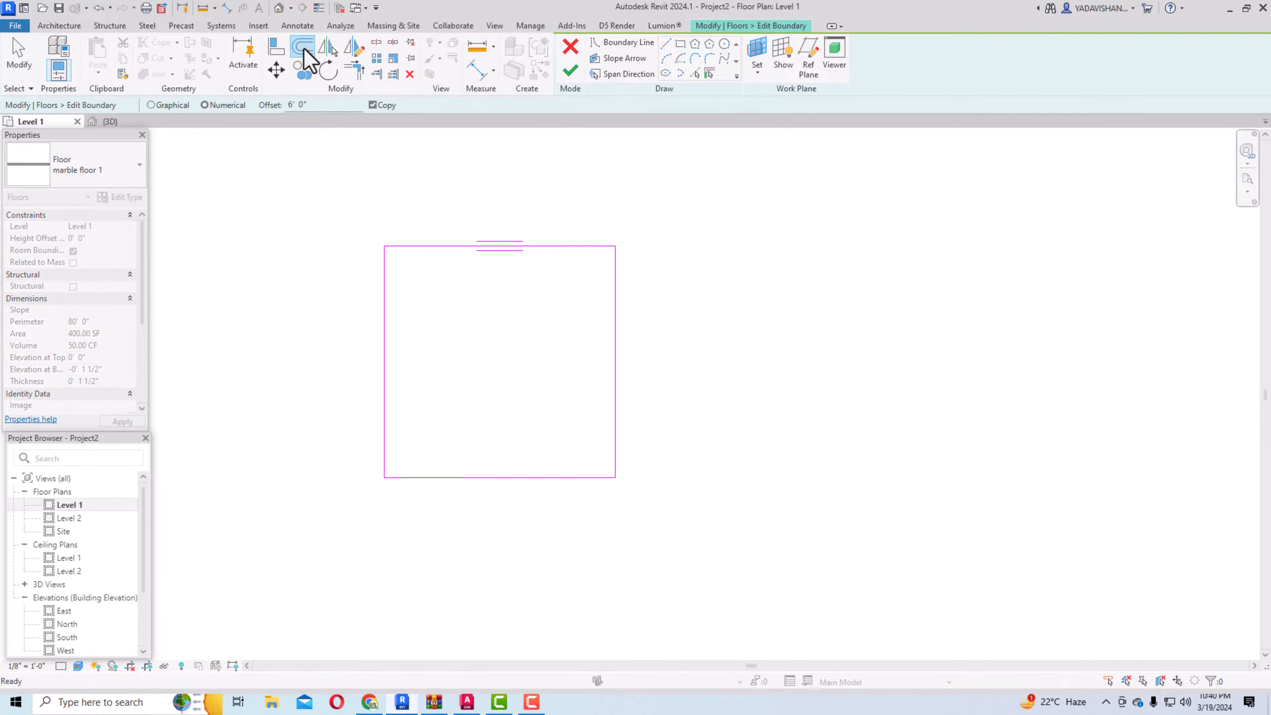
{"action": "left_click", "coordinate": [307, 105]}
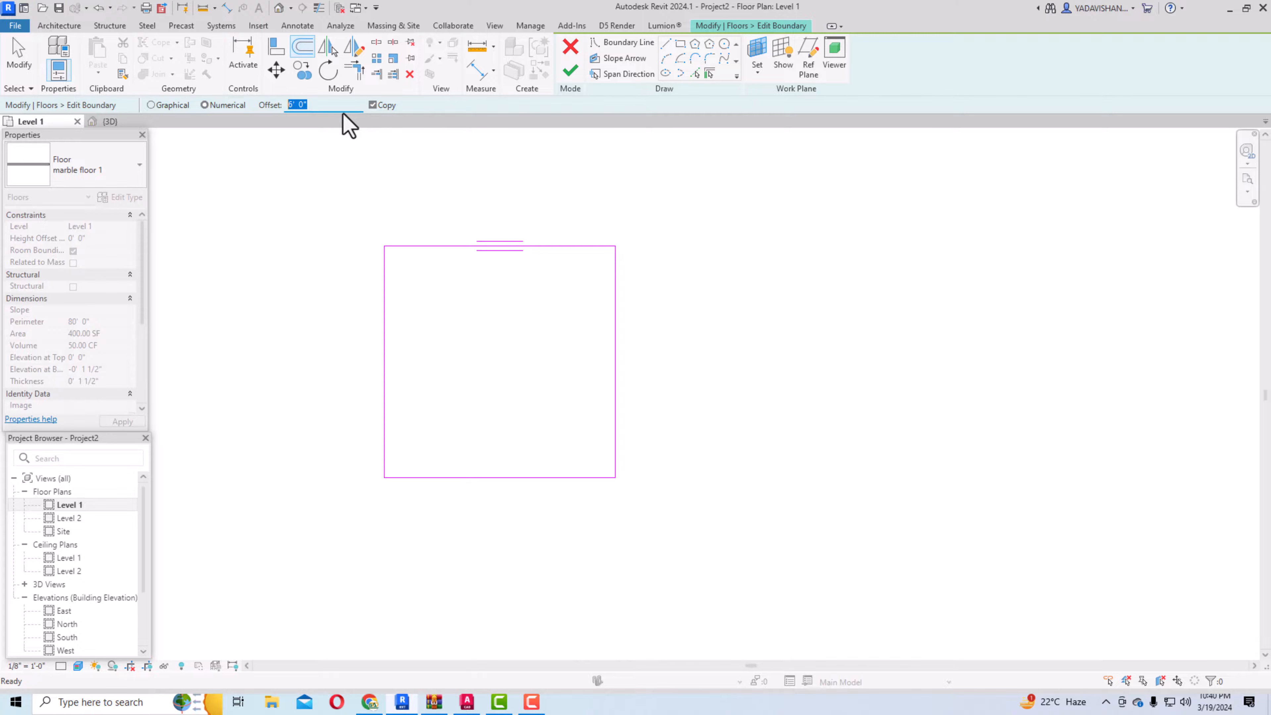
{"action": "type", "text": "3"}
{"action": "key", "text": "Return"}
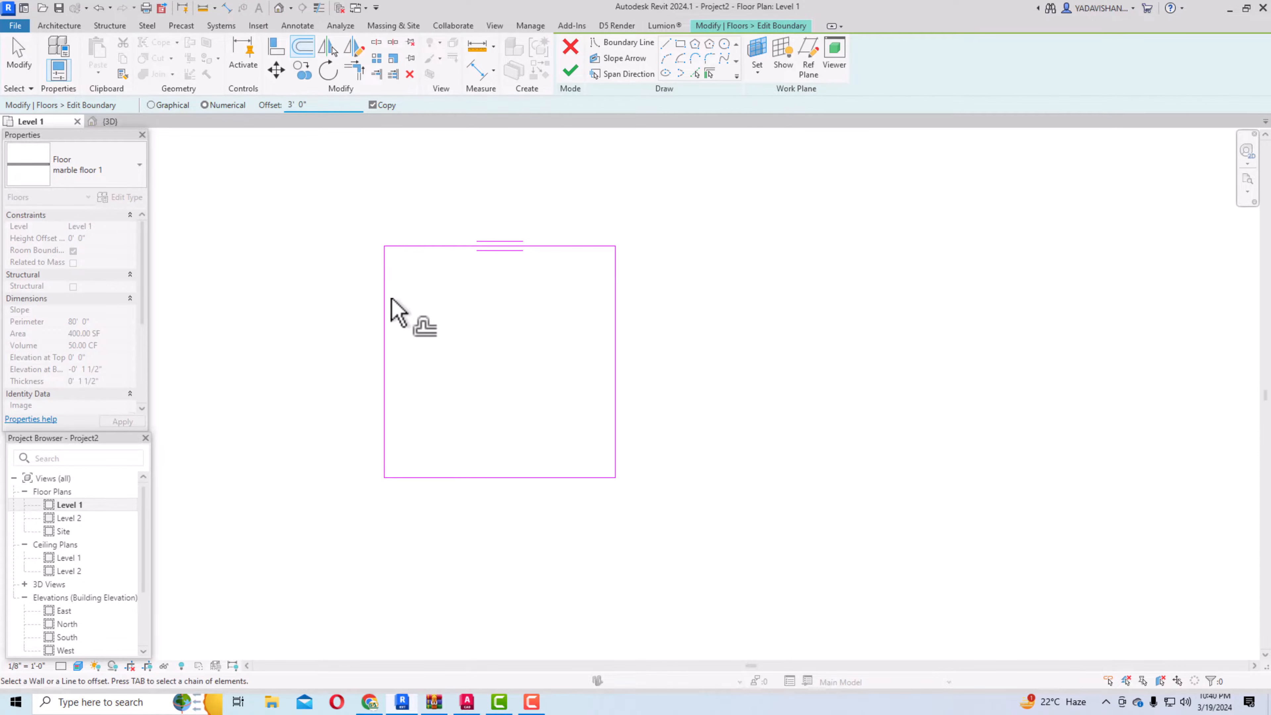
{"action": "left_click", "coordinate": [389, 310]}
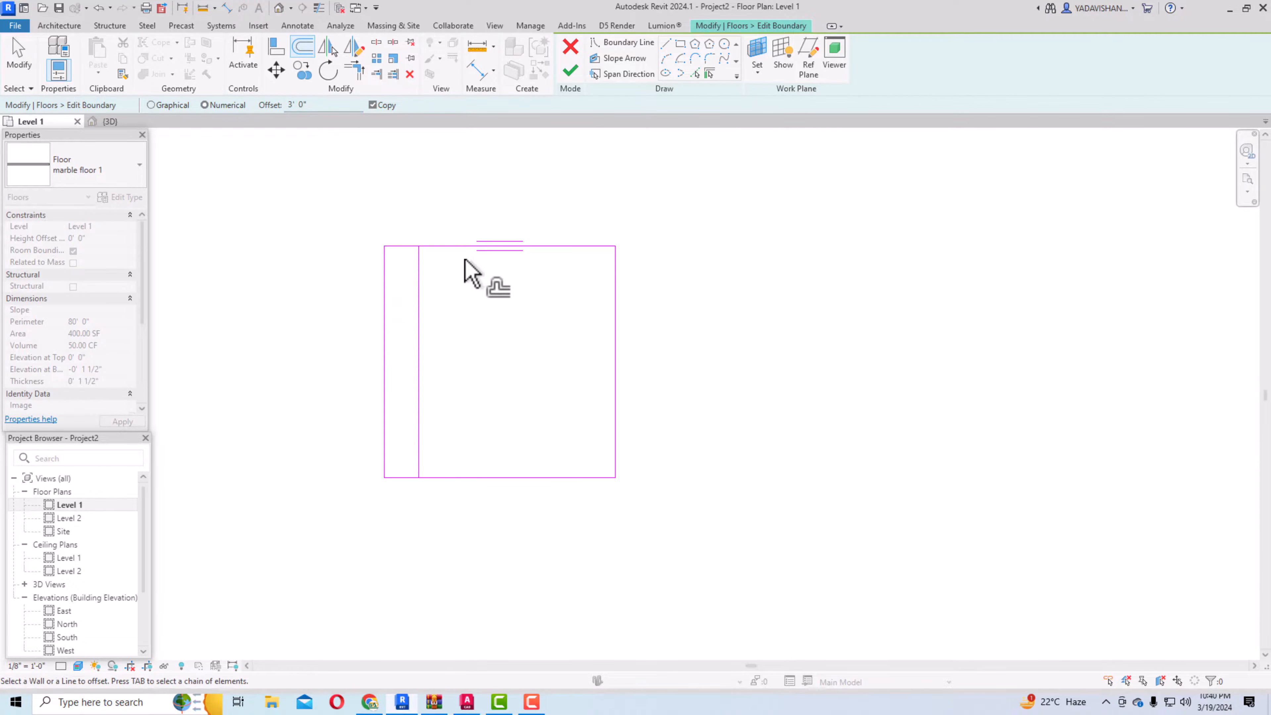
{"action": "left_click", "coordinate": [457, 251]}
{"action": "left_click", "coordinate": [612, 333]}
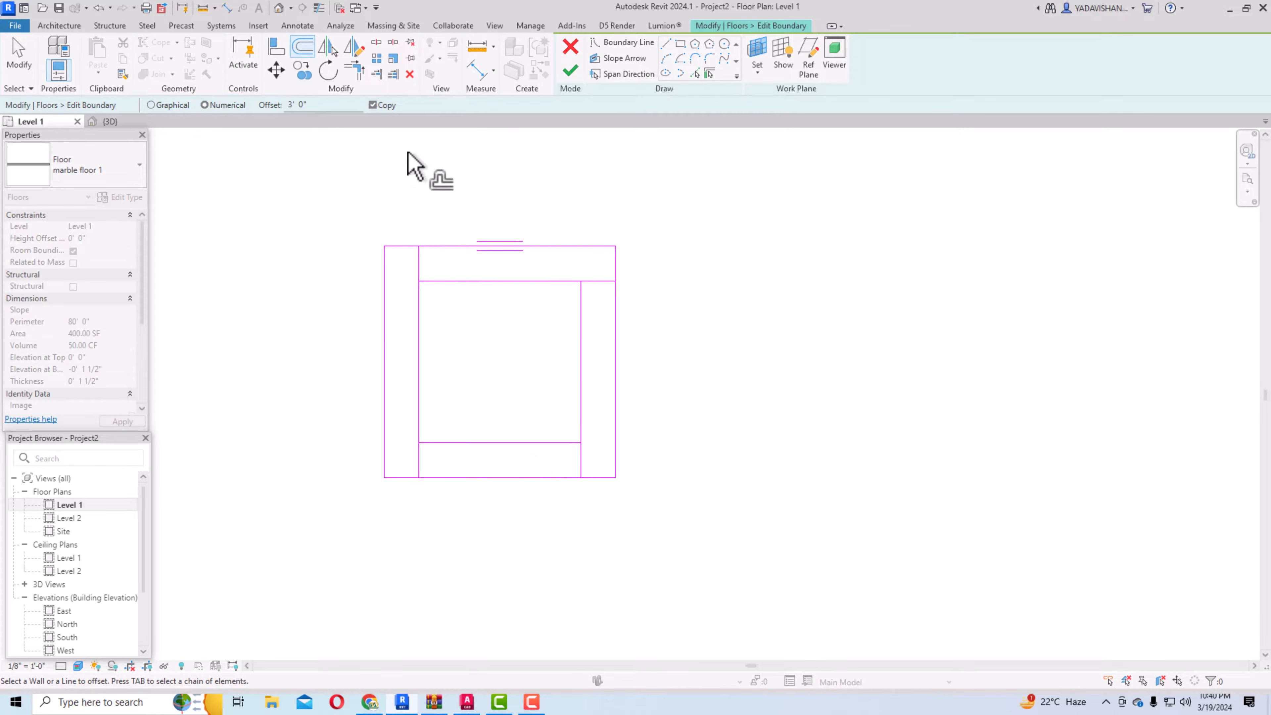
Trim the 3' offset lines to each other at all four corners to form a closed inner square.
{"action": "left_click", "coordinate": [361, 78]}
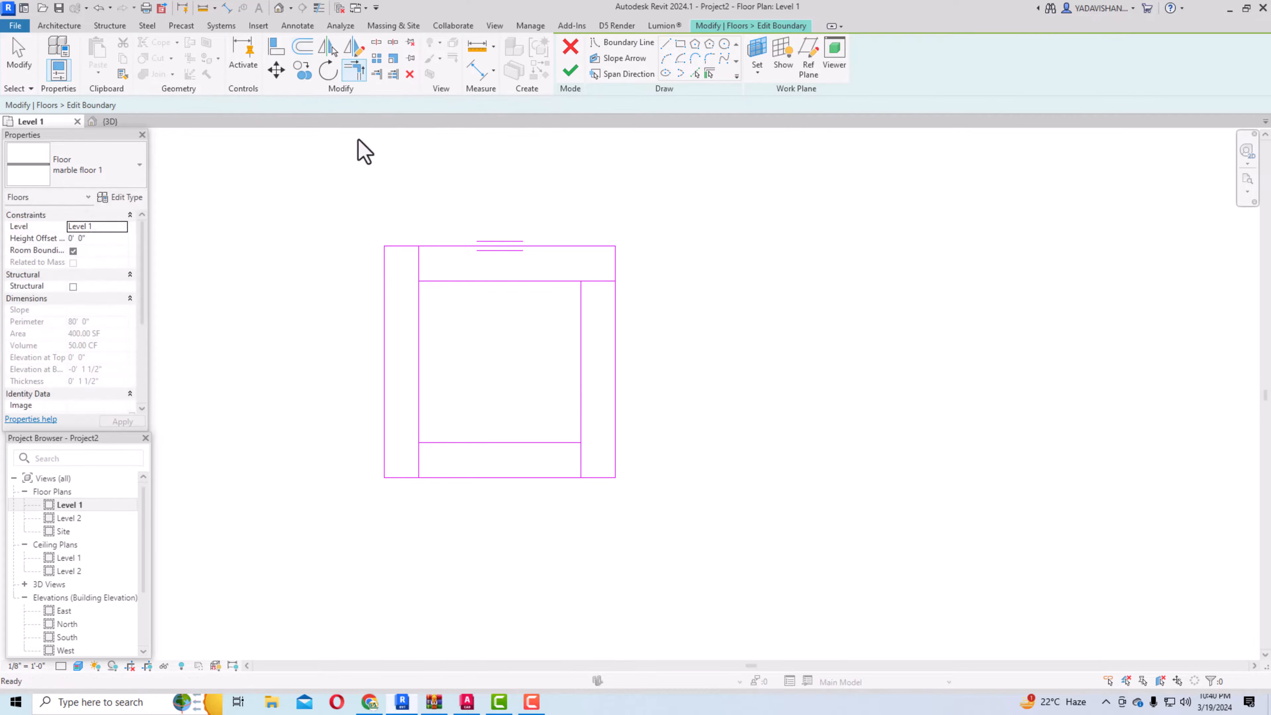
{"action": "left_click", "coordinate": [420, 411]}
{"action": "left_click", "coordinate": [430, 442]}
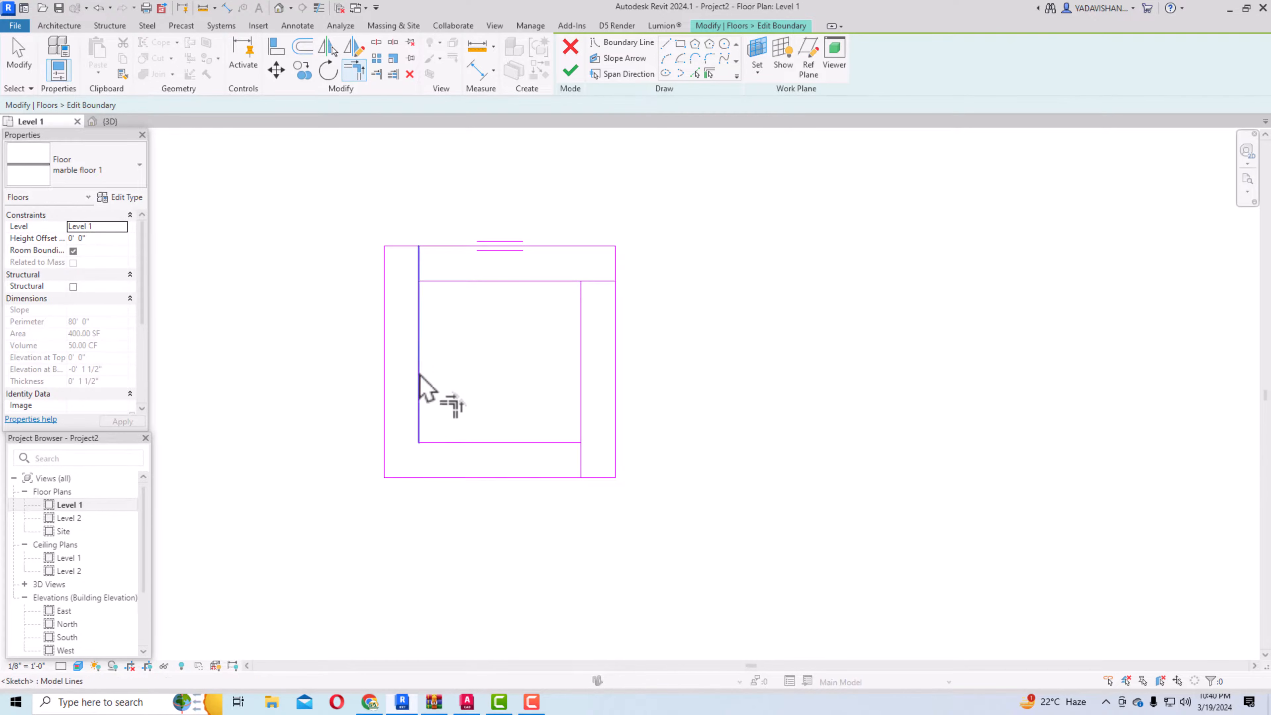
{"action": "left_click", "coordinate": [420, 332]}
{"action": "left_click", "coordinate": [435, 282]}
{"action": "left_click", "coordinate": [575, 282]}
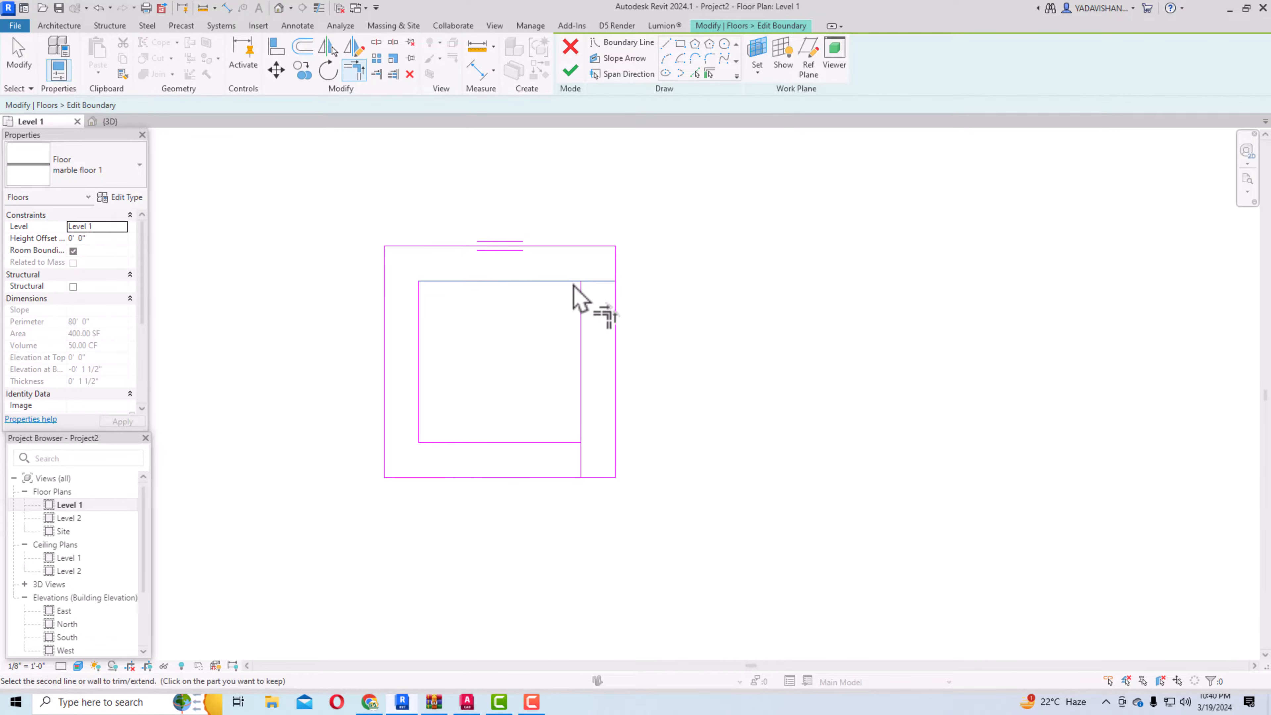
{"action": "left_click", "coordinate": [582, 298]}
{"action": "left_click", "coordinate": [571, 443]}
{"action": "left_click", "coordinate": [581, 436]}
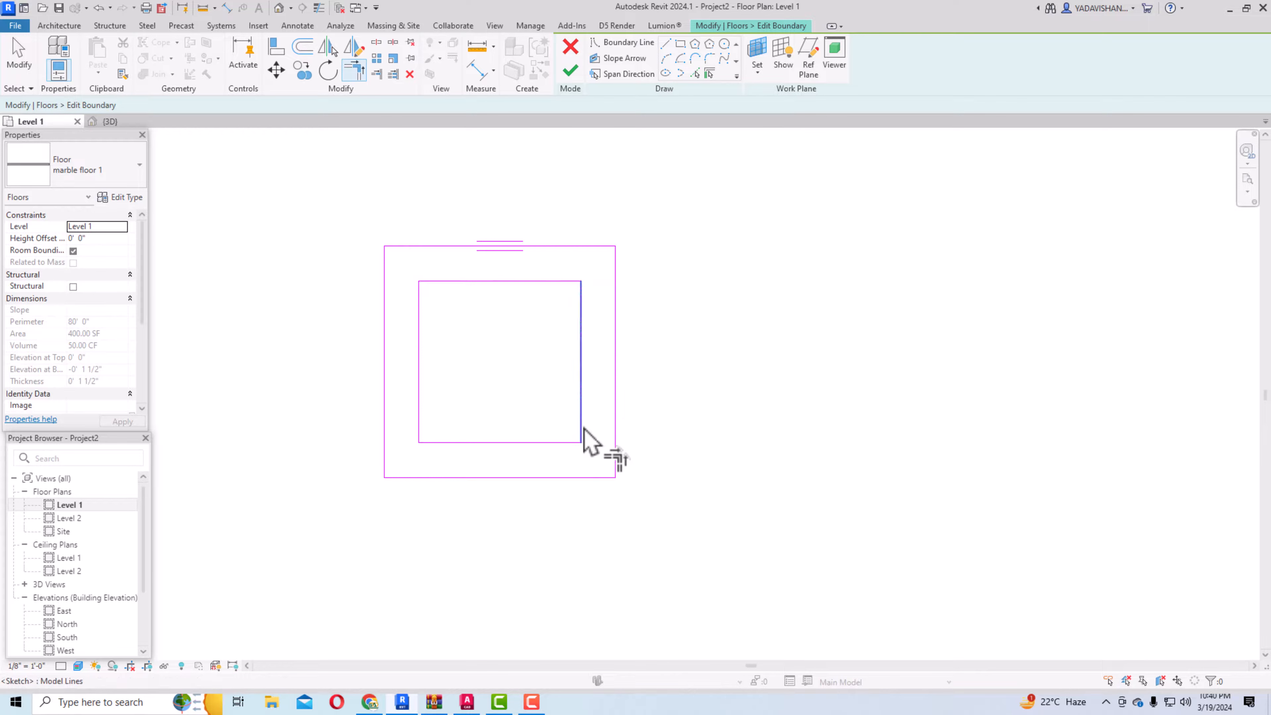
{"action": "key", "text": "Escape"}
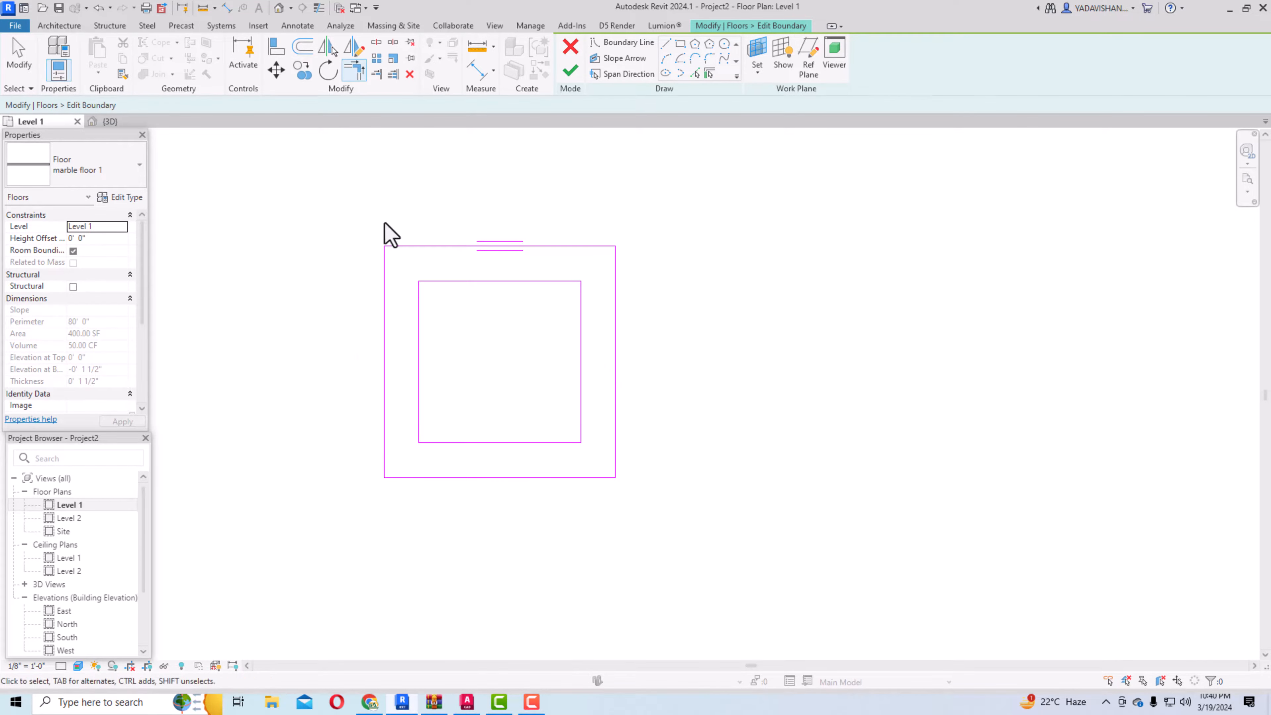
Offset copies of the inner square's four sides 6" further inward.
{"action": "left_click", "coordinate": [303, 48]}
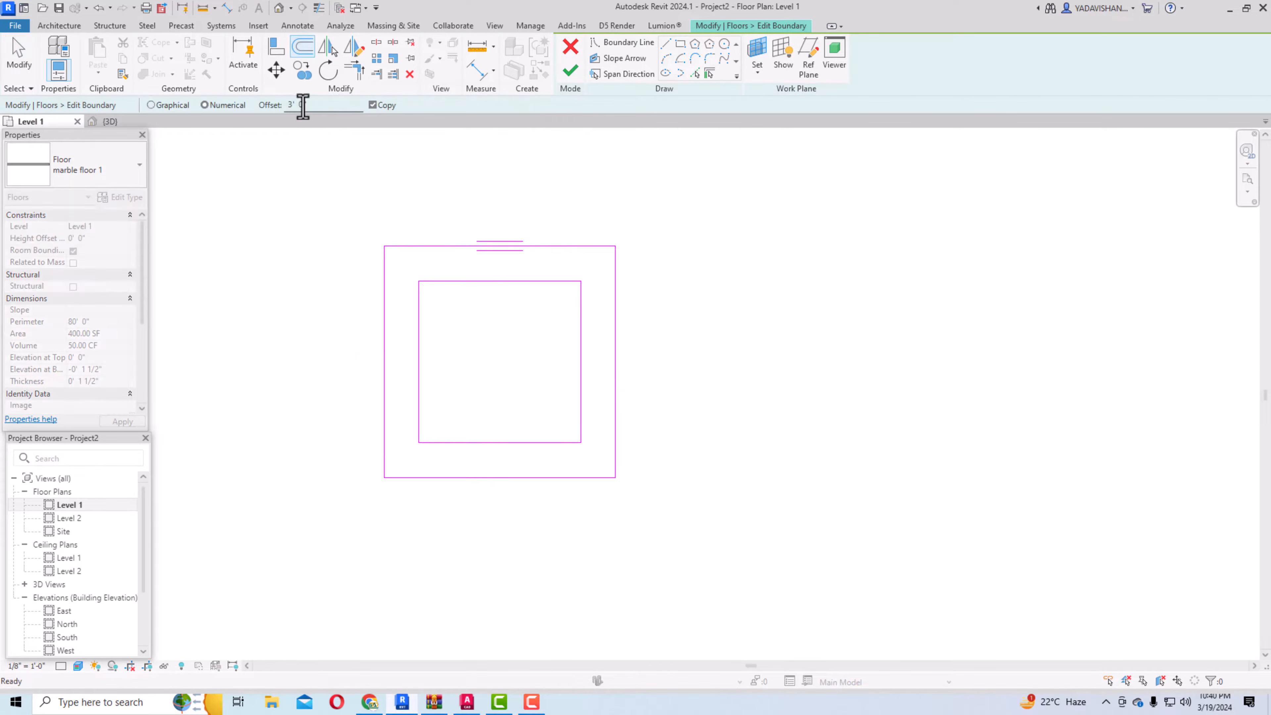
{"action": "left_click_drag", "start_coordinate": [311, 106], "coordinate": [267, 109]}
{"action": "left_click", "coordinate": [421, 314]}
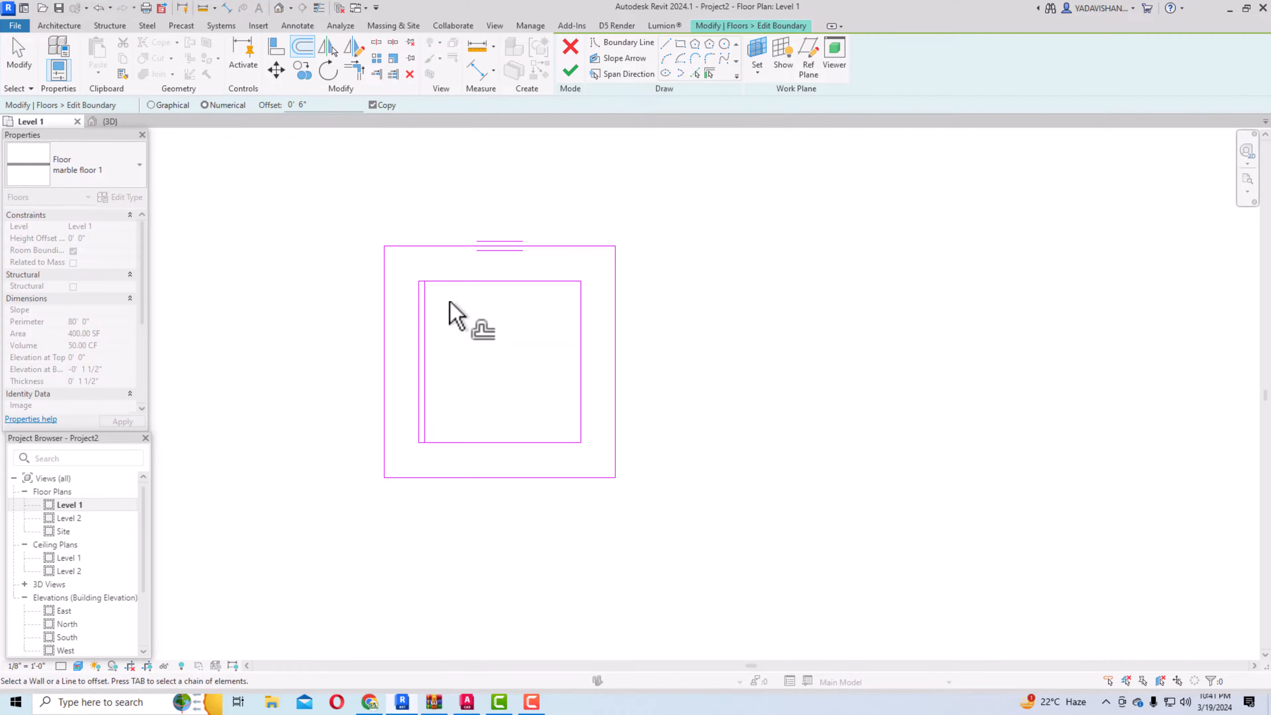
{"action": "left_click", "coordinate": [462, 284]}
{"action": "left_click", "coordinate": [578, 346]}
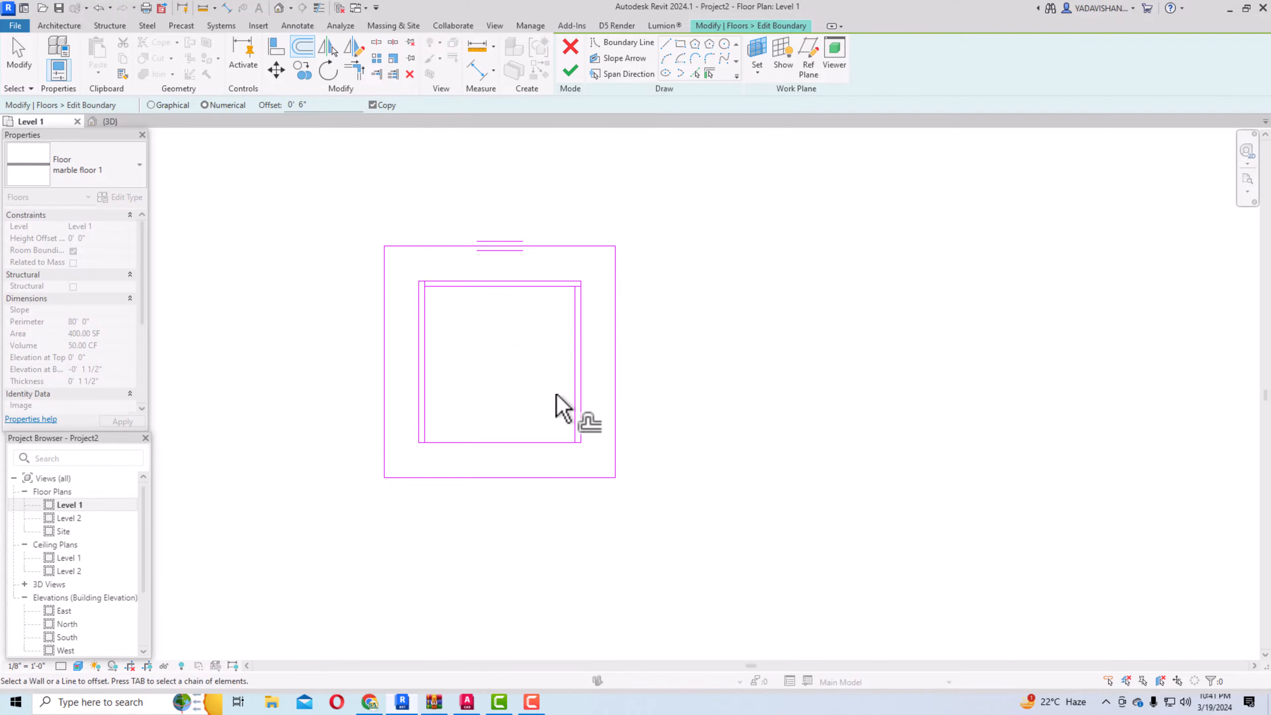
{"action": "left_click", "coordinate": [543, 439]}
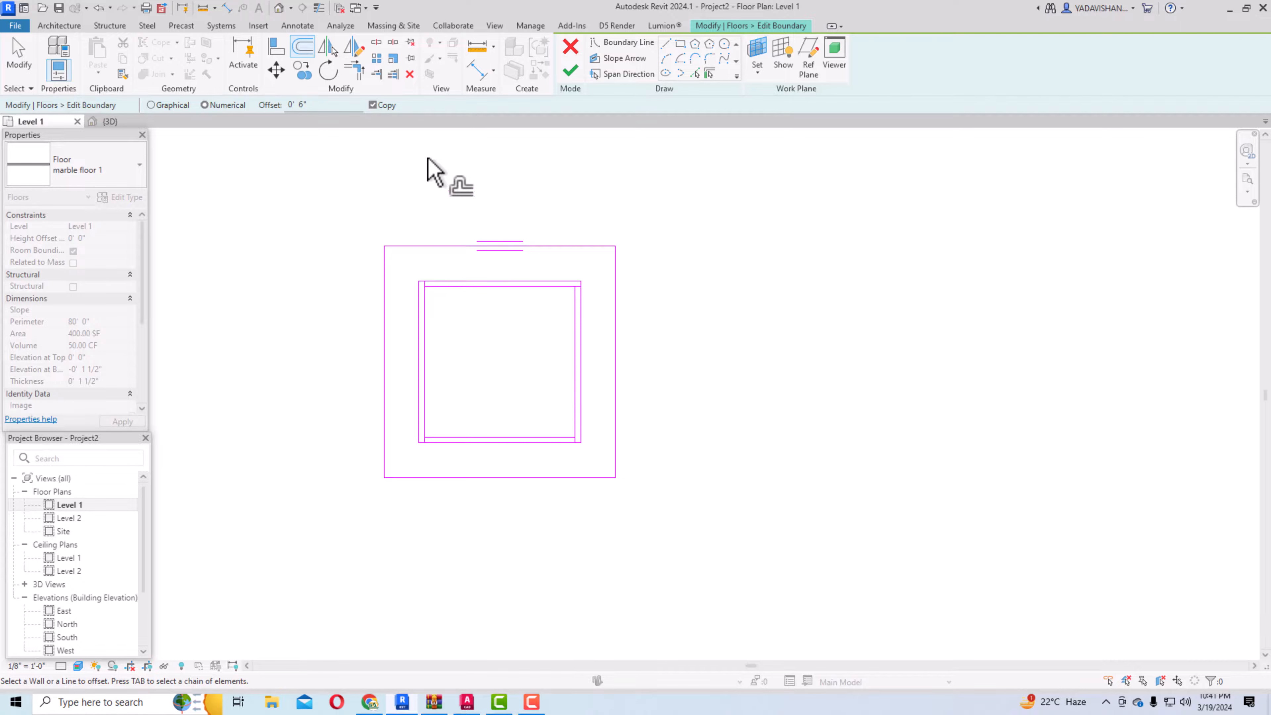
Trim the corners of the innermost square into a closed loop and finish the floor boundary edit.
{"action": "left_click", "coordinate": [354, 72]}
{"action": "left_click", "coordinate": [425, 423]}
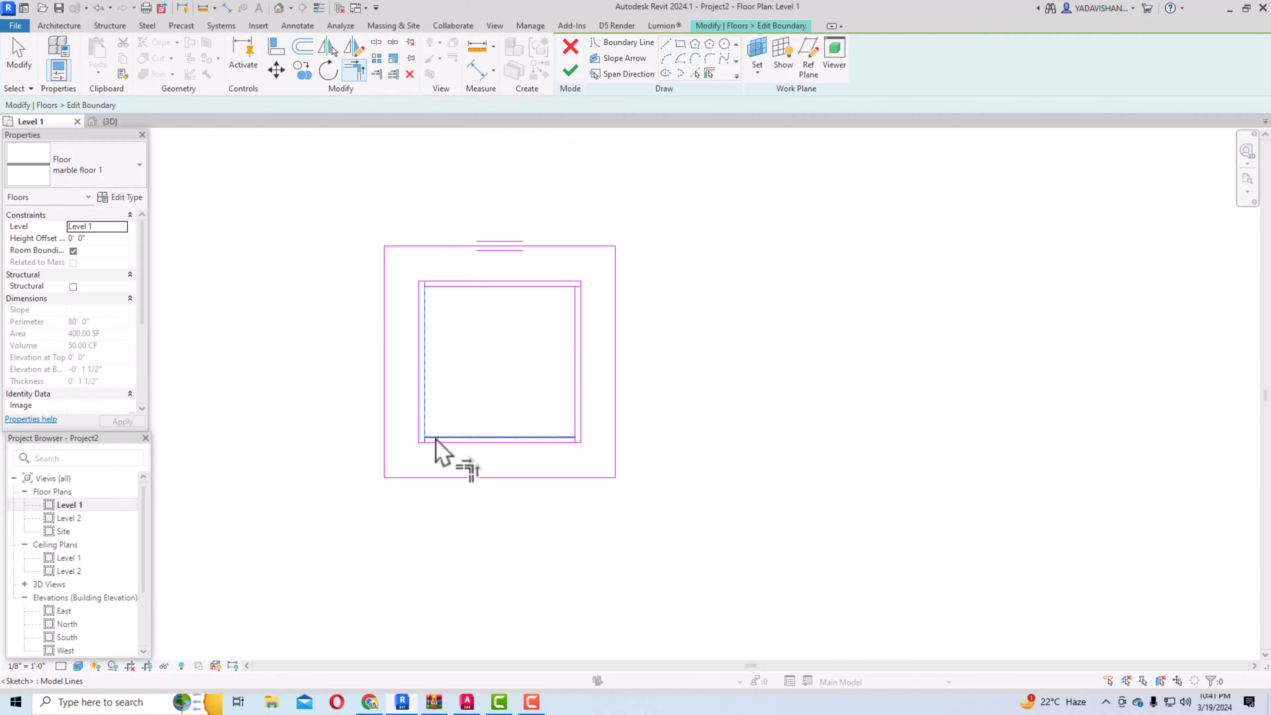
{"action": "left_click", "coordinate": [435, 439]}
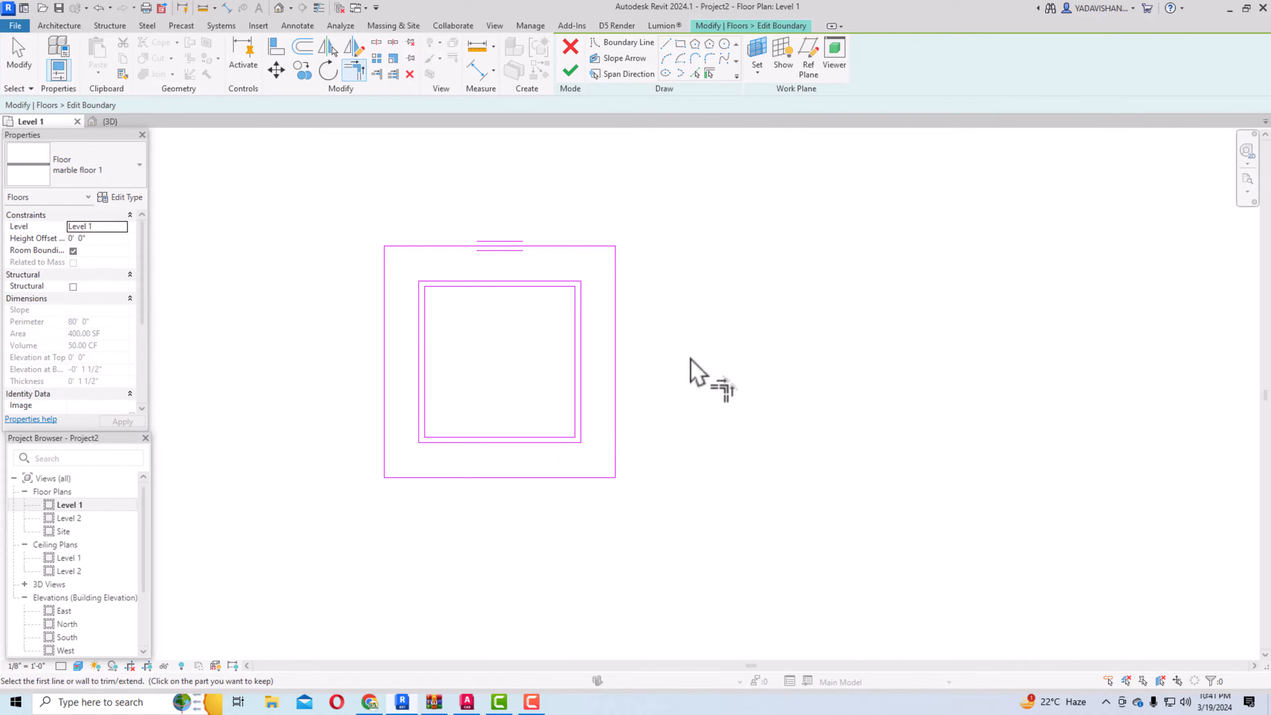
{"action": "left_click", "coordinate": [570, 72]}
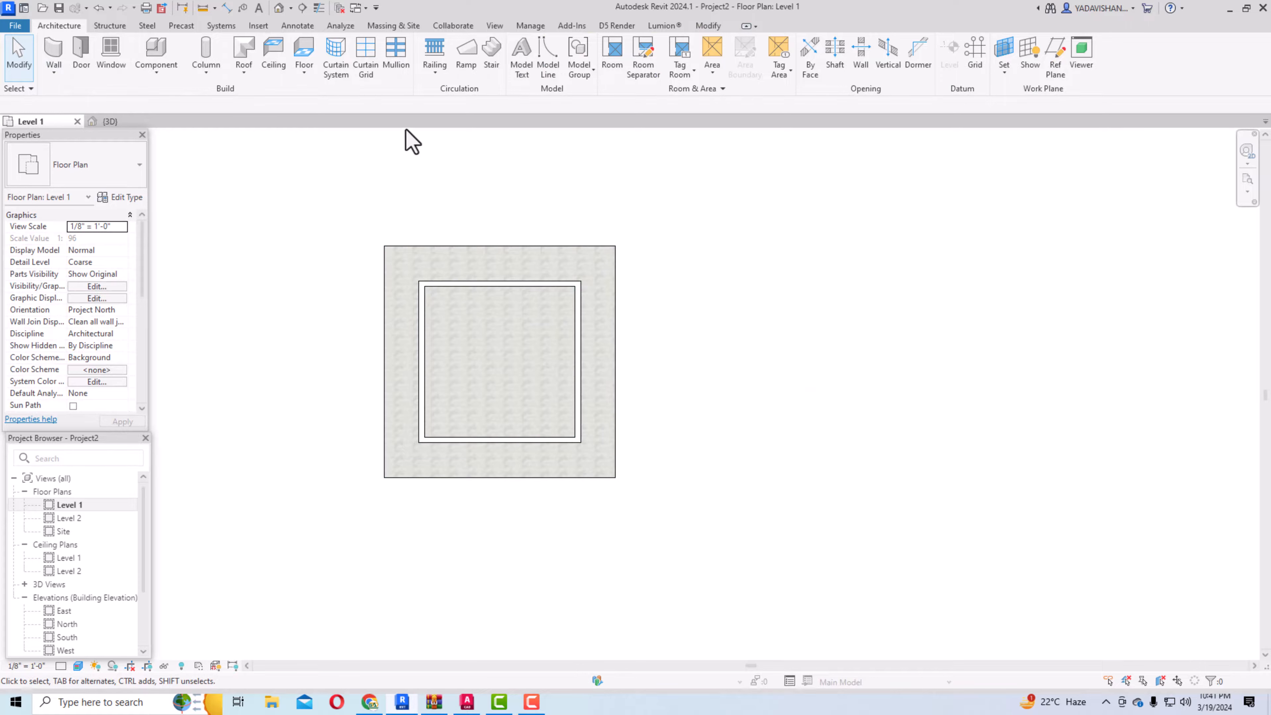
Check the strip cut out of the marble floor in the 3D view and return to the Level 1 floor plan.
{"action": "left_click", "coordinate": [279, 9]}
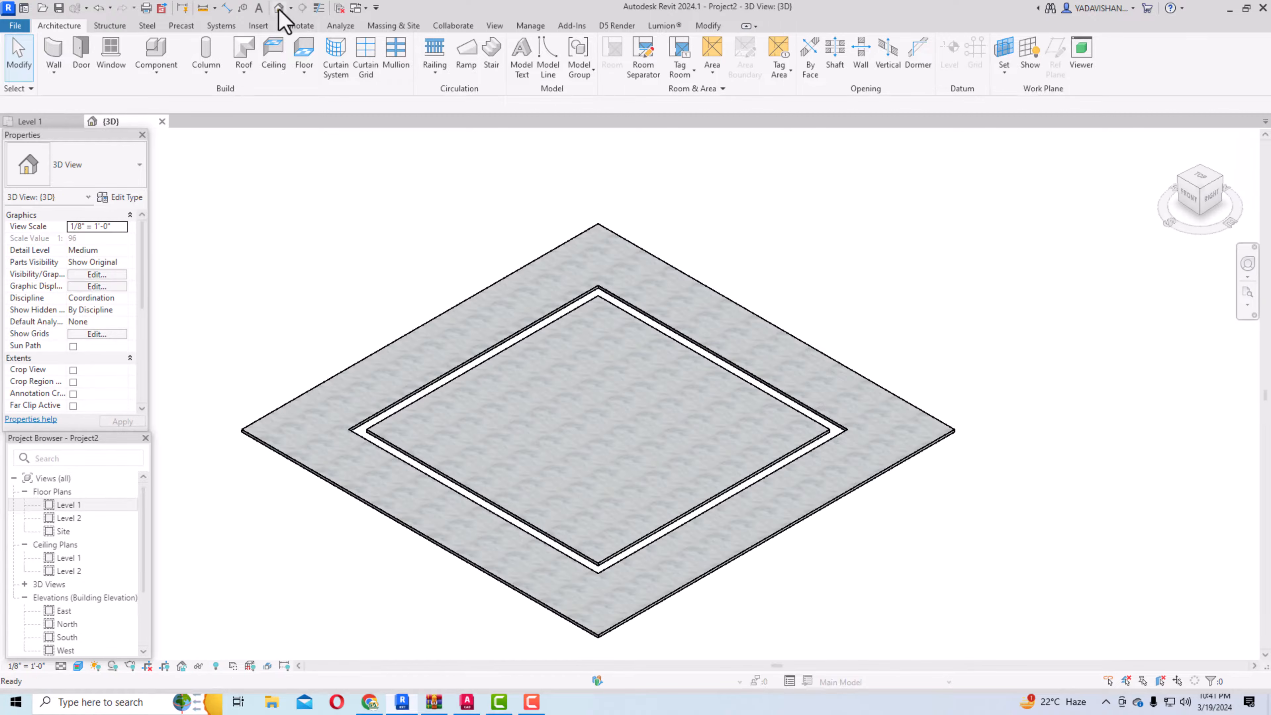
{"action": "scroll", "coordinate": [449, 480], "scroll_direction": "up", "scroll_amount": 2}
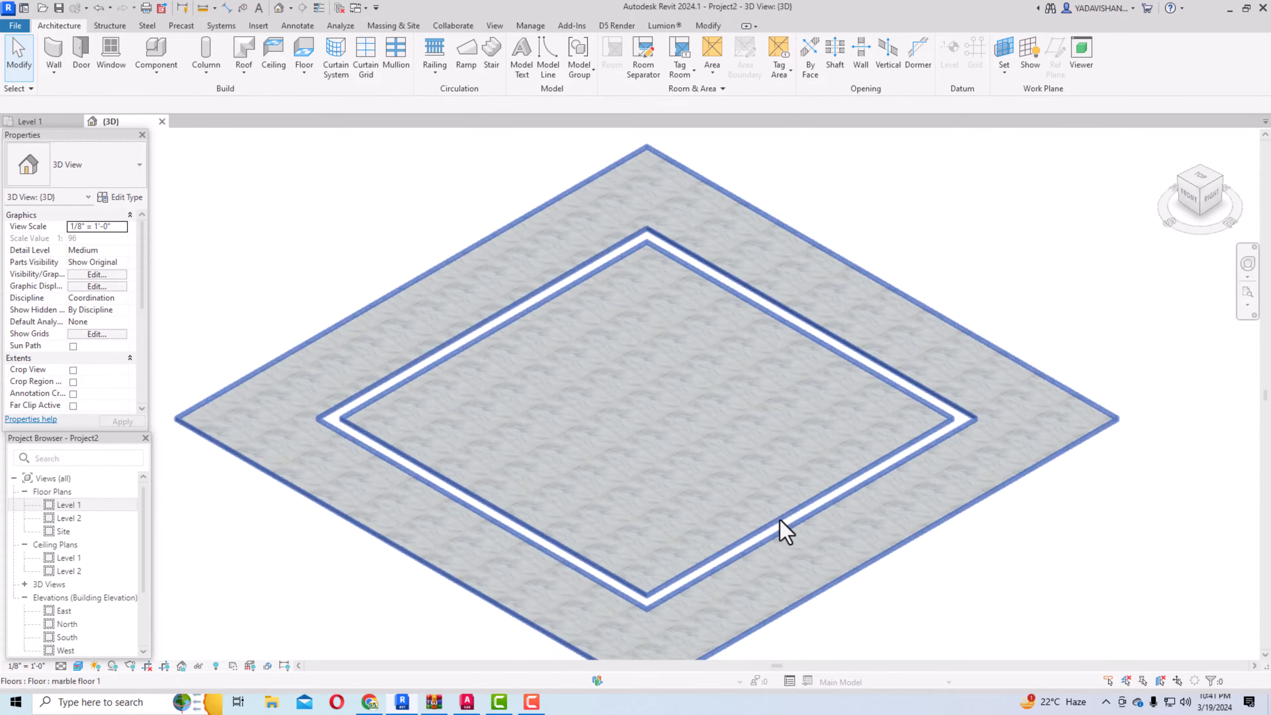
{"action": "double_click", "coordinate": [70, 505]}
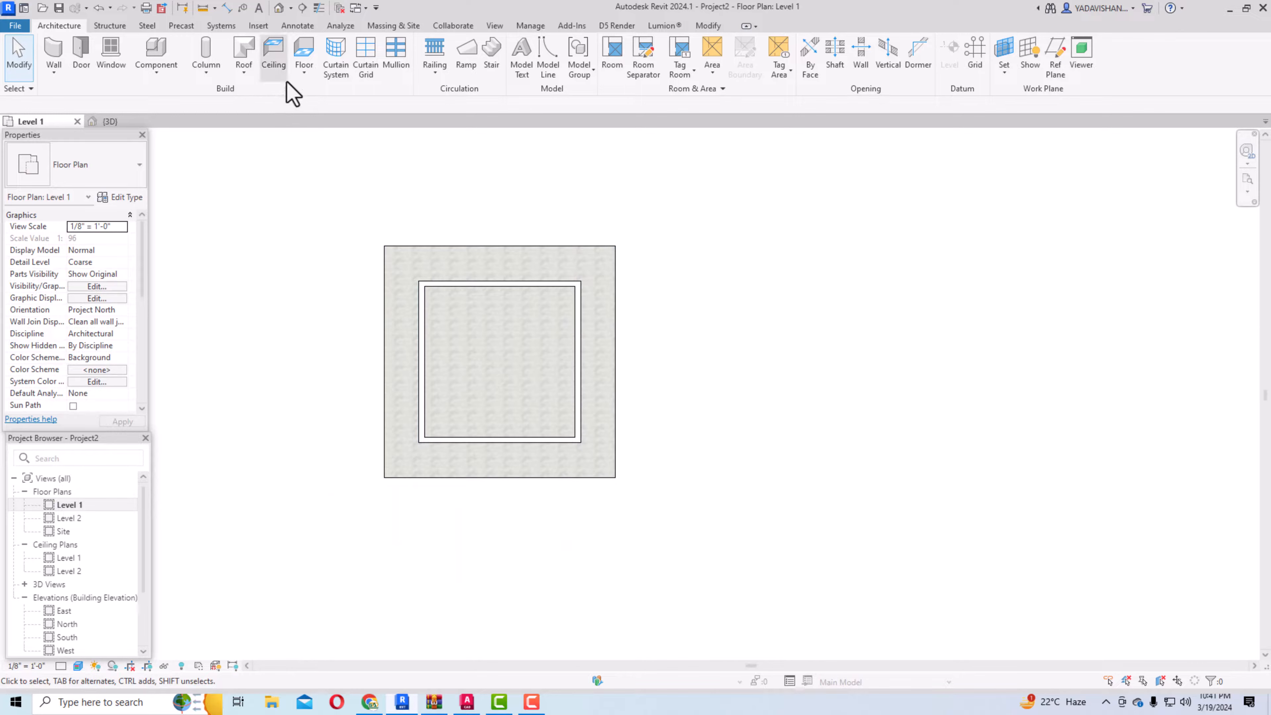
Start a new floor and duplicate the marble floor 1 type under the name "black marble".
{"action": "left_click", "coordinate": [305, 51]}
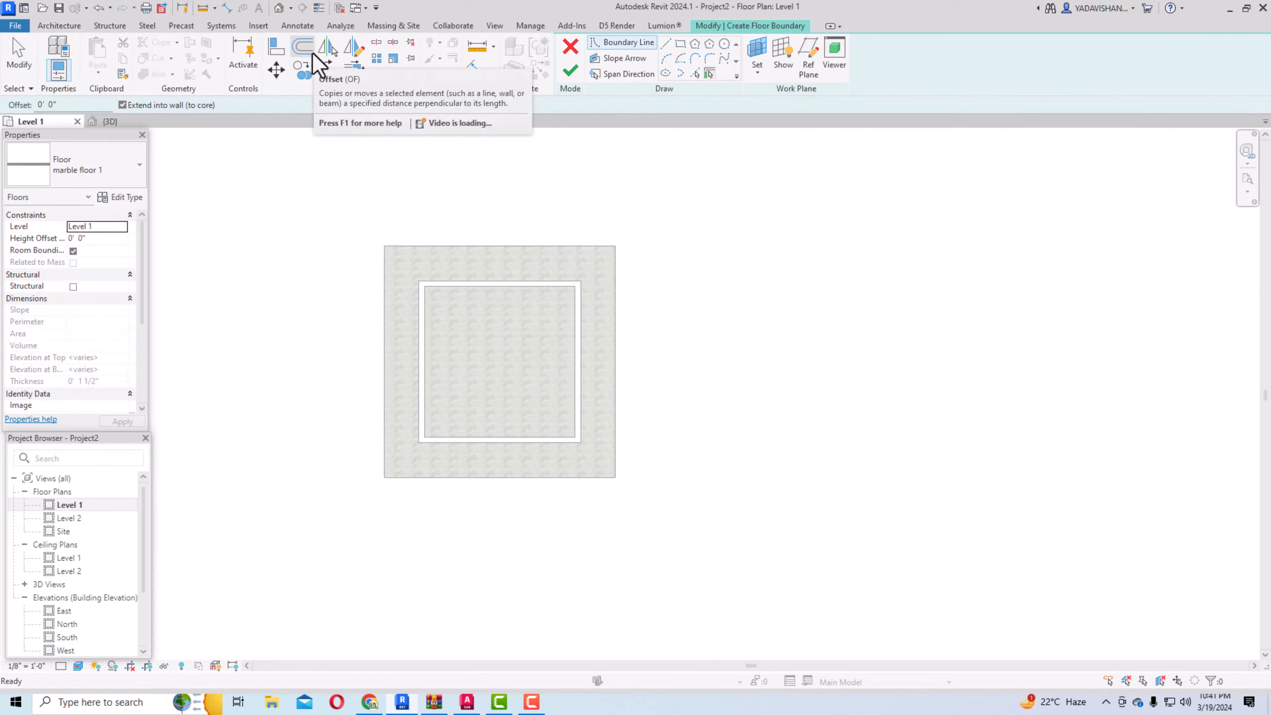
{"action": "left_click", "coordinate": [133, 199]}
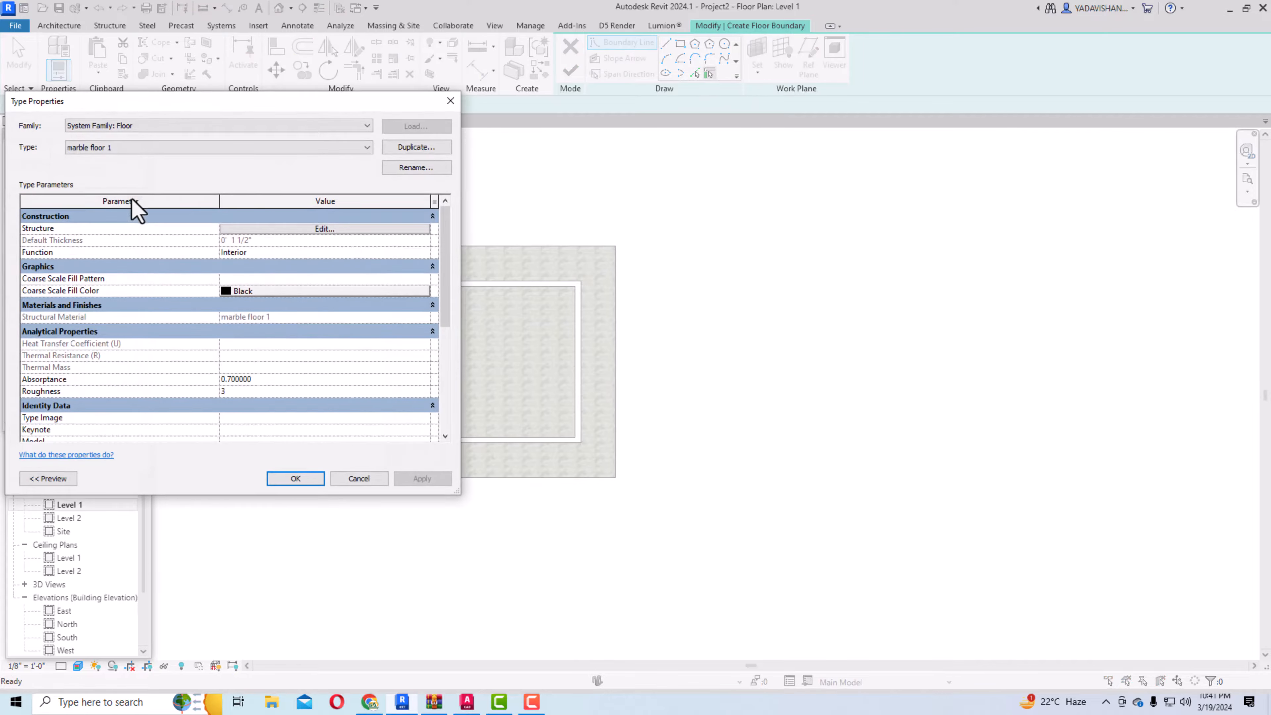
{"action": "left_click", "coordinate": [417, 147]}
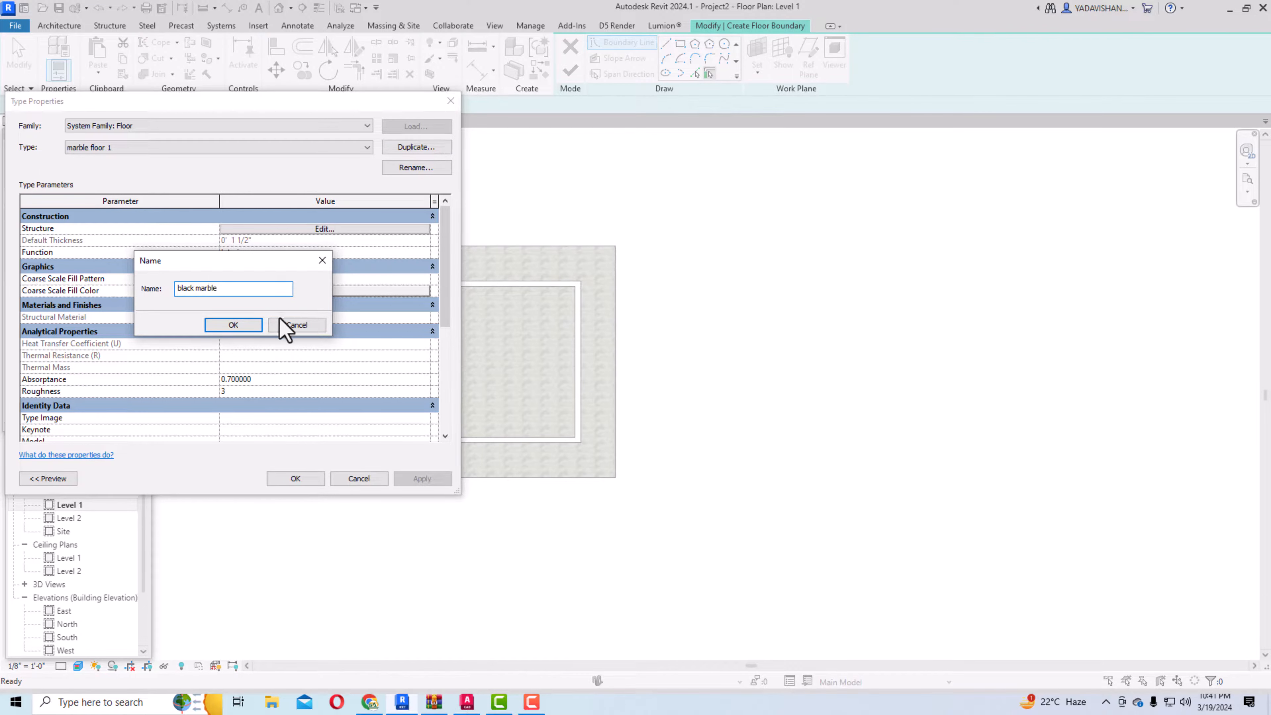
{"action": "left_click", "coordinate": [245, 325]}
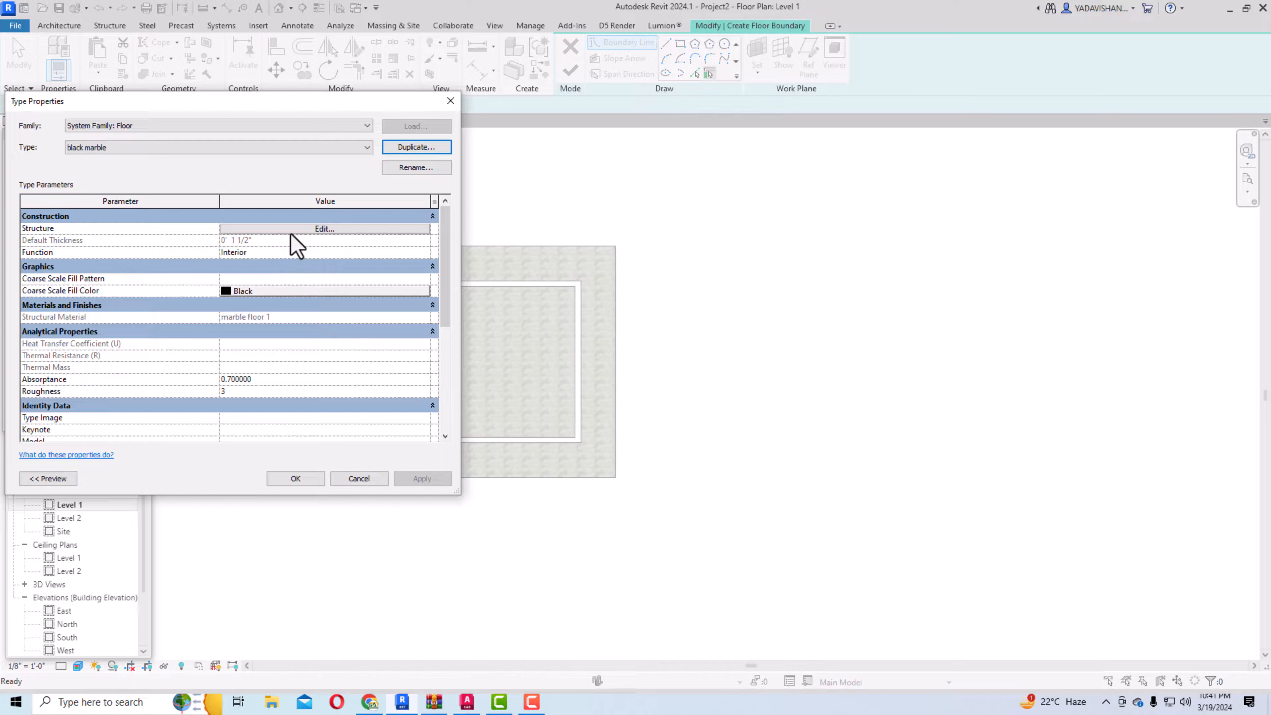
Create a new material named "black marble" for the structure layer of the black marble floor type.
{"action": "left_click", "coordinate": [300, 230]}
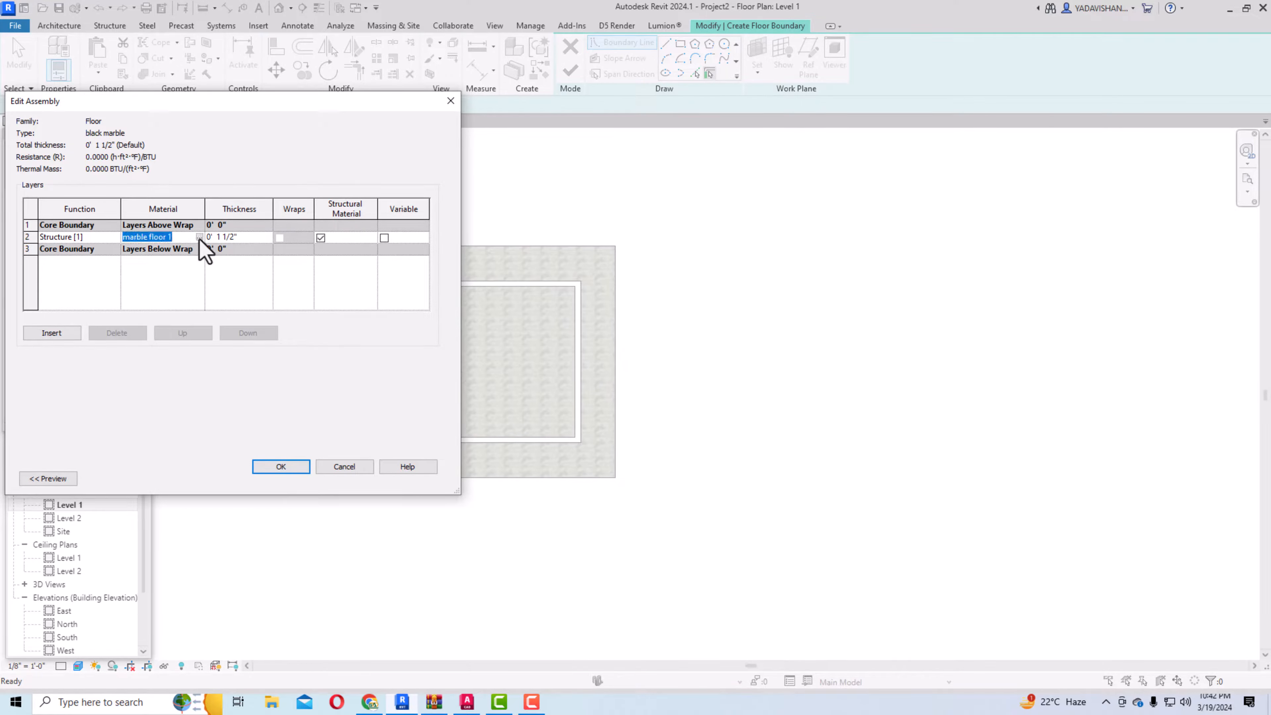
{"action": "left_click", "coordinate": [199, 237]}
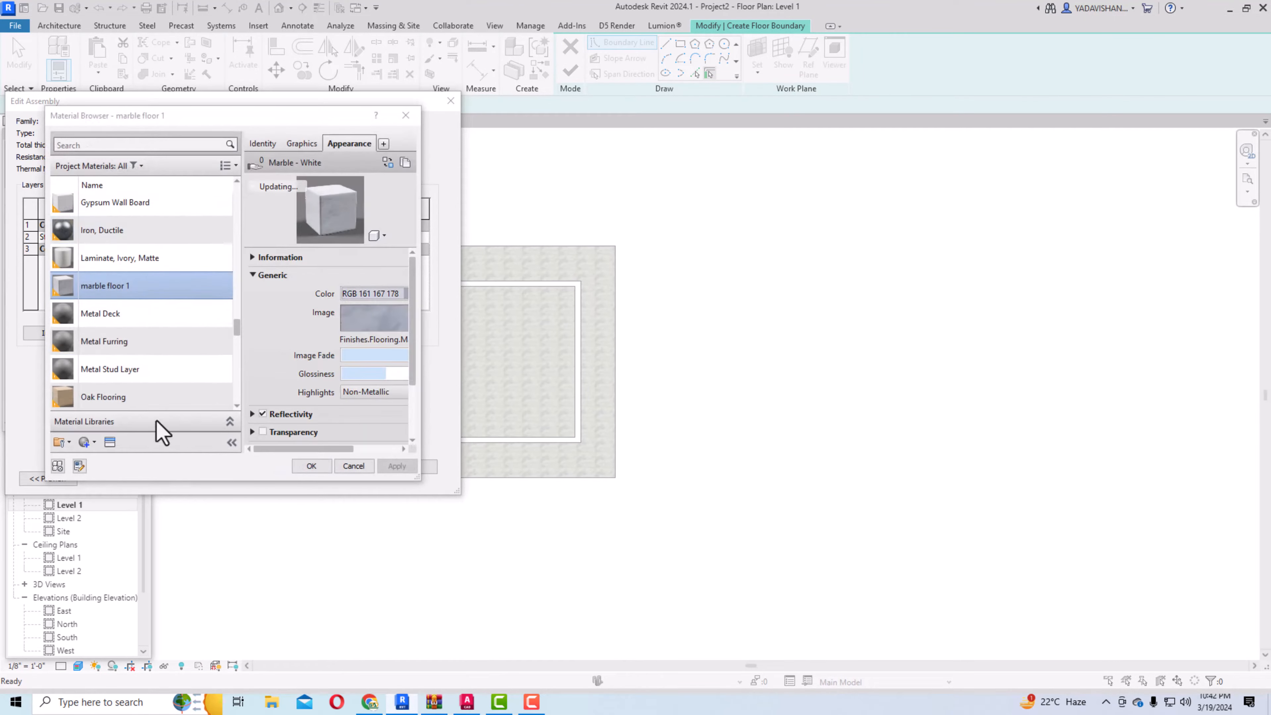
{"action": "left_click", "coordinate": [94, 443]}
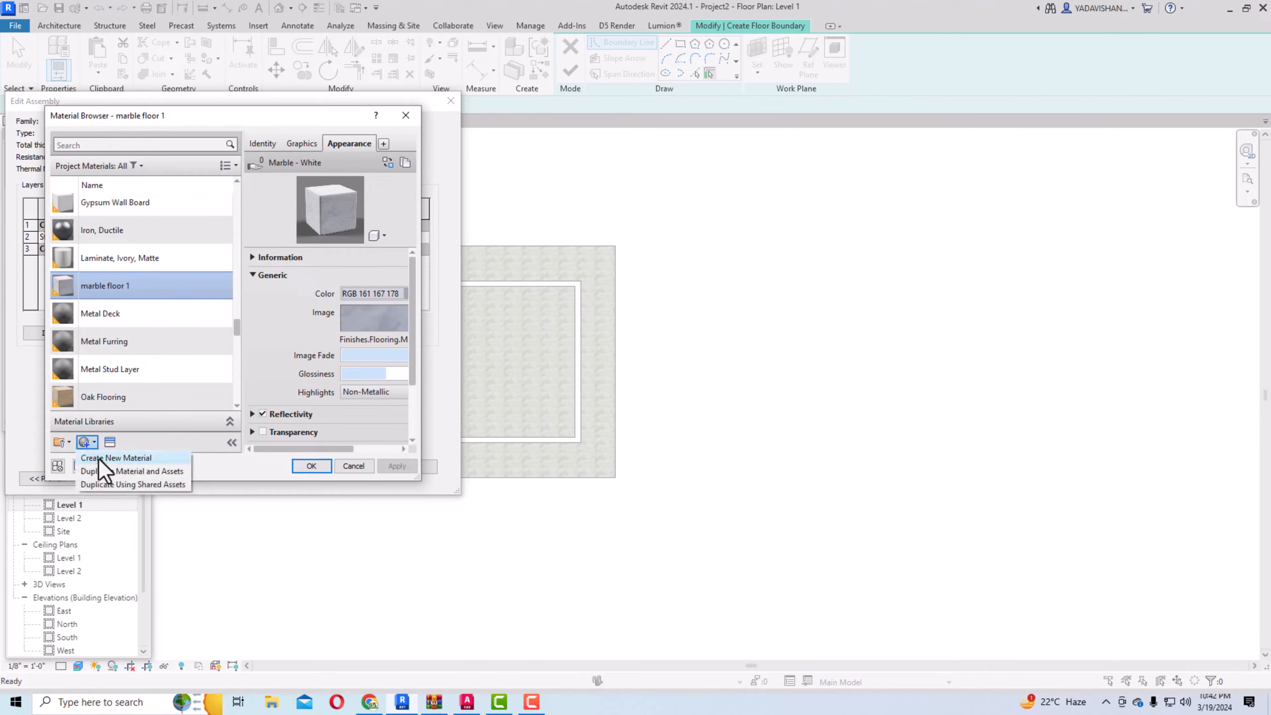
{"action": "left_click", "coordinate": [99, 457]}
{"action": "right_click", "coordinate": [110, 305]}
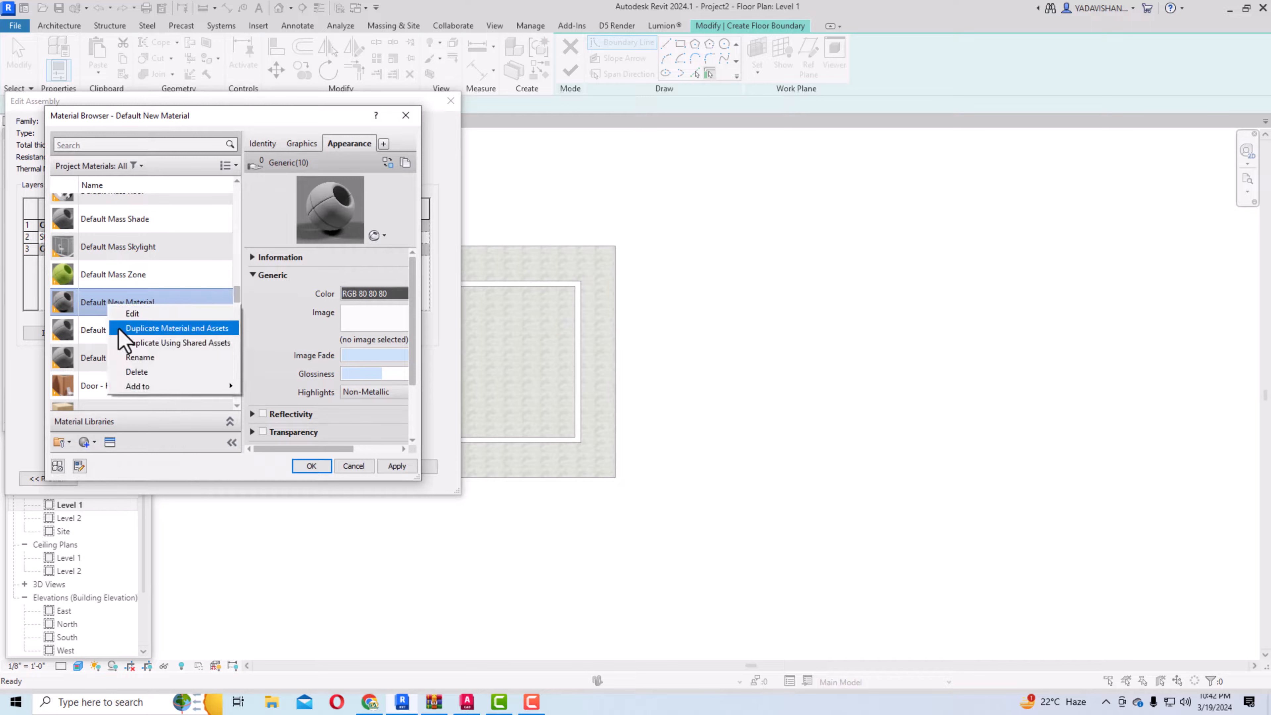
{"action": "left_click", "coordinate": [127, 357]}
{"action": "type", "text": "black marble"}
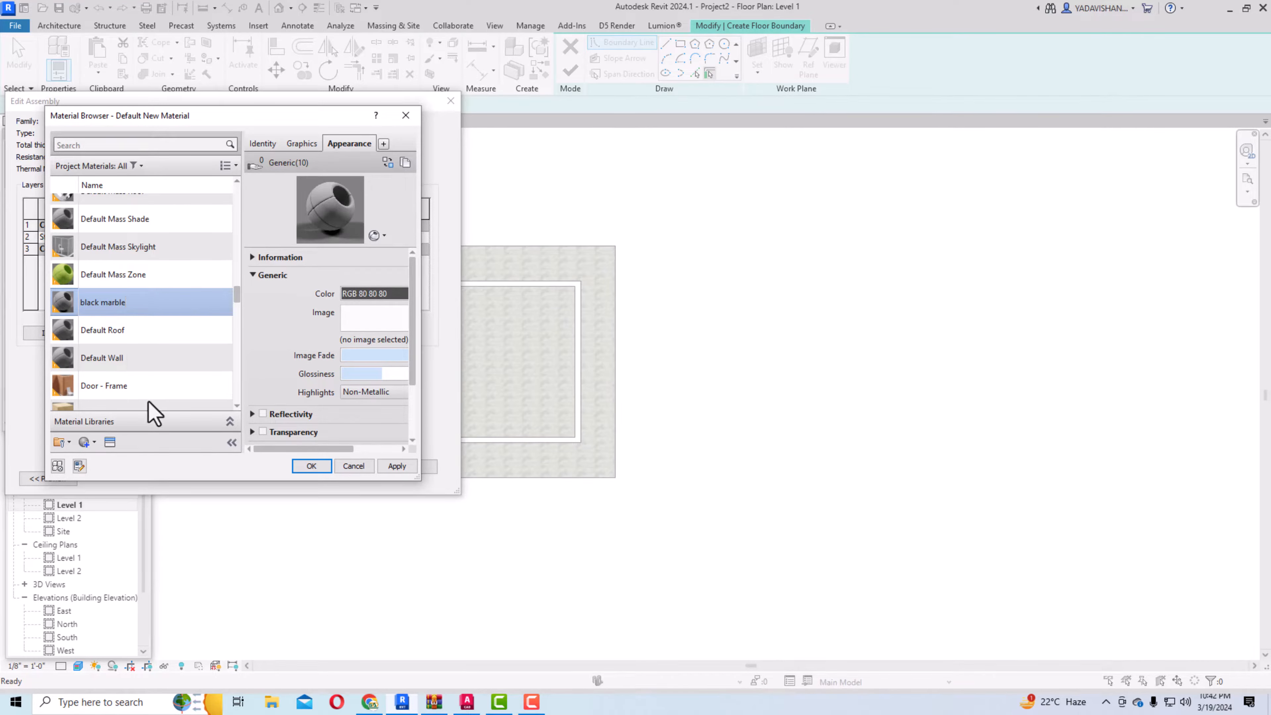
Search the appearance assets for "black marble" and apply the square White-Black marble from the Masonry category to the new material.
{"action": "left_click", "coordinate": [110, 442]}
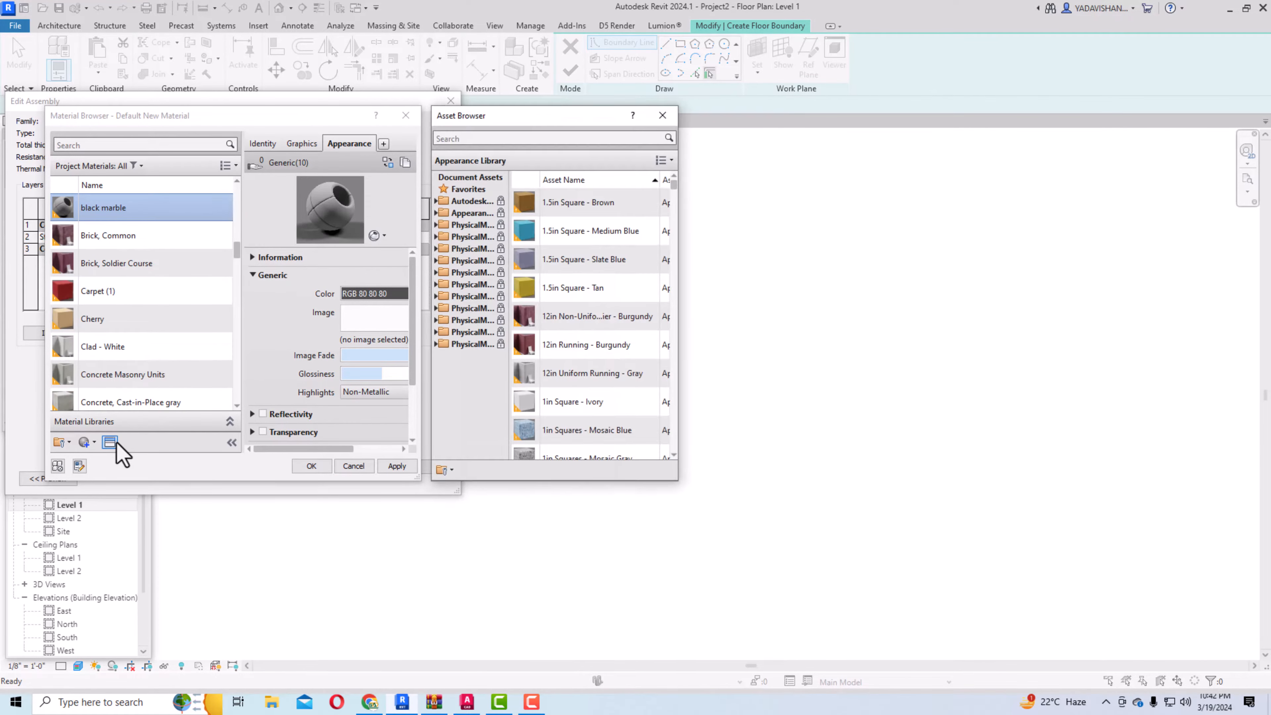
{"action": "left_click", "coordinate": [484, 138]}
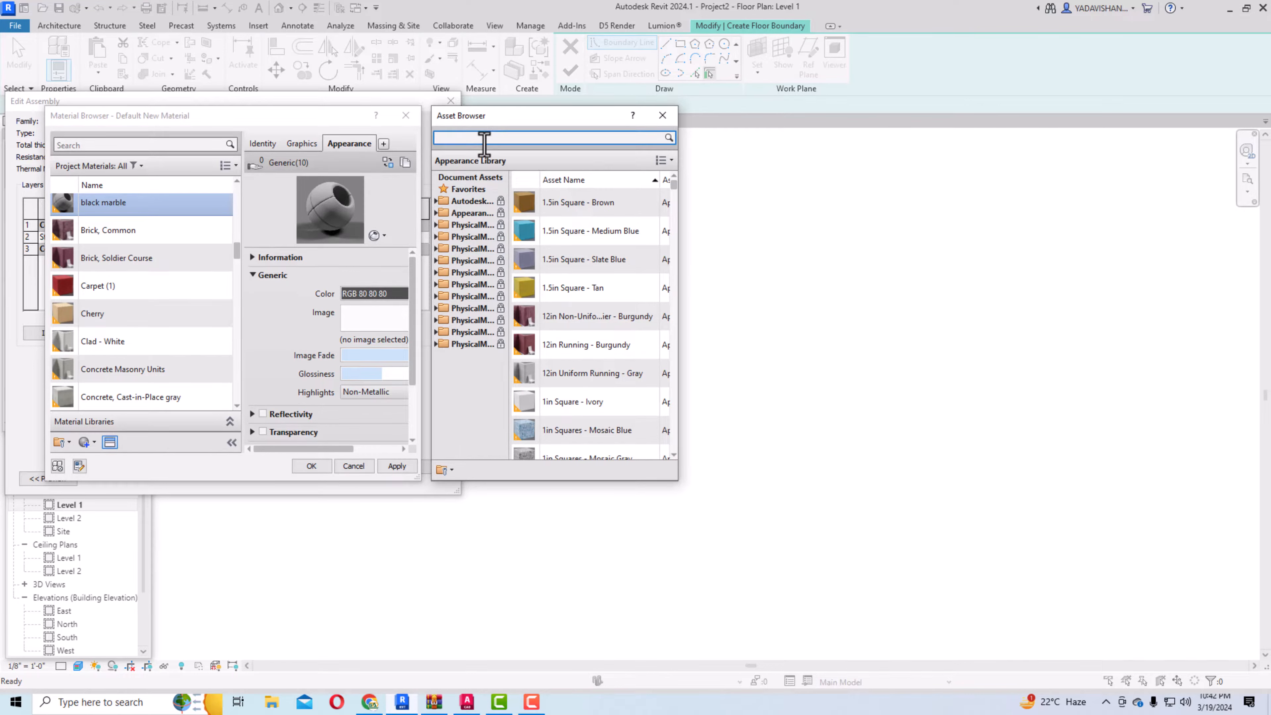
{"action": "type", "text": "black marble"}
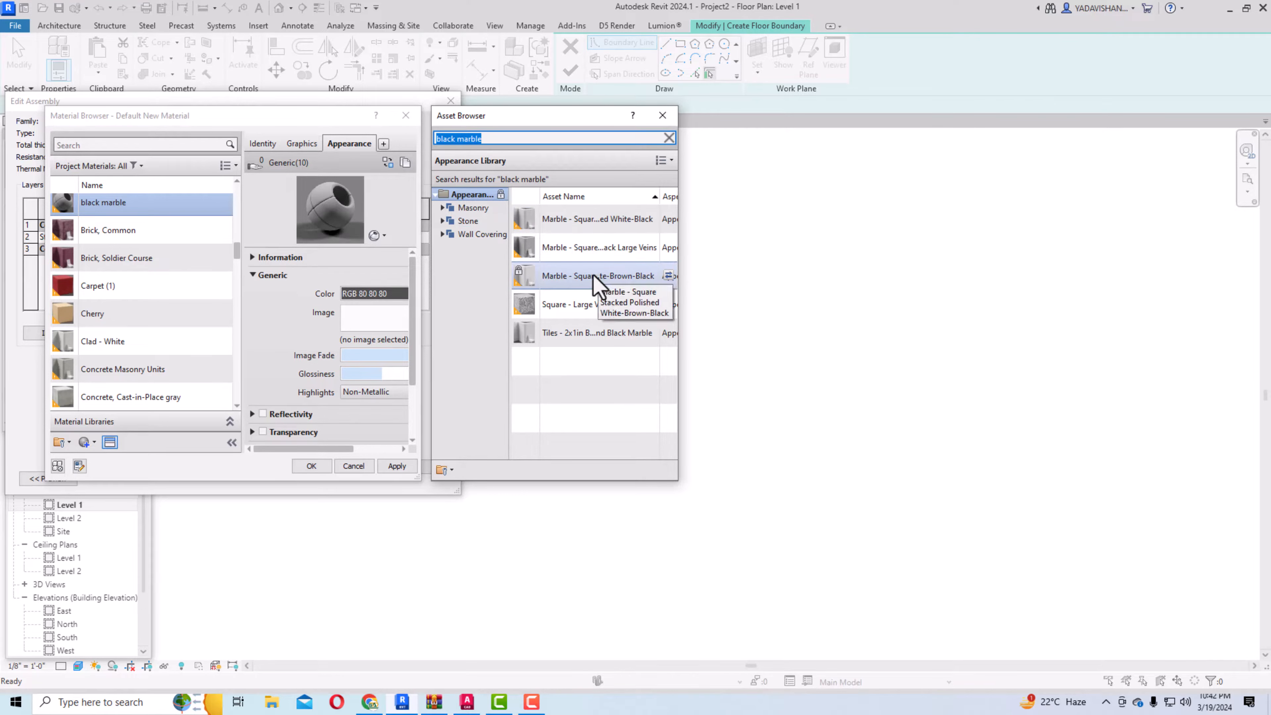
{"action": "left_click", "coordinate": [468, 221]}
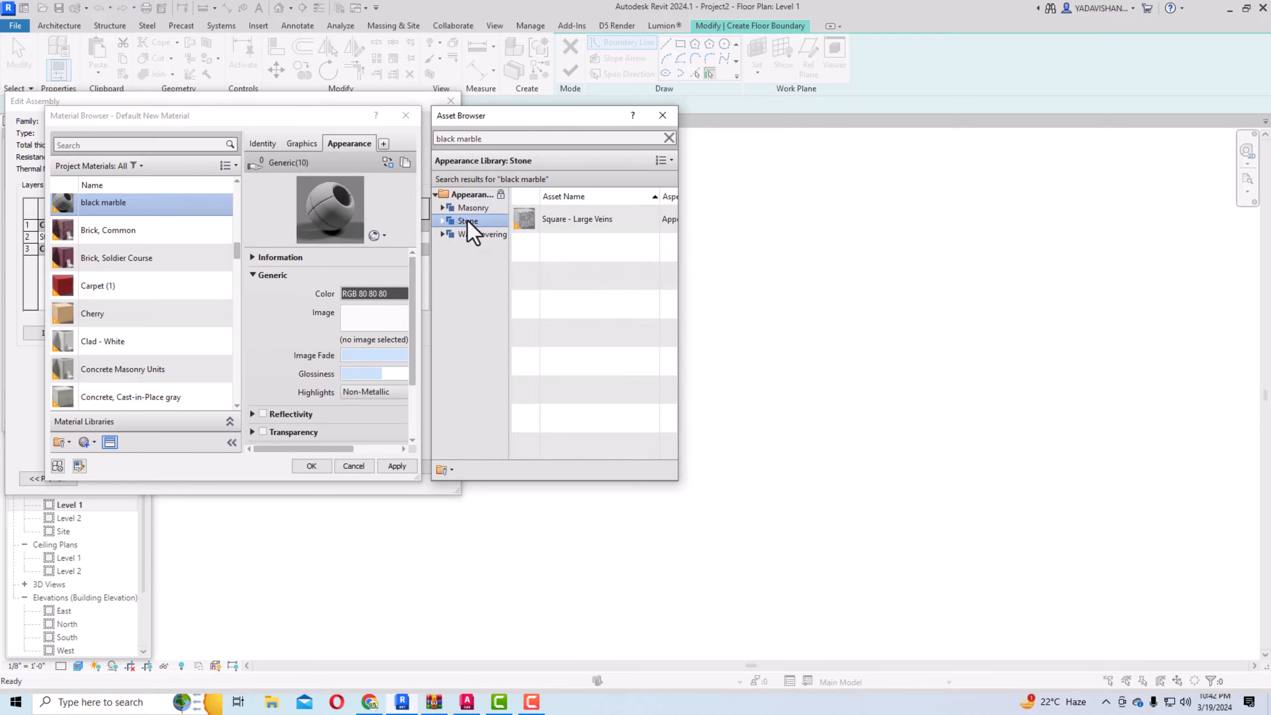
{"action": "left_click", "coordinate": [476, 236]}
{"action": "left_click", "coordinate": [473, 209]}
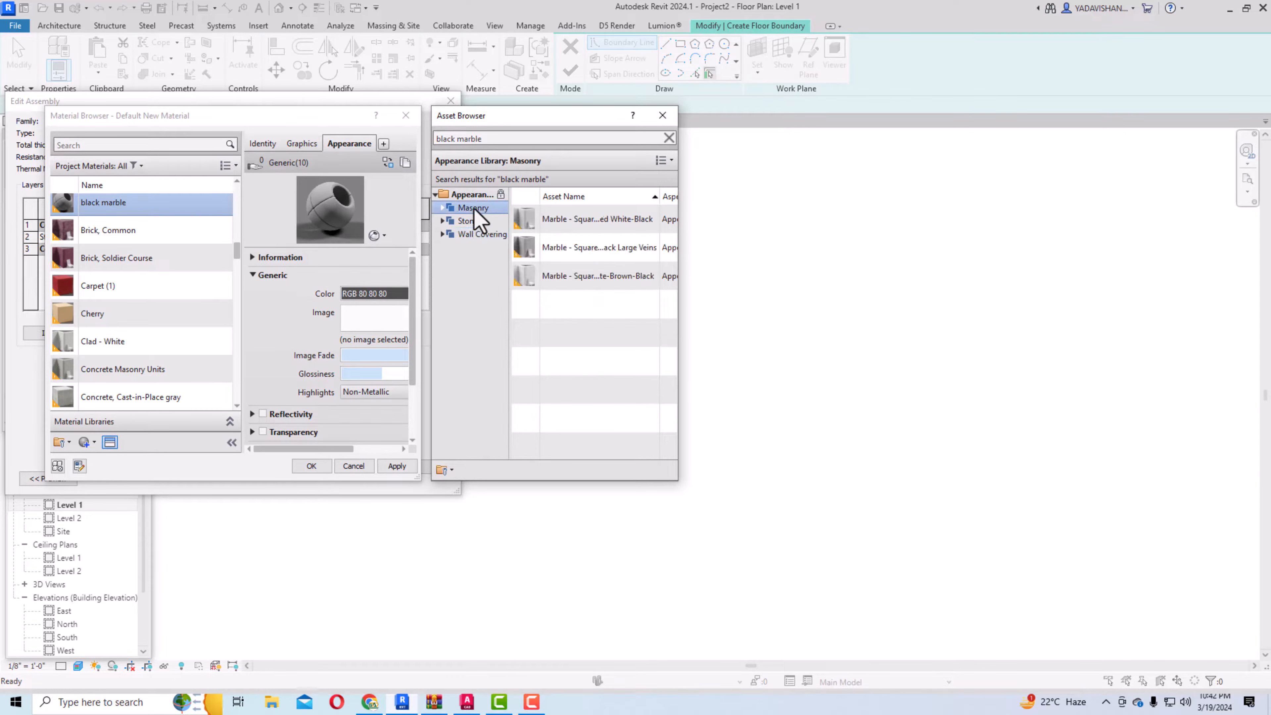
{"action": "double_click", "coordinate": [615, 224]}
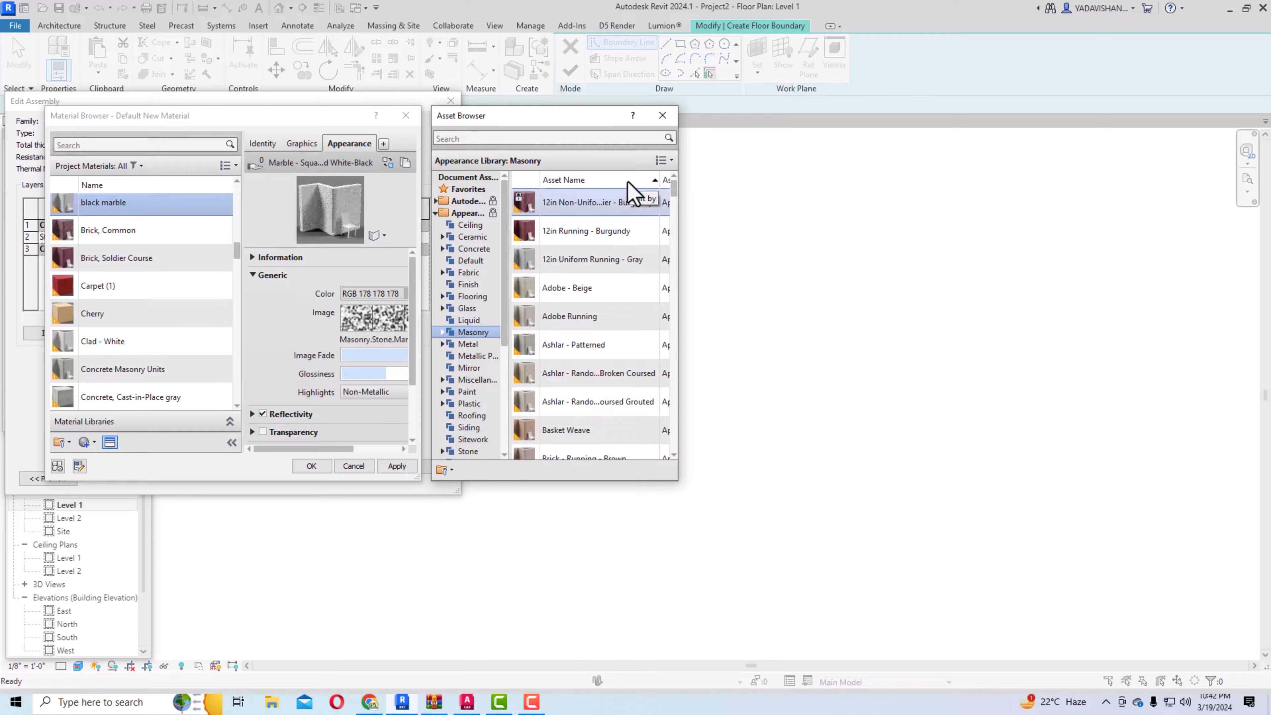
{"action": "left_click", "coordinate": [662, 116]}
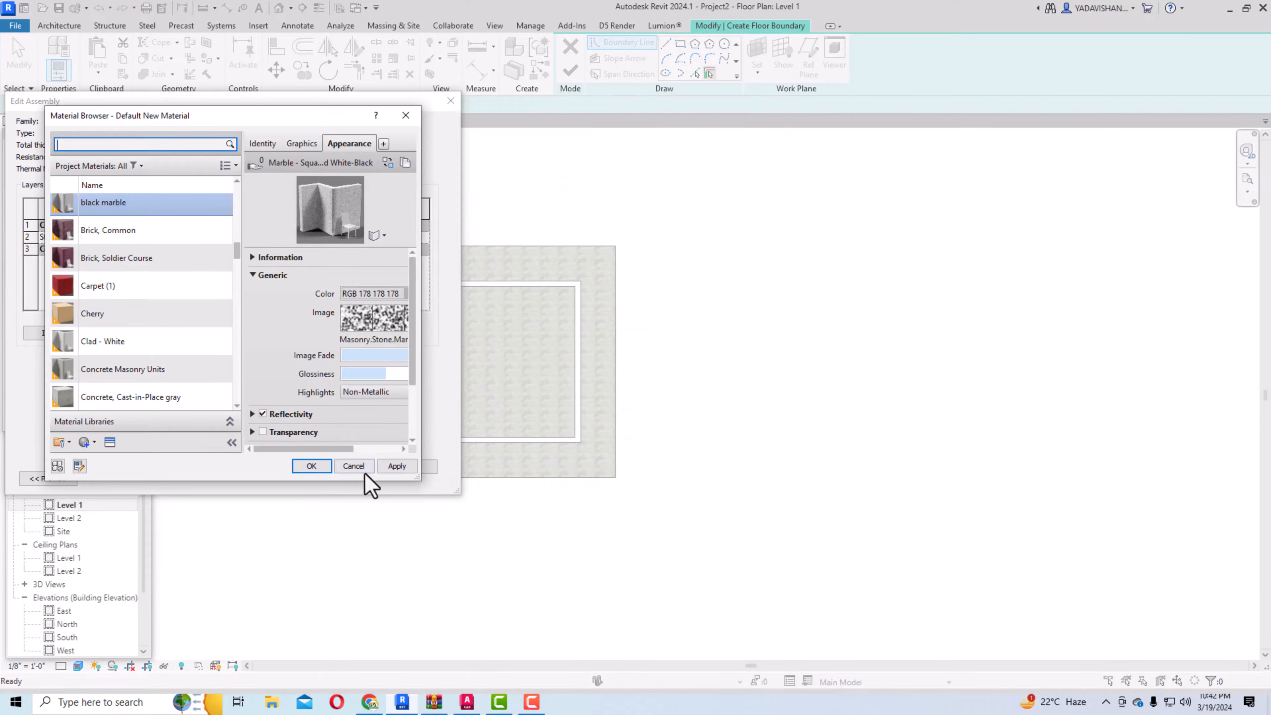
Assign the black marble material to the floor type's structure layer and accept the type changes.
{"action": "left_click", "coordinate": [398, 466]}
{"action": "left_click", "coordinate": [319, 468]}
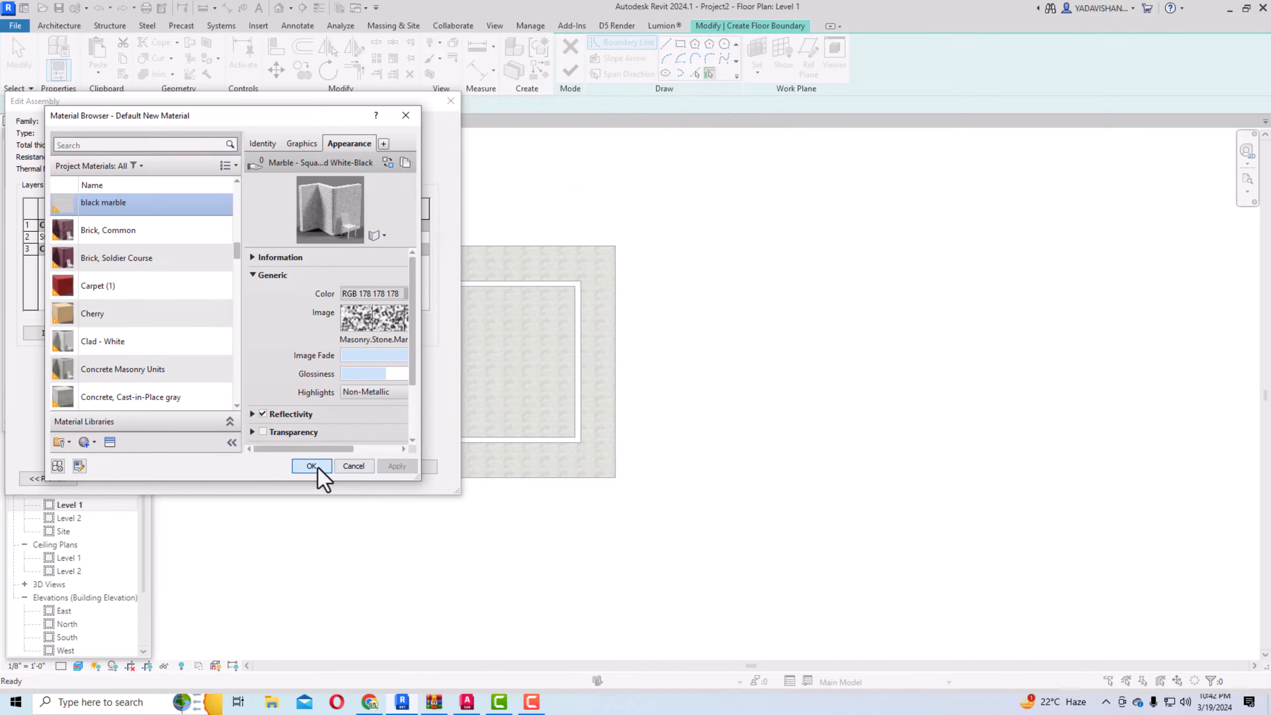
{"action": "left_click", "coordinate": [283, 468]}
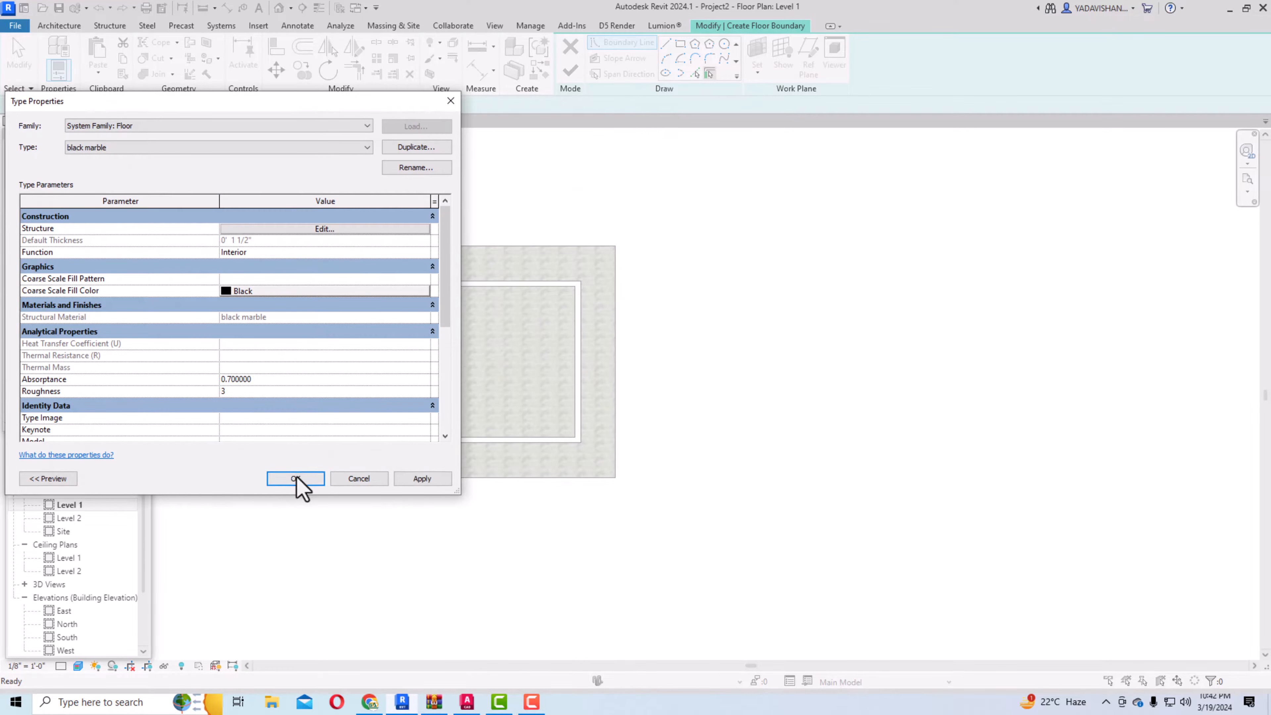
{"action": "left_click", "coordinate": [313, 480]}
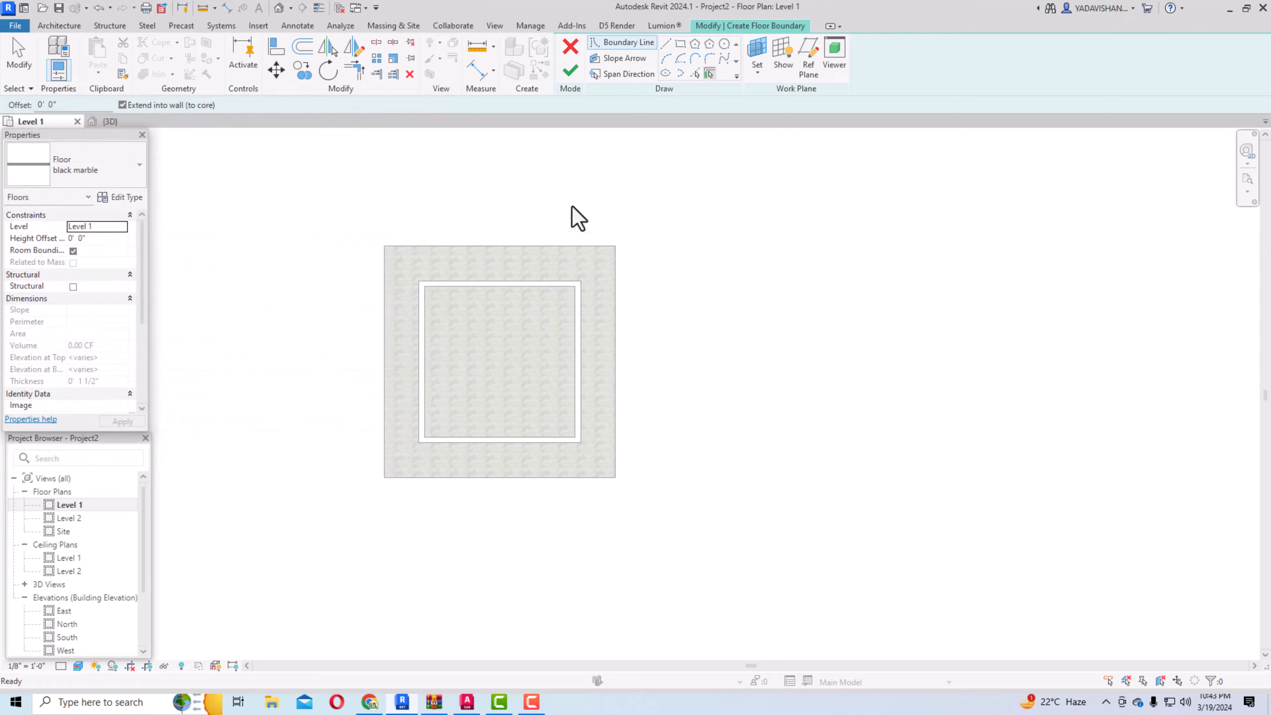
Pick the outer and inner edges of the strip opening as the black marble floor's boundary and finish the floor.
{"action": "left_click", "coordinate": [696, 76]}
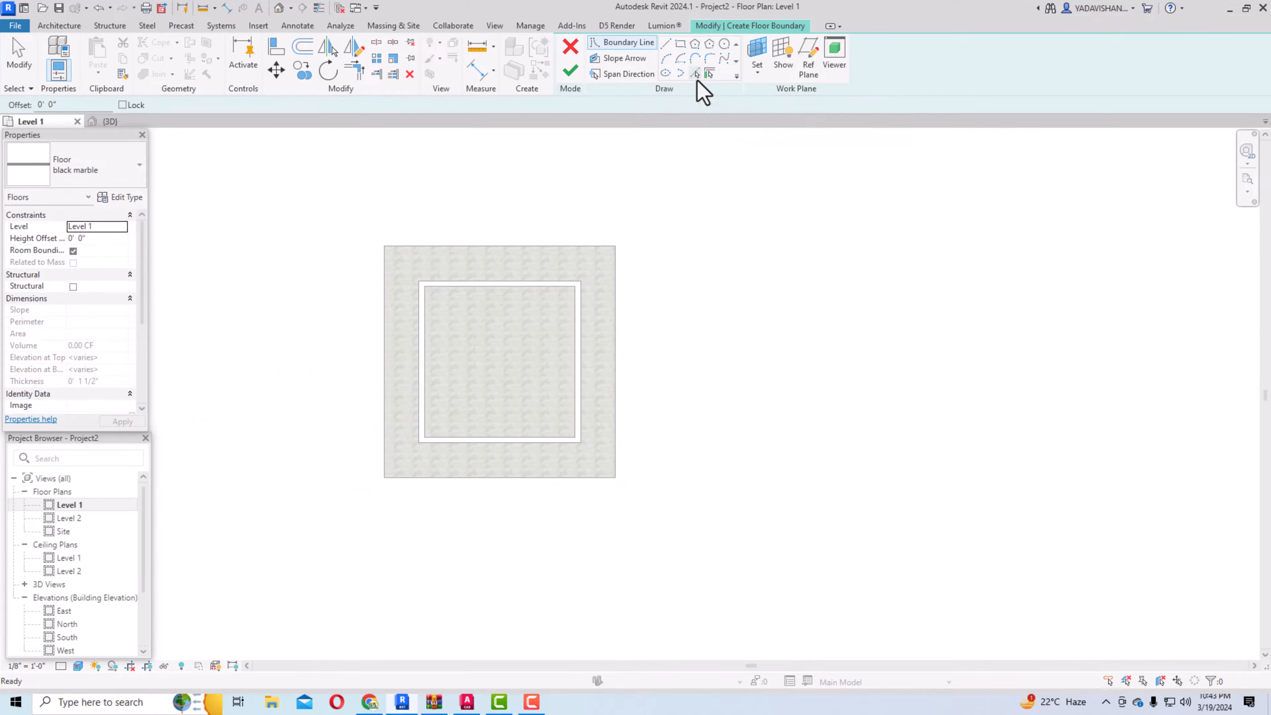
{"action": "left_click", "coordinate": [523, 284]}
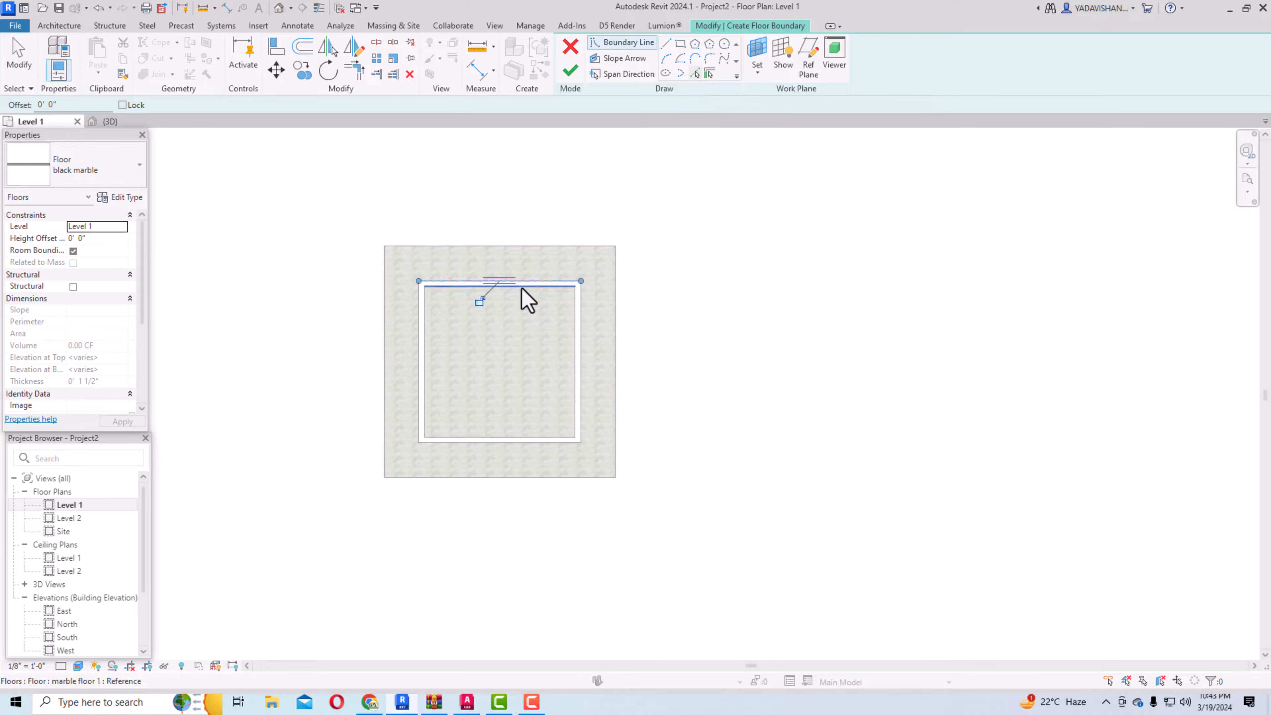
{"action": "left_click", "coordinate": [582, 305]}
{"action": "left_click", "coordinate": [553, 435]}
{"action": "left_click", "coordinate": [420, 394]}
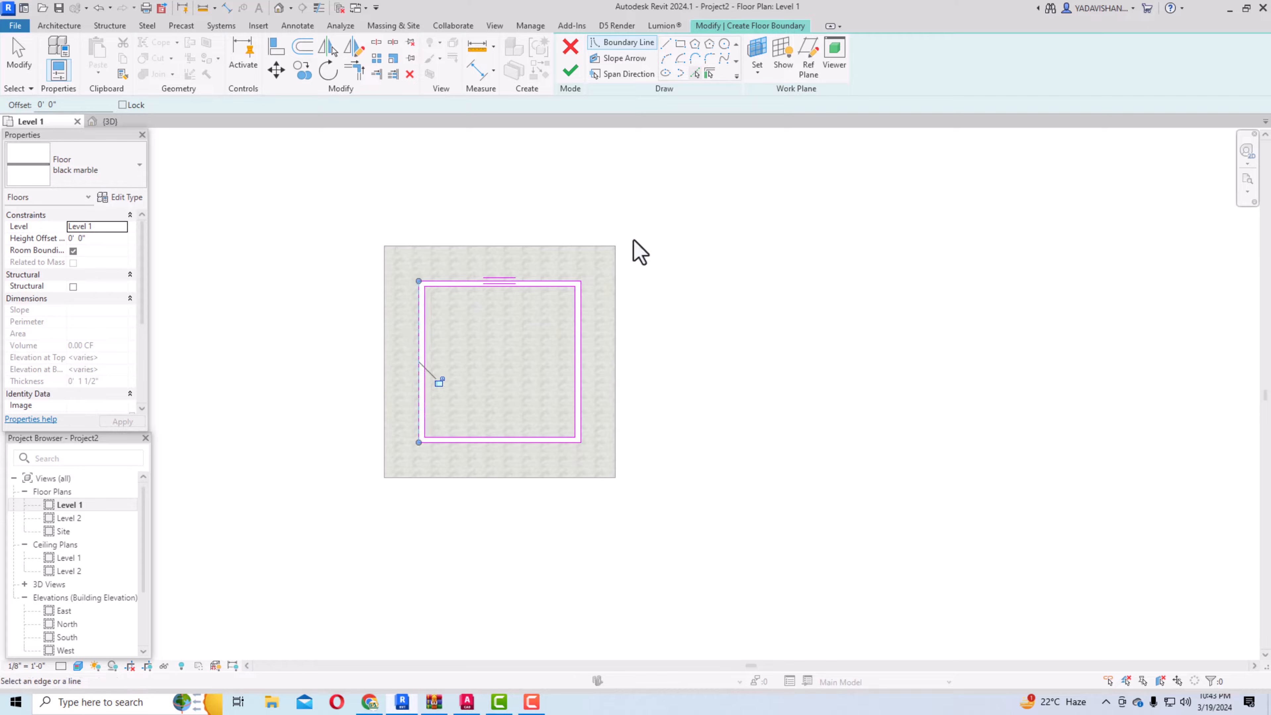
{"action": "left_click", "coordinate": [570, 71]}
{"action": "left_click", "coordinate": [733, 266]}
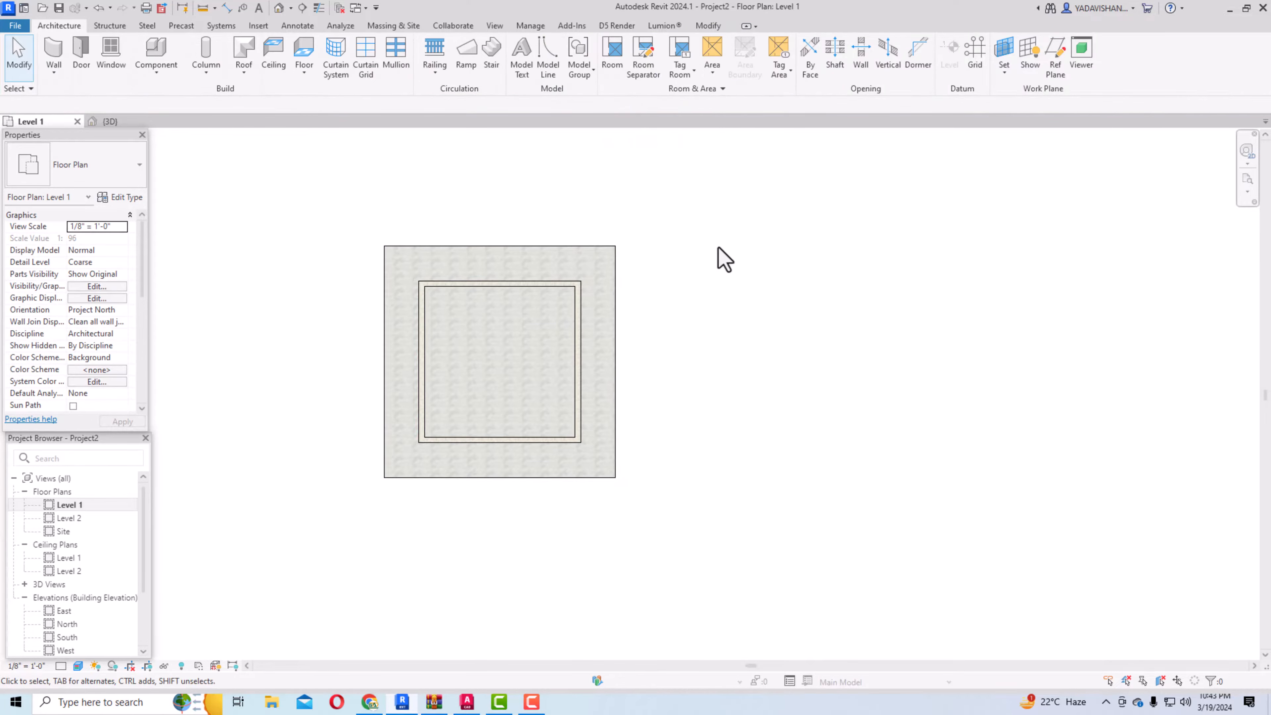
Switch to the 3D view and open the strip floor's black marble material from its type's layer structure.
{"action": "left_click", "coordinate": [279, 8]}
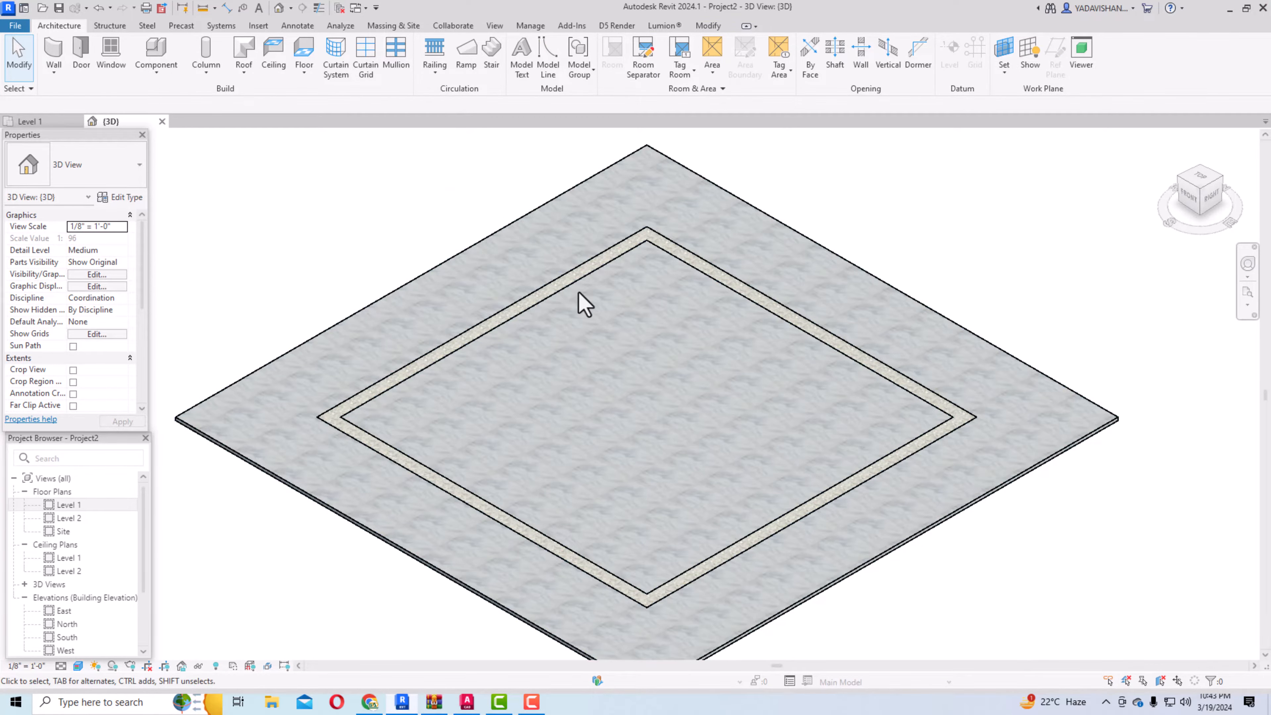
{"action": "scroll", "coordinate": [596, 283], "scroll_direction": "up", "scroll_amount": 2}
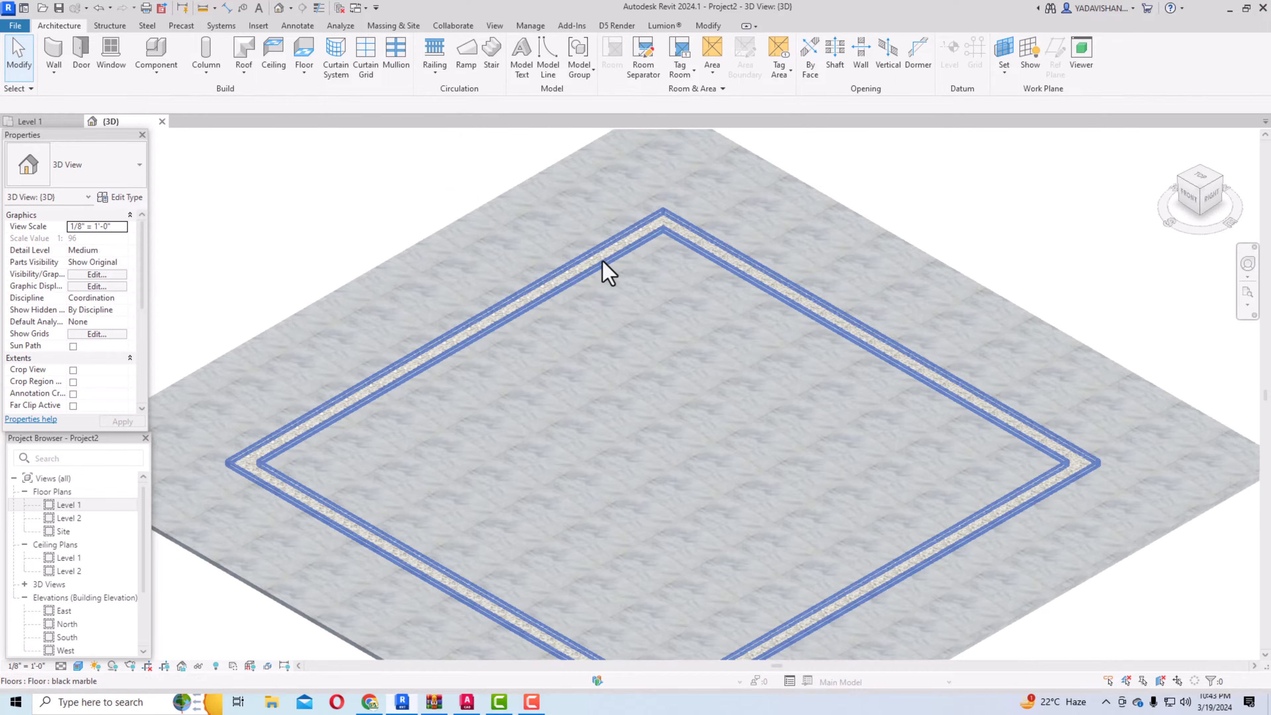
{"action": "left_click", "coordinate": [606, 271]}
{"action": "left_click", "coordinate": [122, 198]}
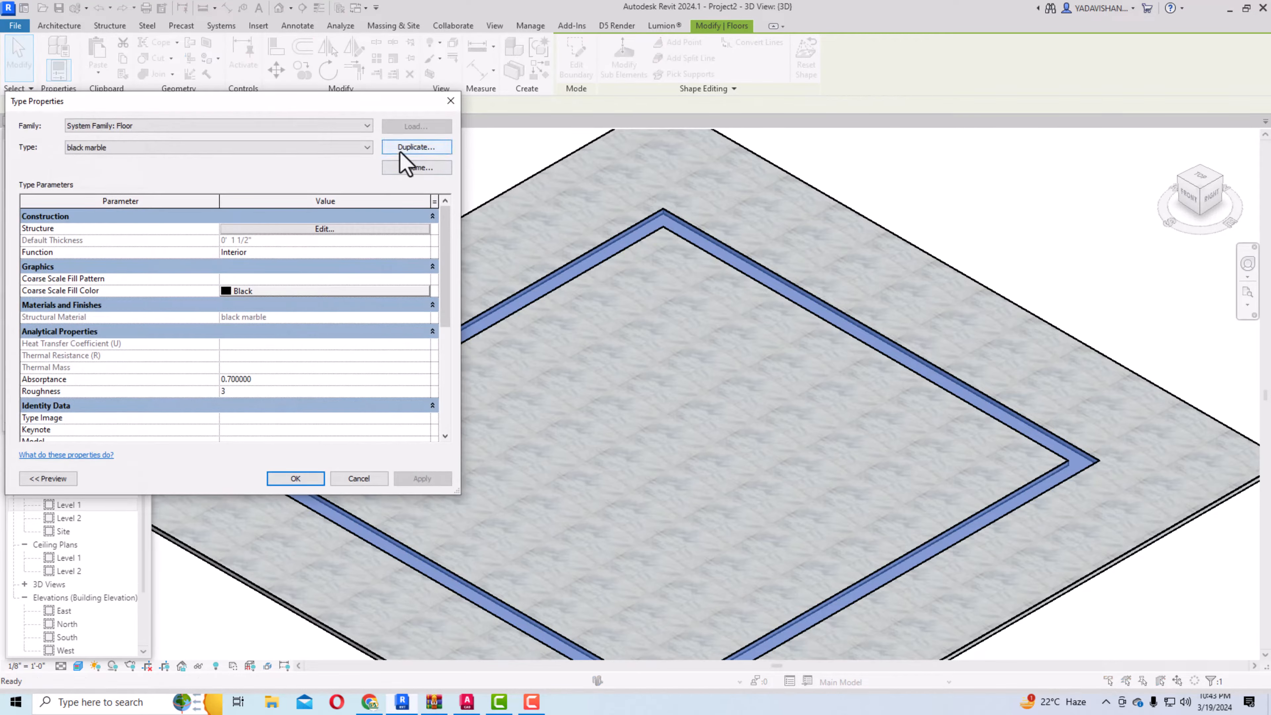
{"action": "left_click", "coordinate": [315, 230]}
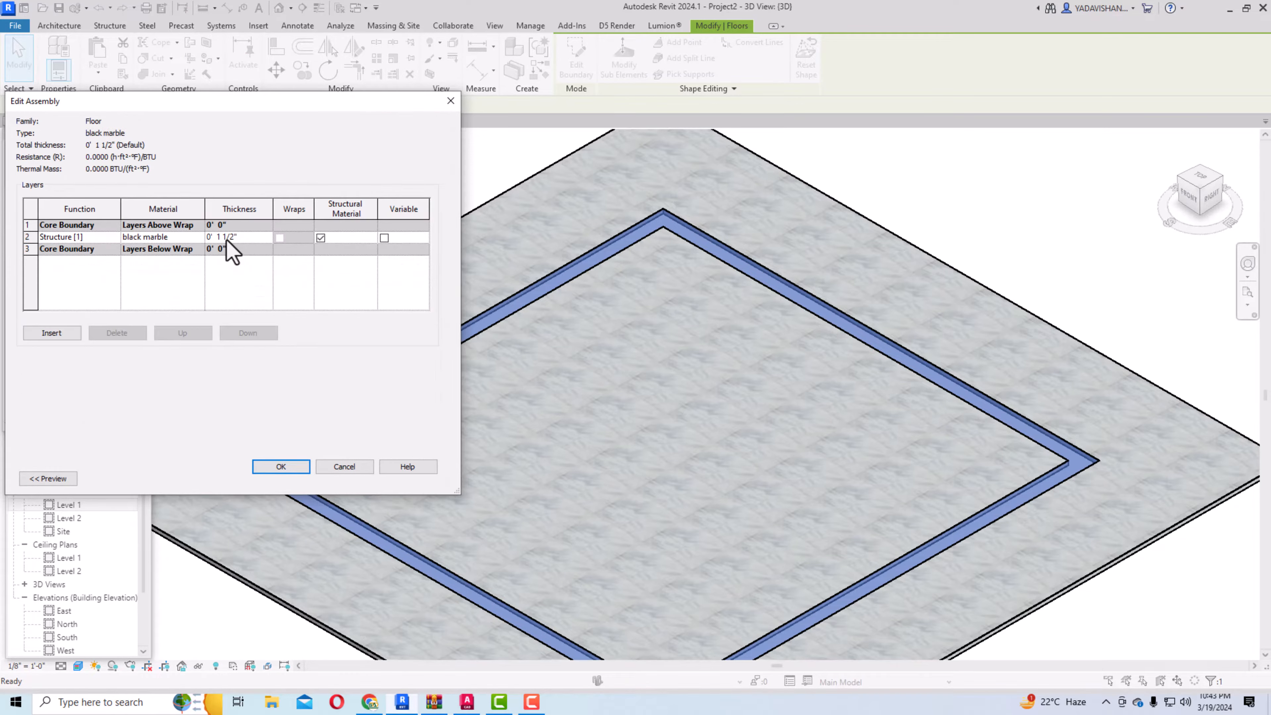
{"action": "left_click", "coordinate": [197, 238]}
{"action": "left_click", "coordinate": [198, 238]}
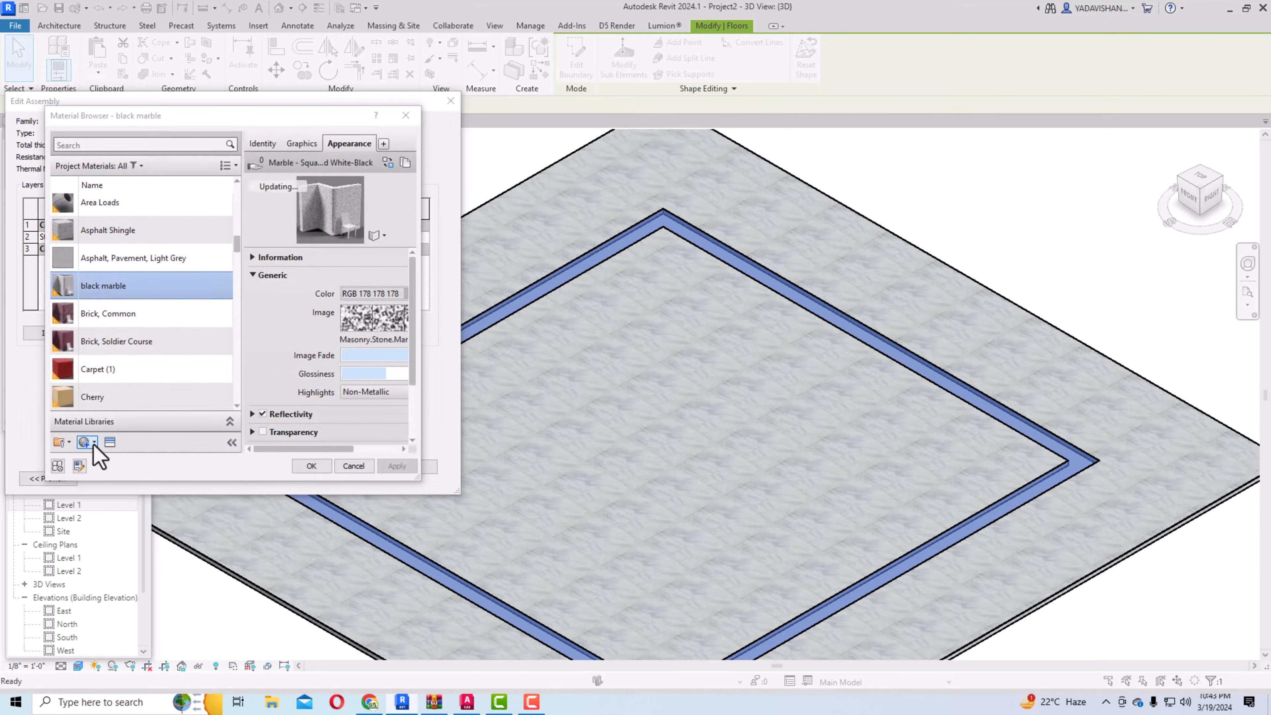
Search the appearance assets for "marble" and apply Marble - Dark Gray-Blue Squares from the Flooring category to the black marble material.
{"action": "left_click", "coordinate": [94, 444]}
{"action": "left_click", "coordinate": [110, 442]}
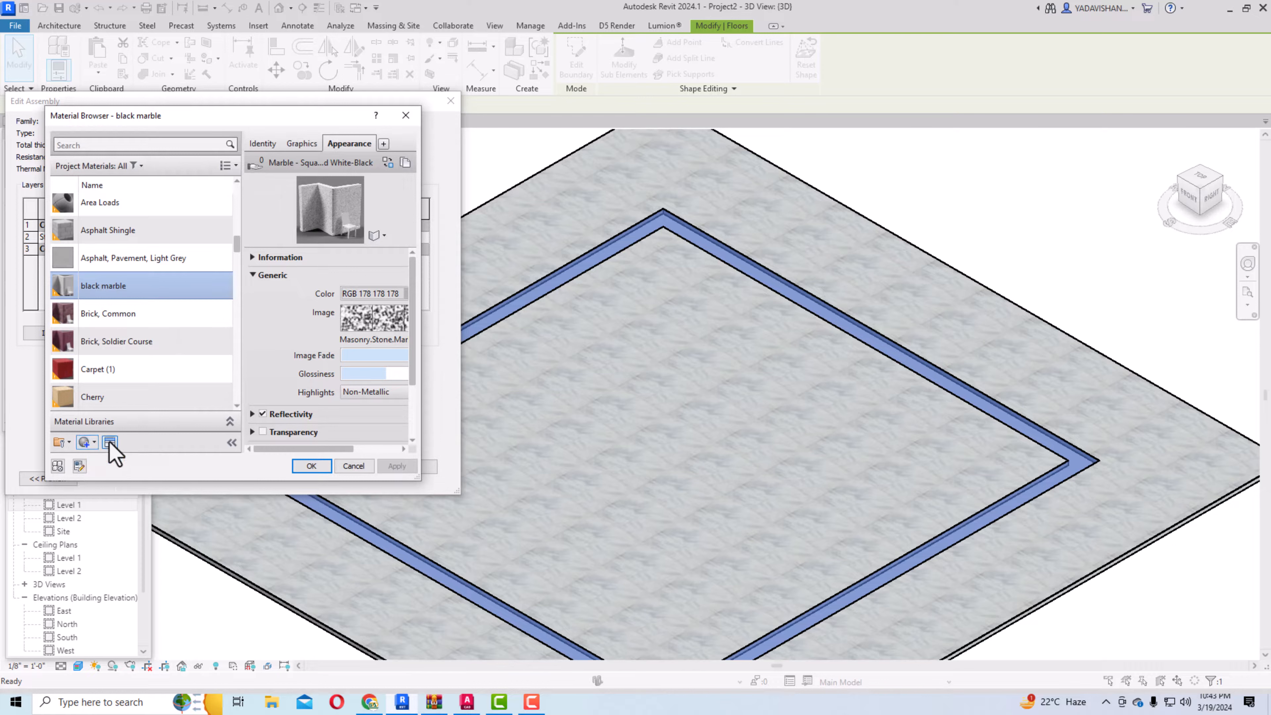
{"action": "left_click", "coordinate": [110, 442]}
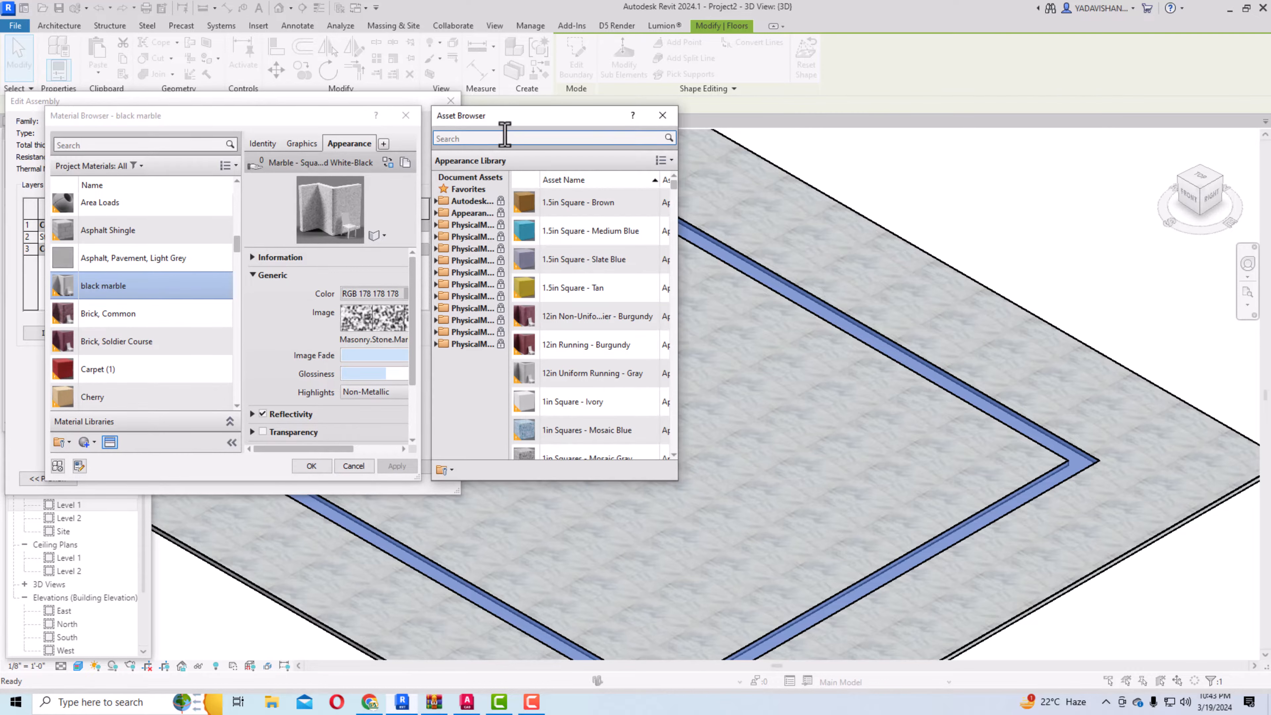
{"action": "left_click", "coordinate": [503, 138]}
{"action": "type", "text": "marble"}
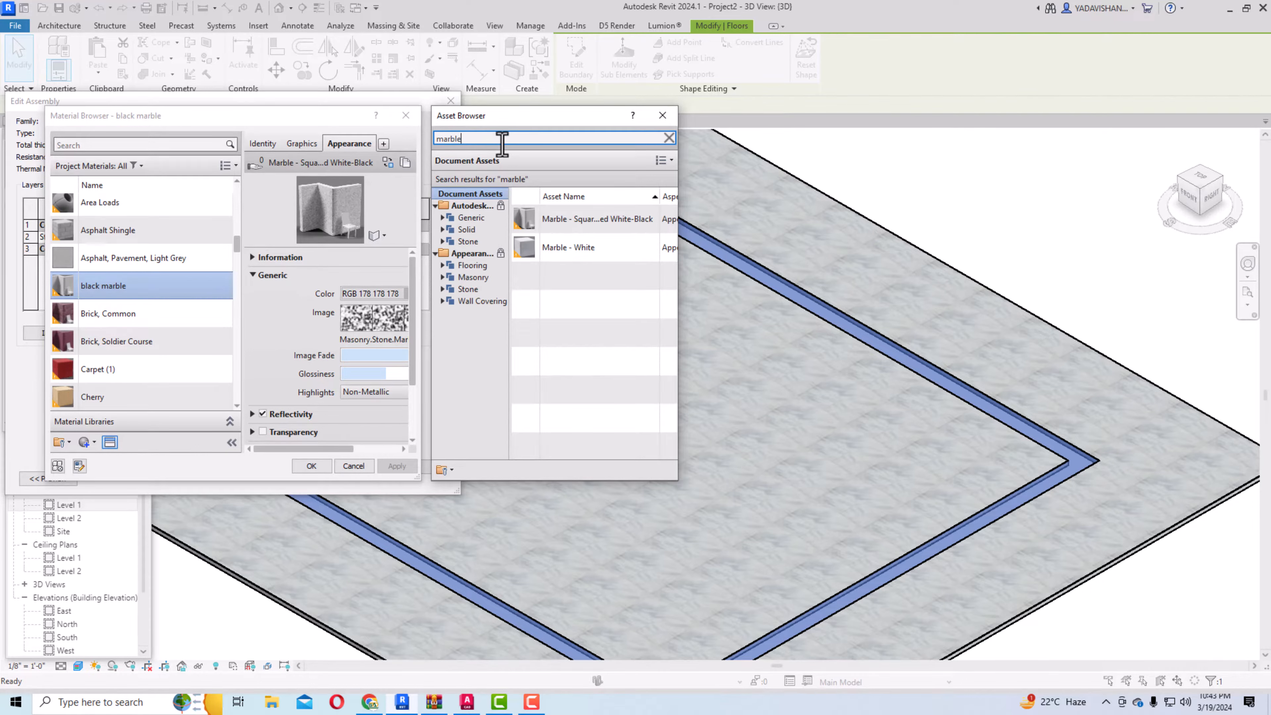
{"action": "left_click", "coordinate": [475, 265]}
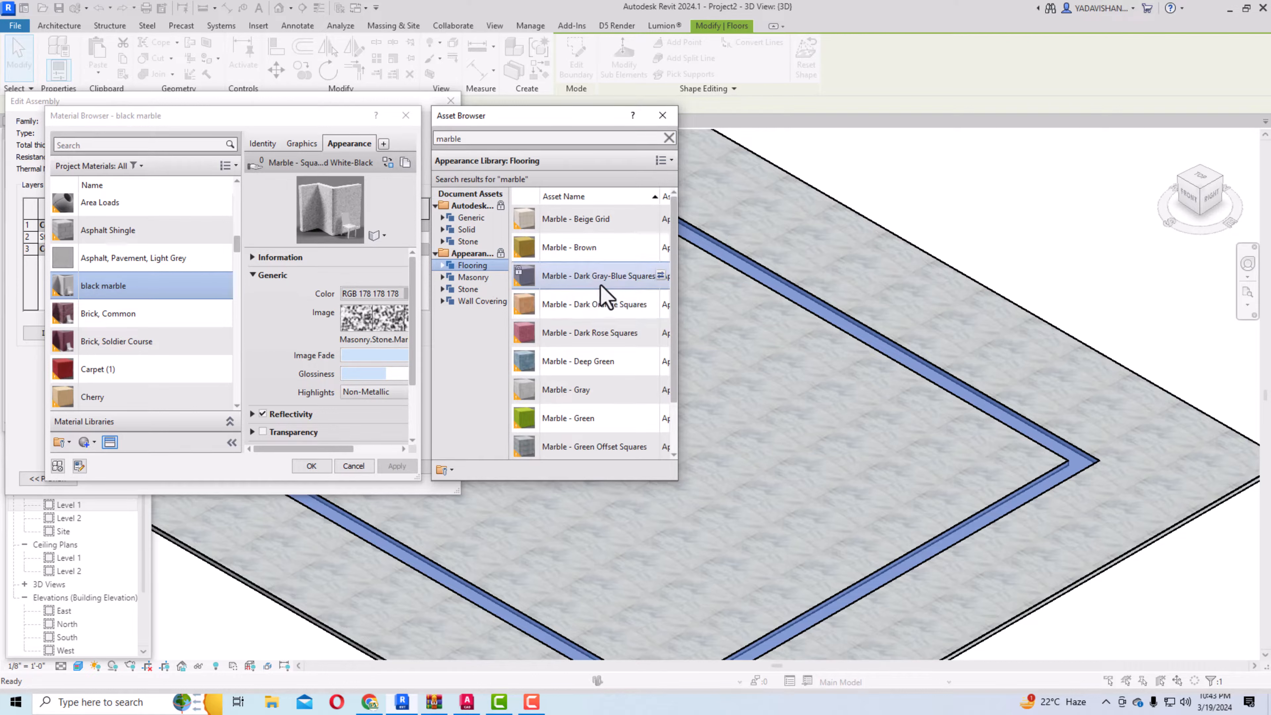
{"action": "scroll", "coordinate": [600, 286], "scroll_direction": "down", "scroll_amount": 1}
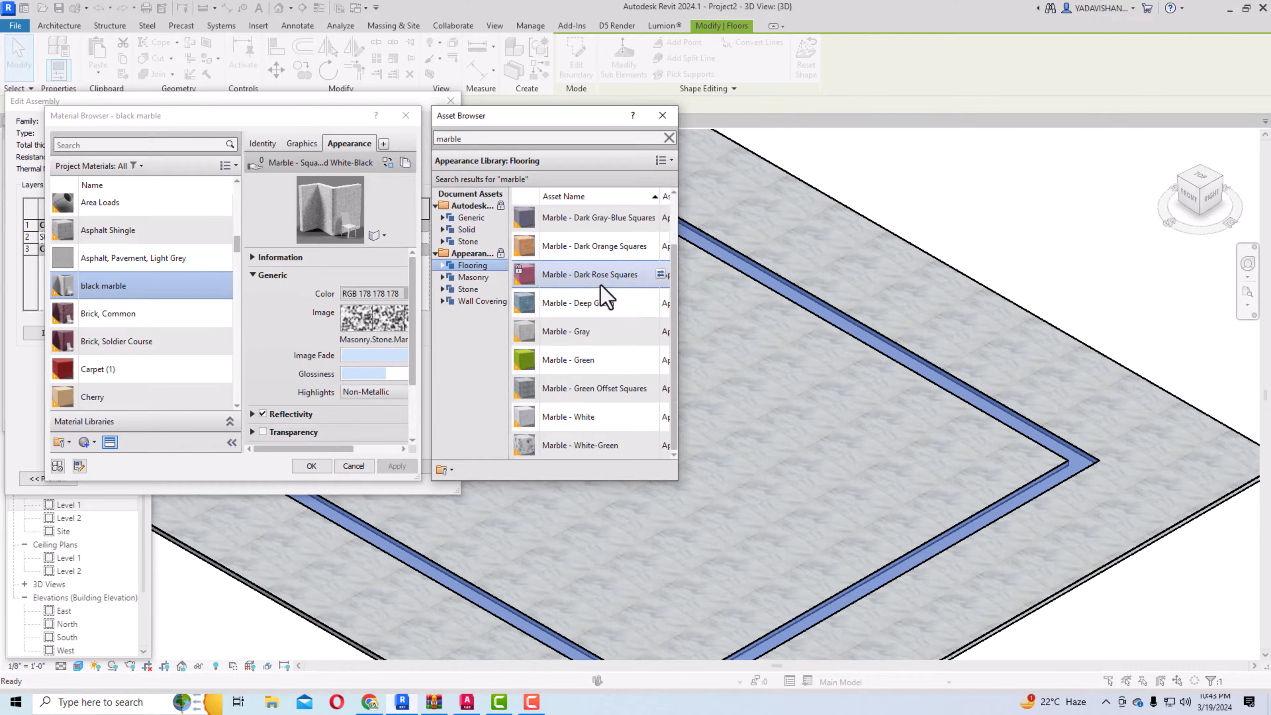
{"action": "scroll", "coordinate": [585, 431], "scroll_direction": "up", "scroll_amount": 1}
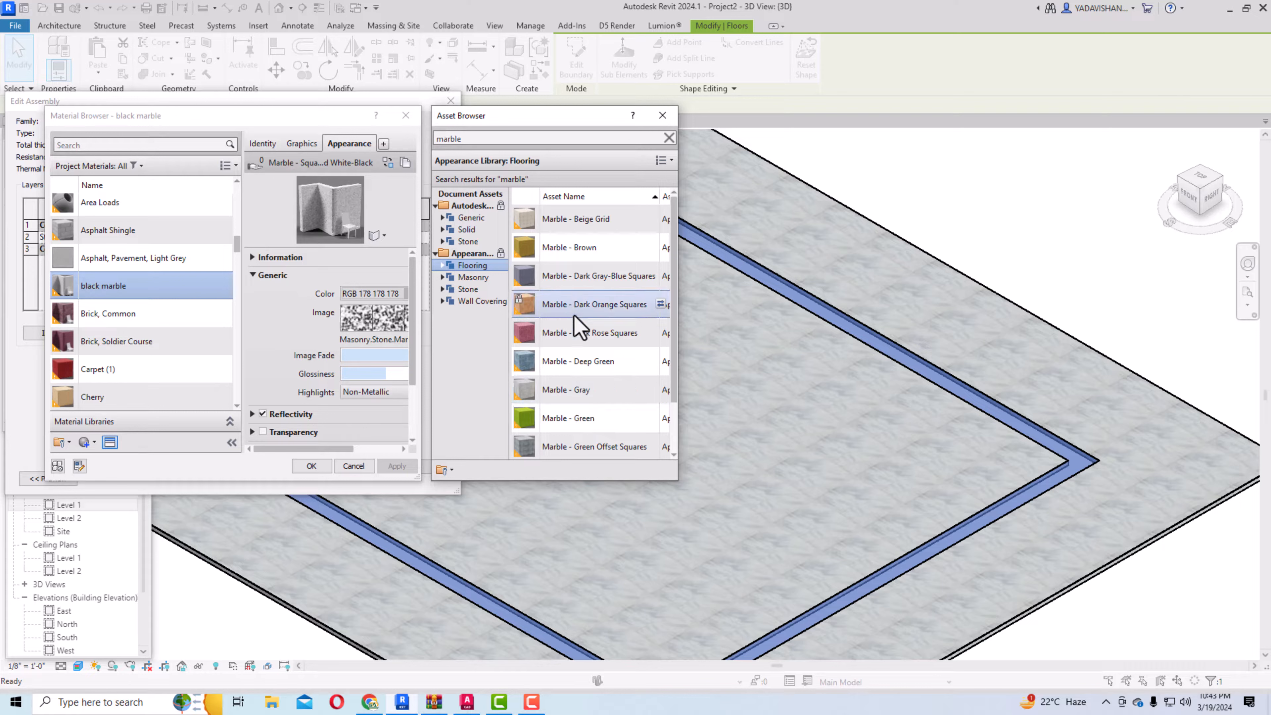
{"action": "double_click", "coordinate": [586, 280]}
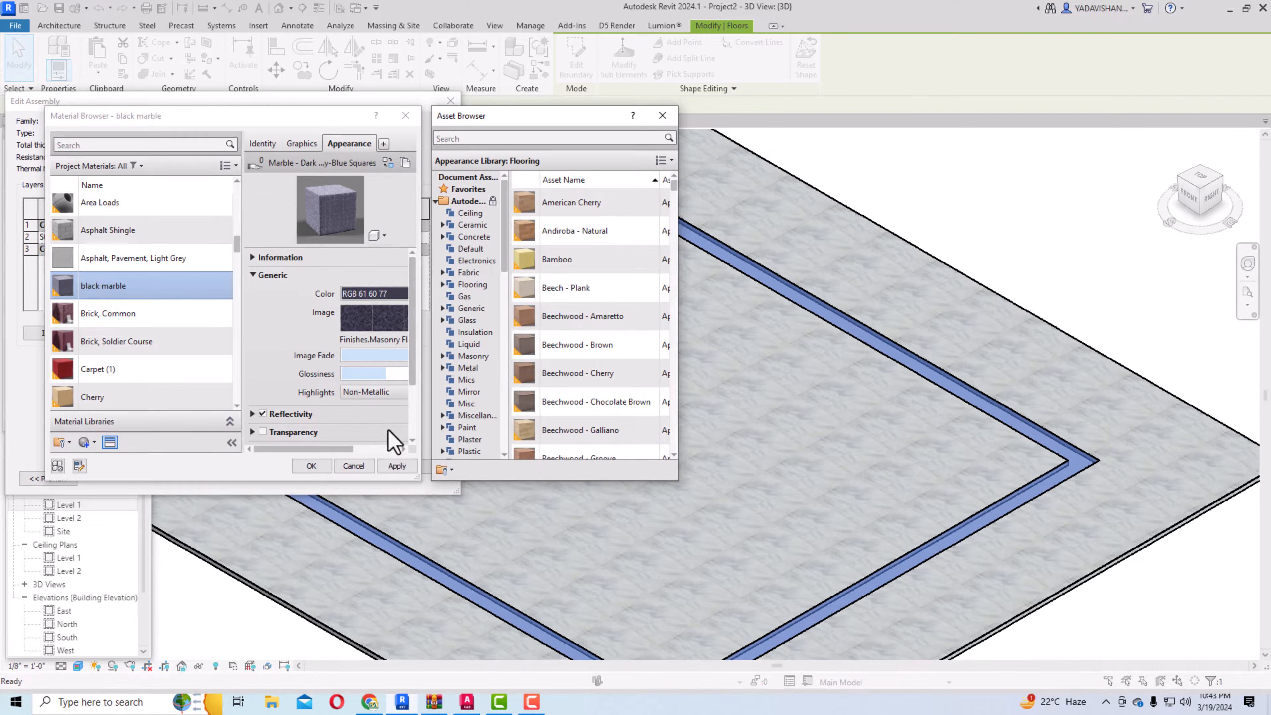
Accept the material, layer structure and type changes, deselect the strip floor and inspect its new finish up close.
{"action": "left_click", "coordinate": [396, 465]}
{"action": "left_click", "coordinate": [310, 466]}
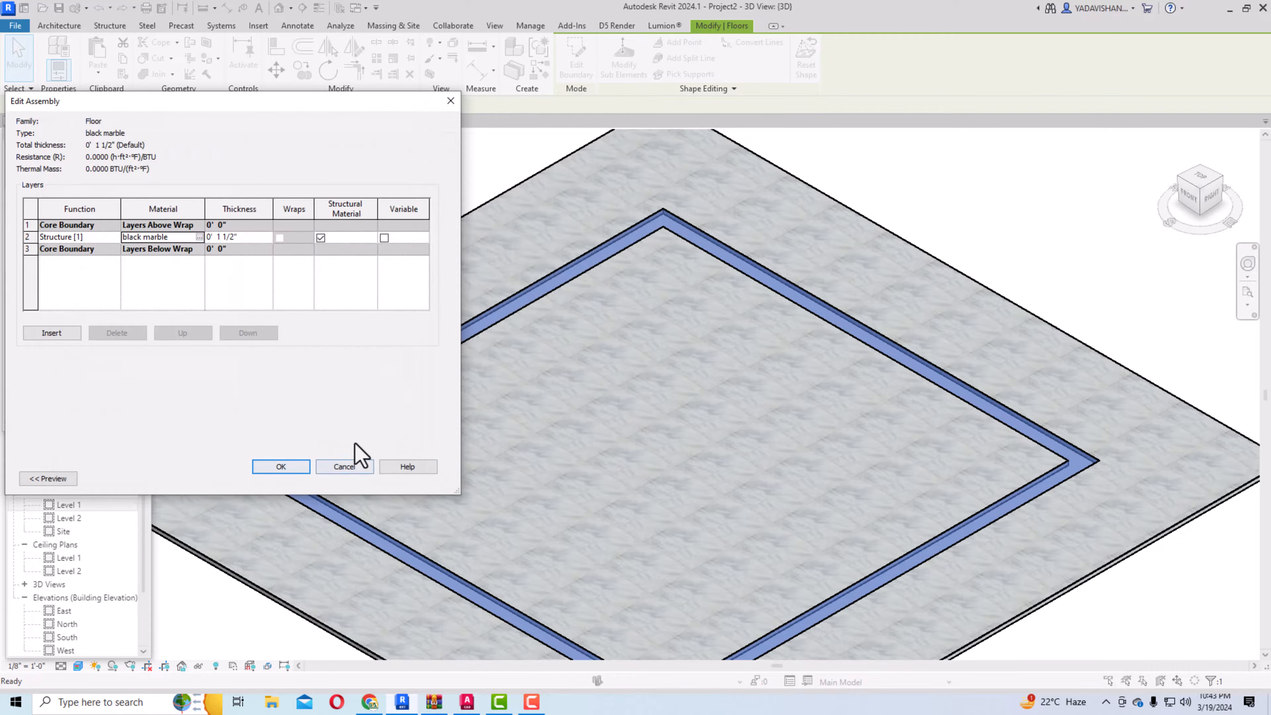
{"action": "left_click", "coordinate": [293, 468]}
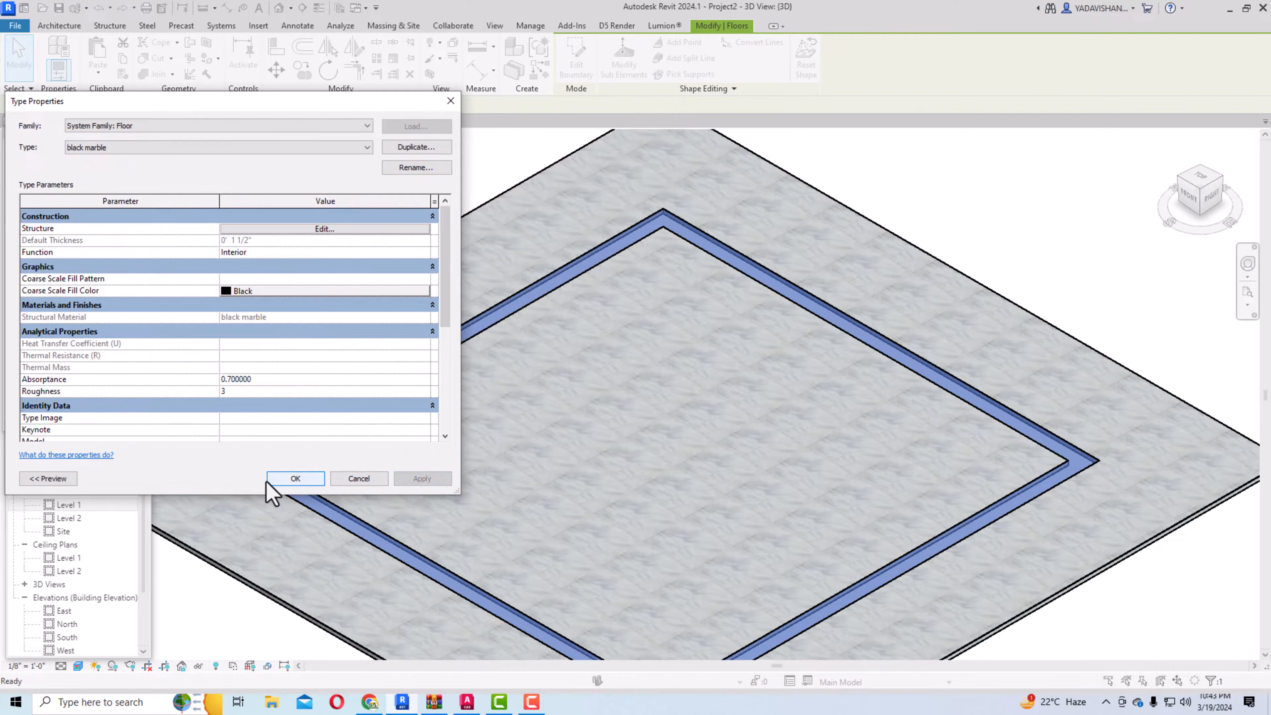
{"action": "left_click", "coordinate": [294, 479]}
{"action": "scroll", "coordinate": [751, 250], "scroll_direction": "down", "scroll_amount": 2}
{"action": "key", "text": "Escape"}
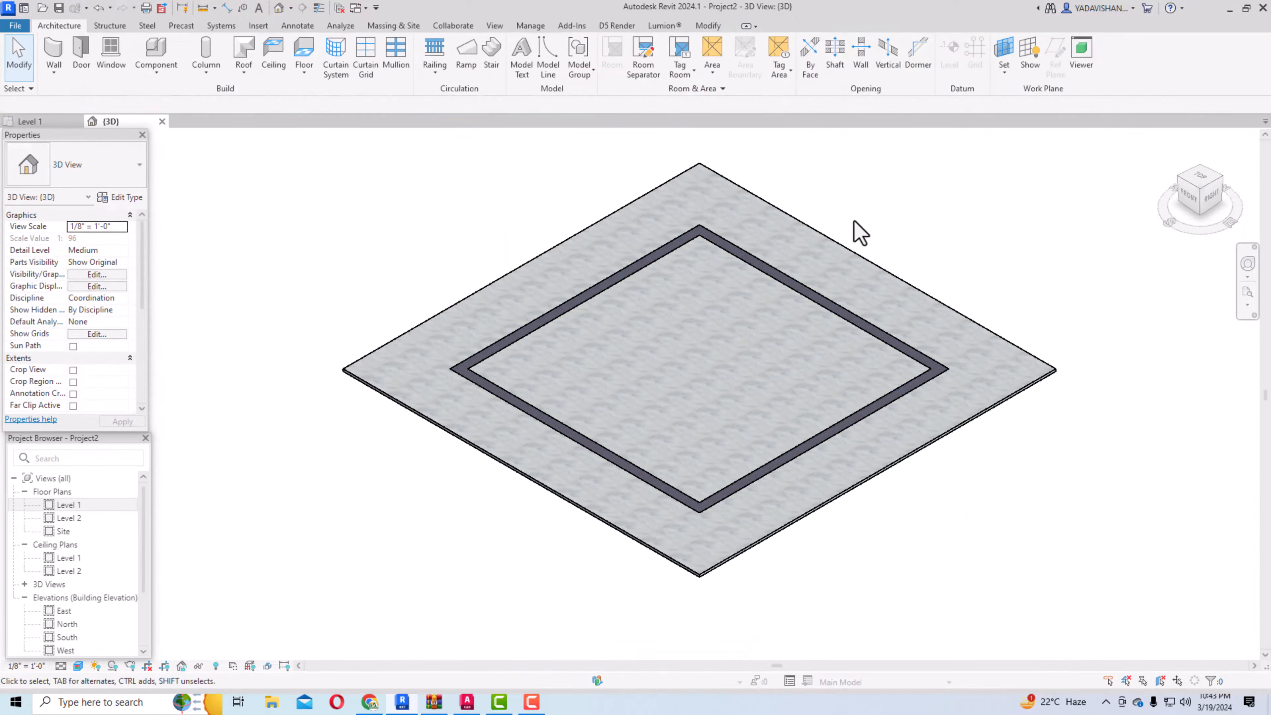
{"action": "scroll", "coordinate": [551, 339], "scroll_direction": "up", "scroll_amount": 2}
{"action": "scroll", "coordinate": [554, 349], "scroll_direction": "up", "scroll_amount": 2}
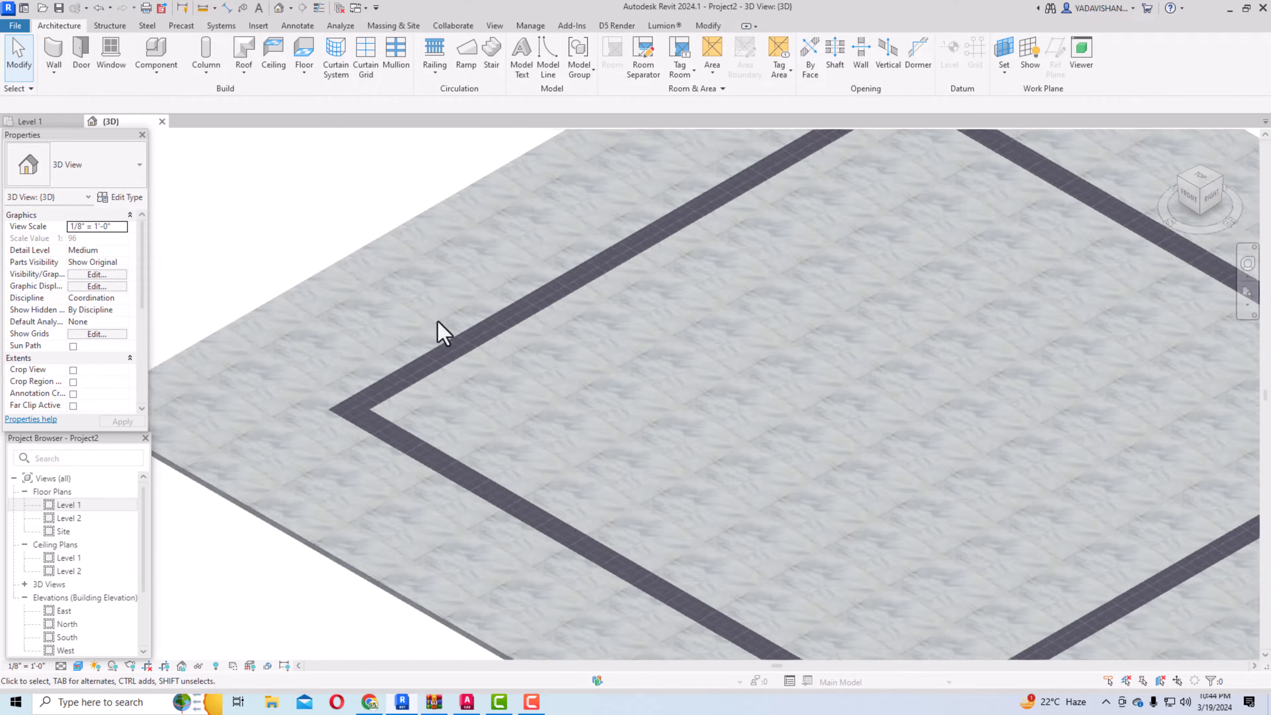
Open the Level 1 floor plan and start editing the boundary of the marble floor 1 floor.
{"action": "scroll", "coordinate": [495, 386], "scroll_direction": "down", "scroll_amount": 2}
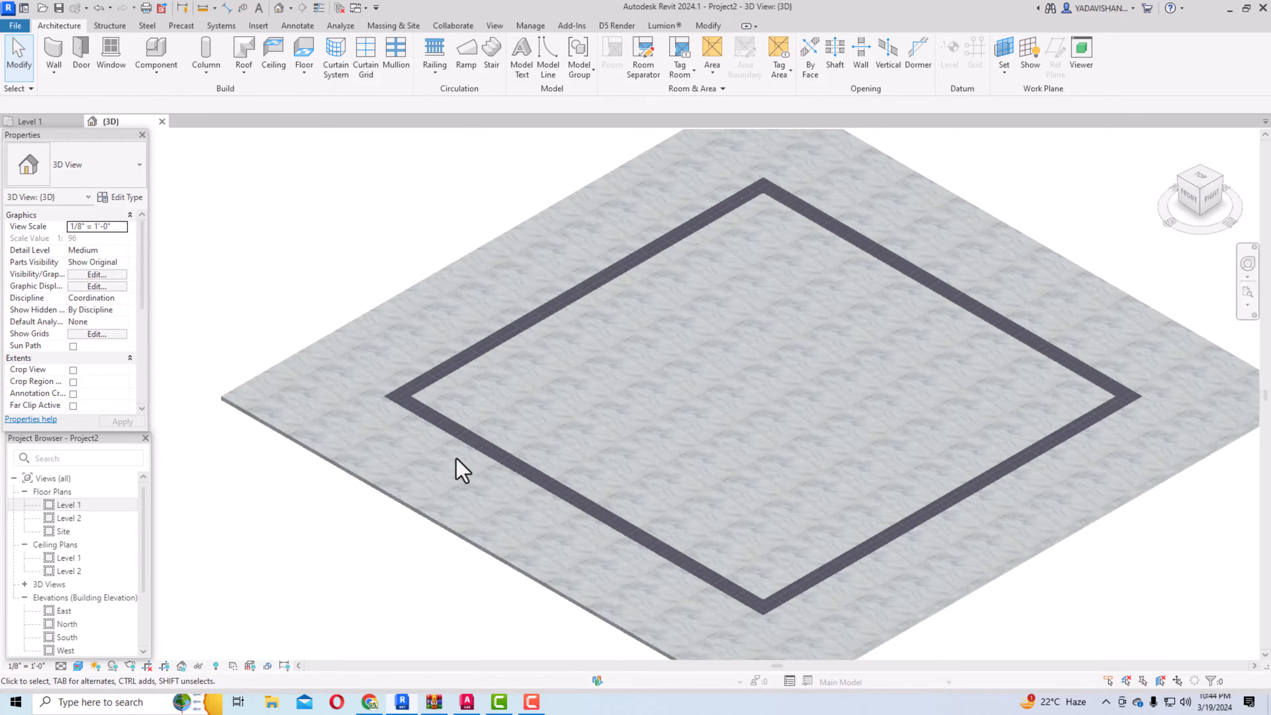
{"action": "scroll", "coordinate": [327, 448], "scroll_direction": "down", "scroll_amount": 2}
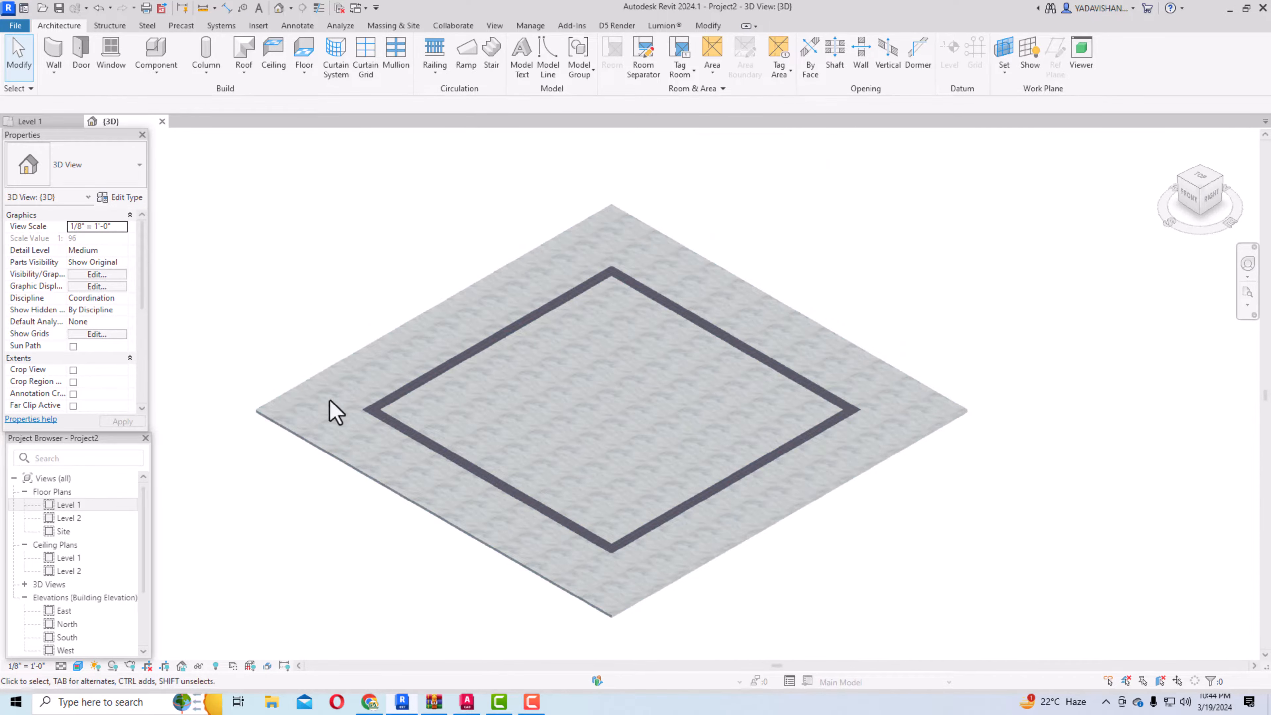
{"action": "double_click", "coordinate": [75, 510]}
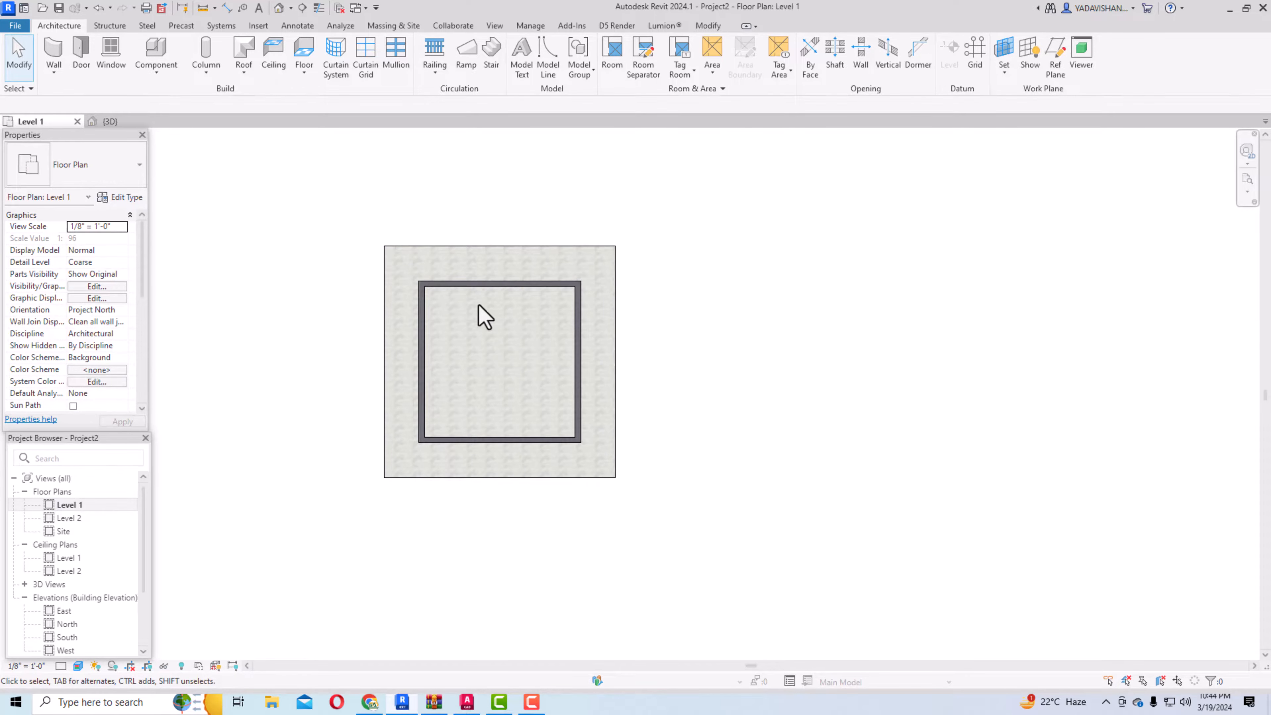
{"action": "scroll", "coordinate": [392, 297], "scroll_direction": "up", "scroll_amount": 2}
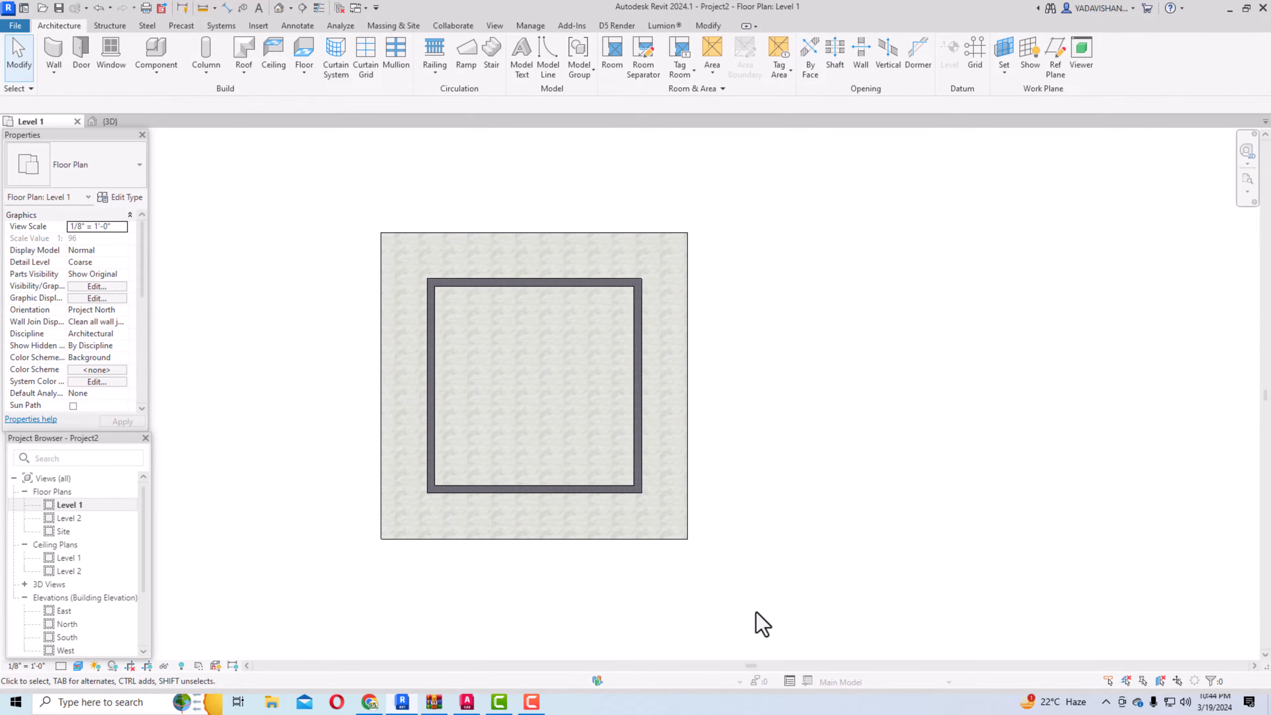
{"action": "left_click", "coordinate": [372, 284]}
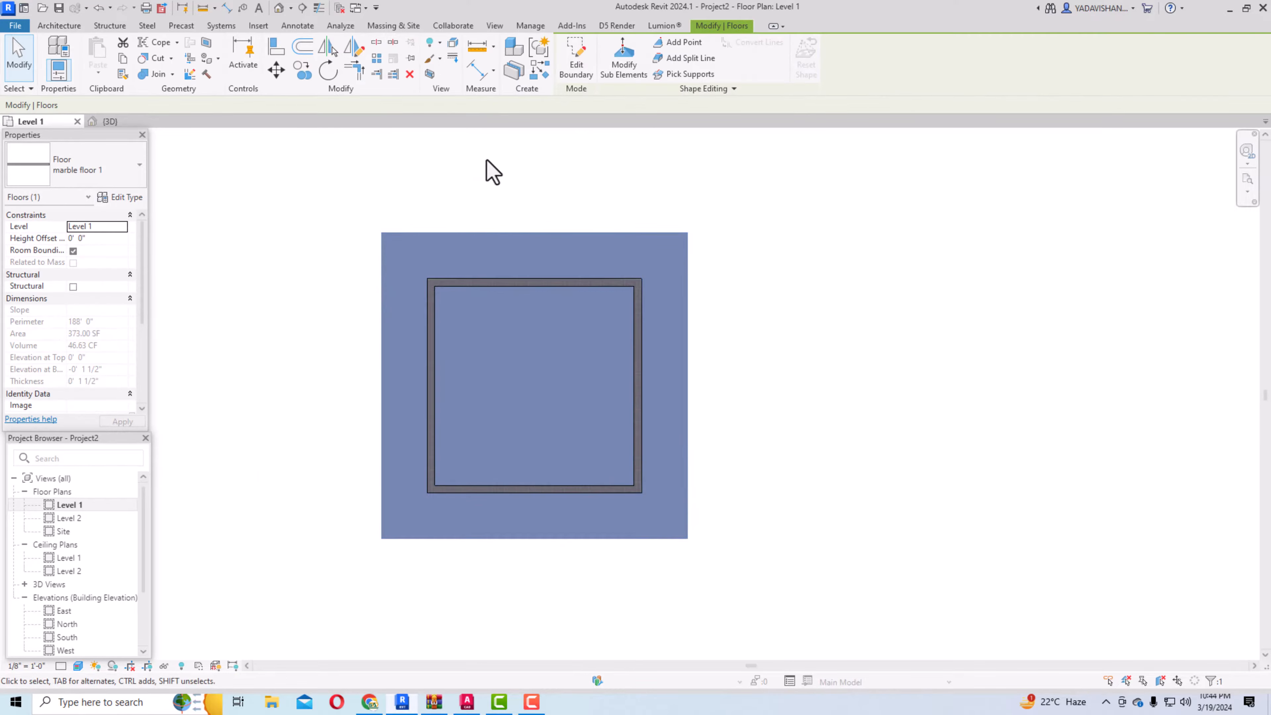
{"action": "left_click", "coordinate": [576, 66]}
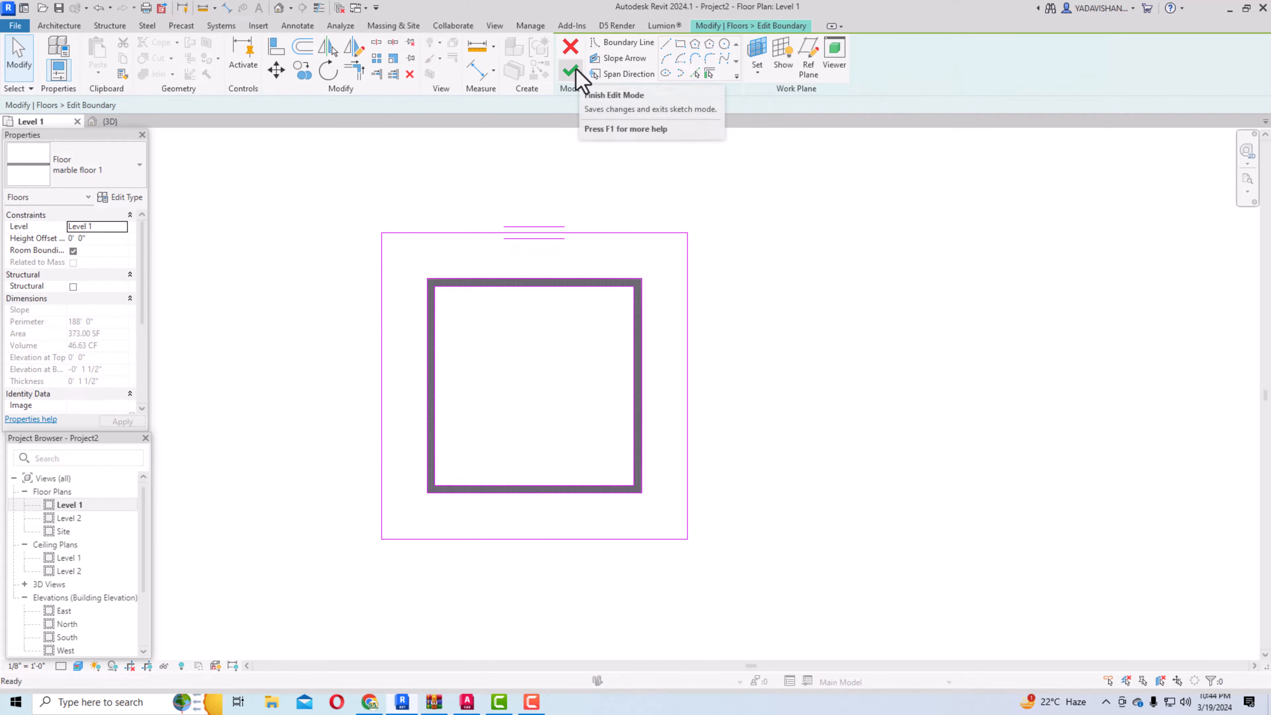
{"action": "scroll", "coordinate": [474, 386], "scroll_direction": "up", "scroll_amount": 1}
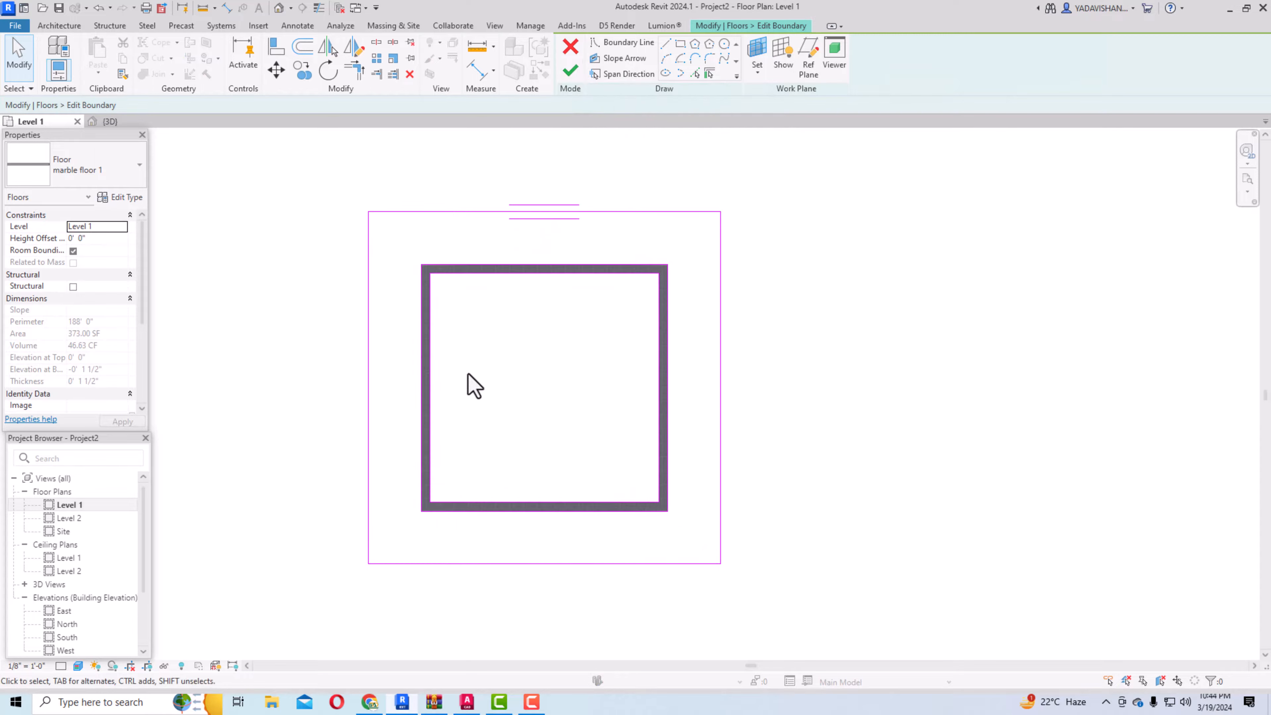
Offset the four inner edges of the border strip 4' inward as copies in the floor sketch.
{"action": "left_click", "coordinate": [303, 47]}
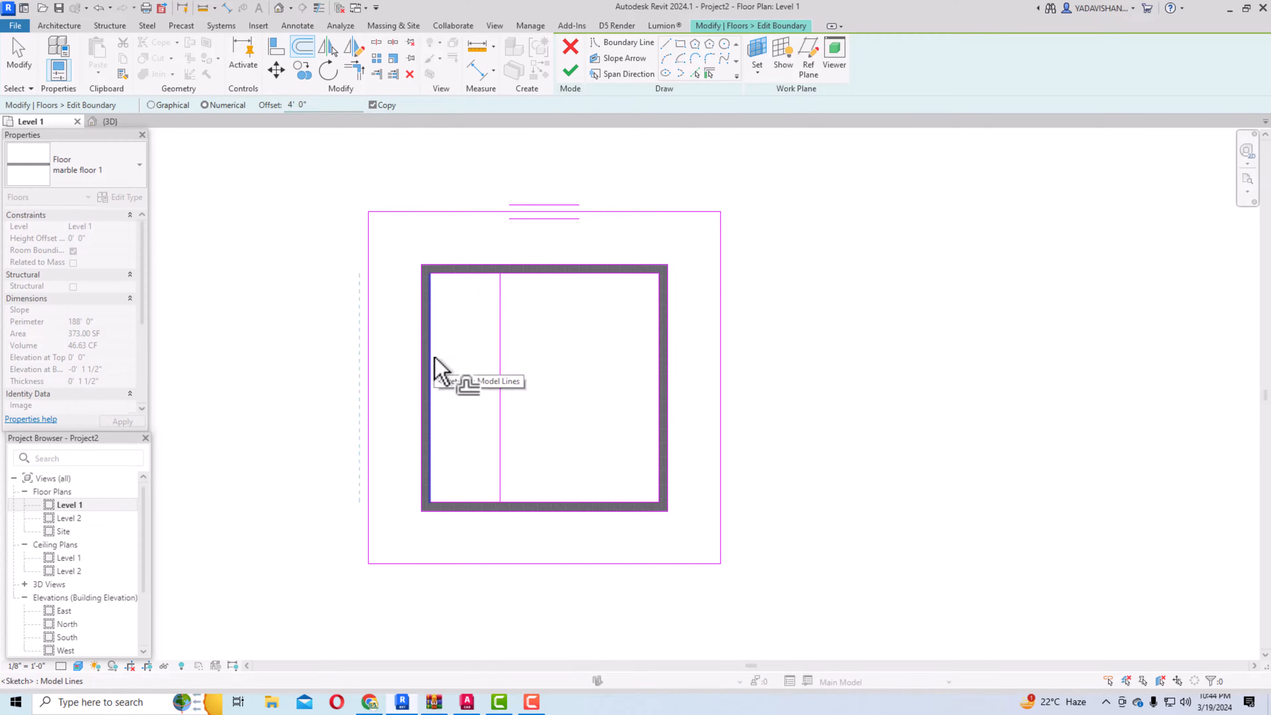
{"action": "left_click", "coordinate": [660, 391]}
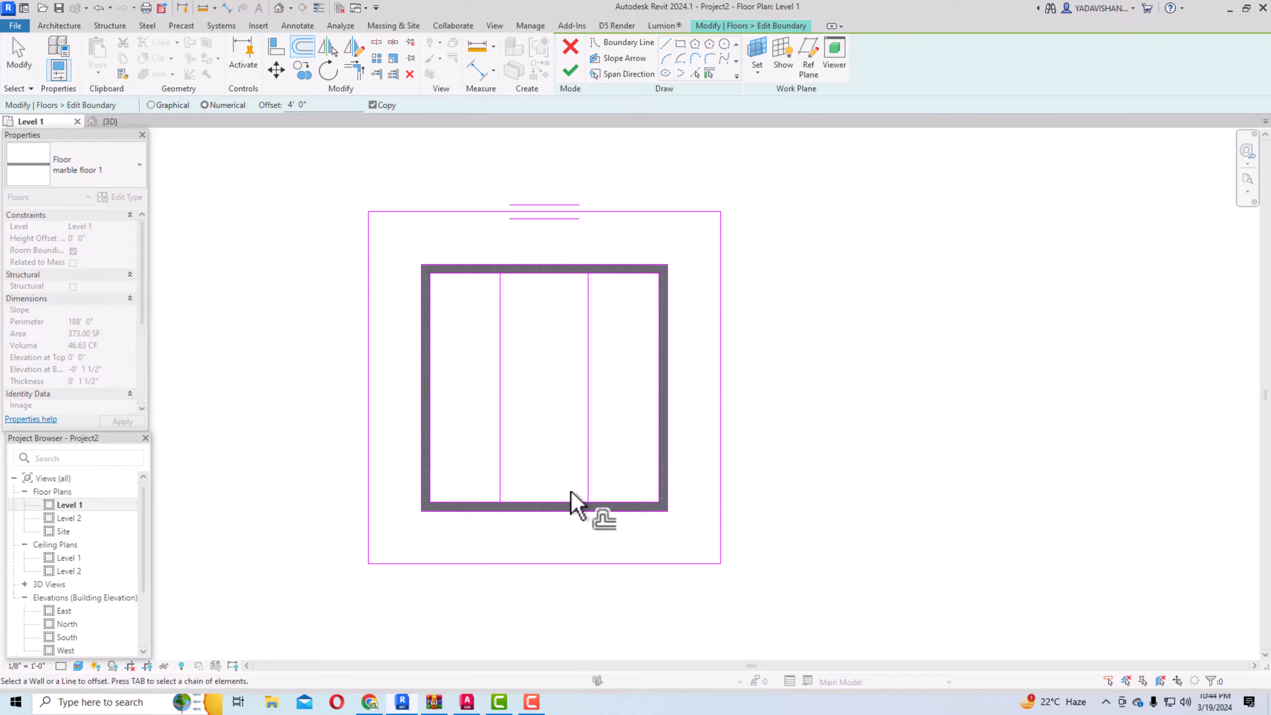
{"action": "left_click", "coordinate": [551, 279]}
{"action": "key", "text": "Escape"}
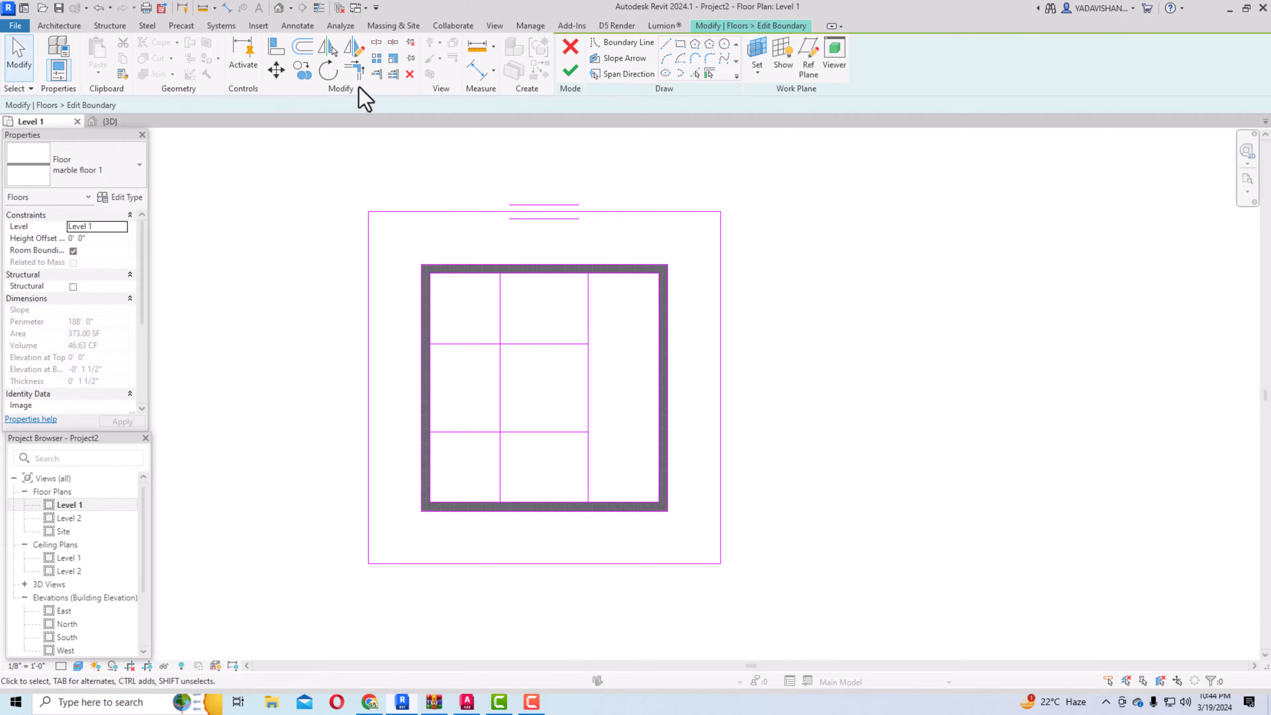
Trim the four offset lines to each other at their corners to form a closed square in the floor's centre.
{"action": "left_click", "coordinate": [358, 78]}
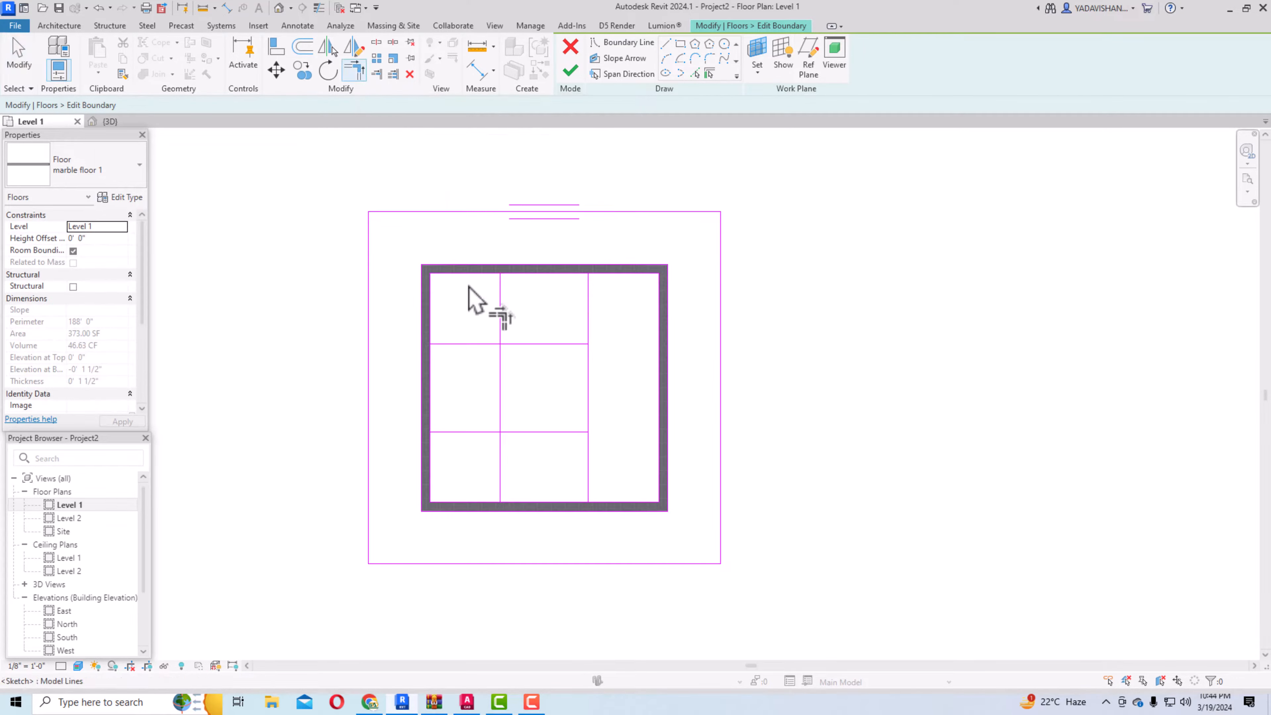
{"action": "left_click", "coordinate": [506, 355]}
{"action": "left_click", "coordinate": [509, 347]}
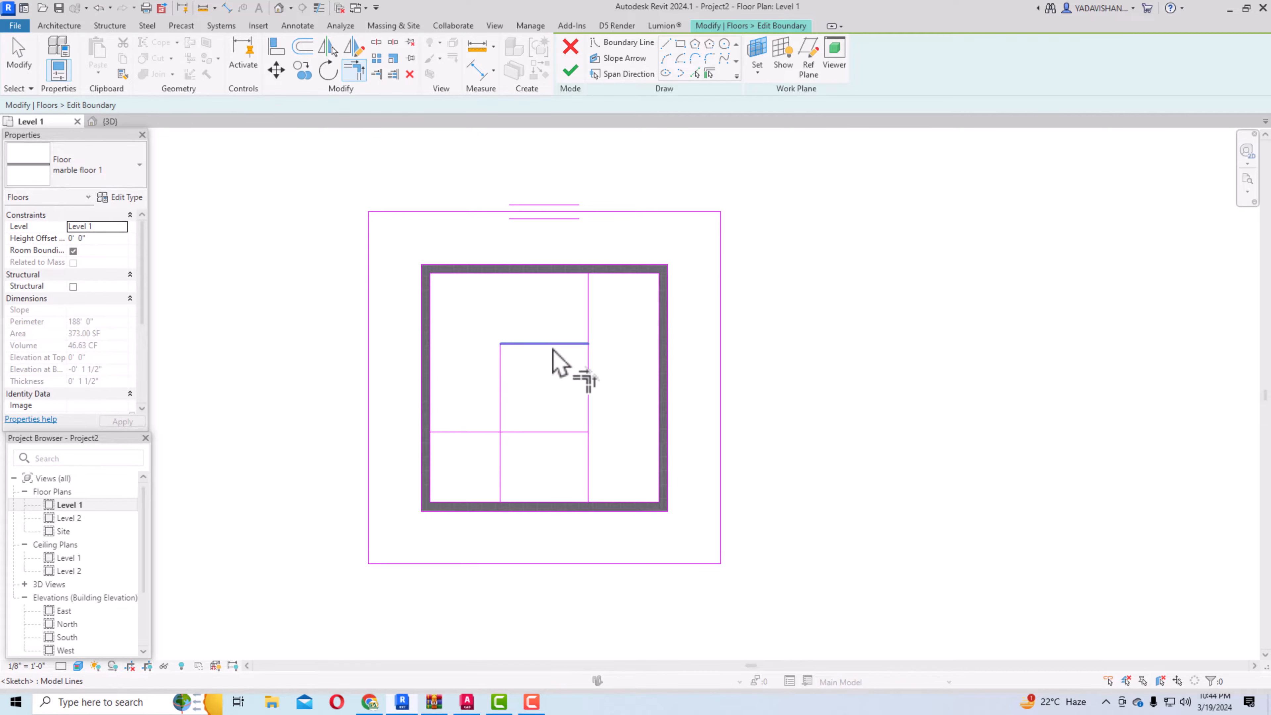
{"action": "left_click", "coordinate": [563, 351]}
{"action": "left_click", "coordinate": [589, 385]}
{"action": "left_click", "coordinate": [581, 432]}
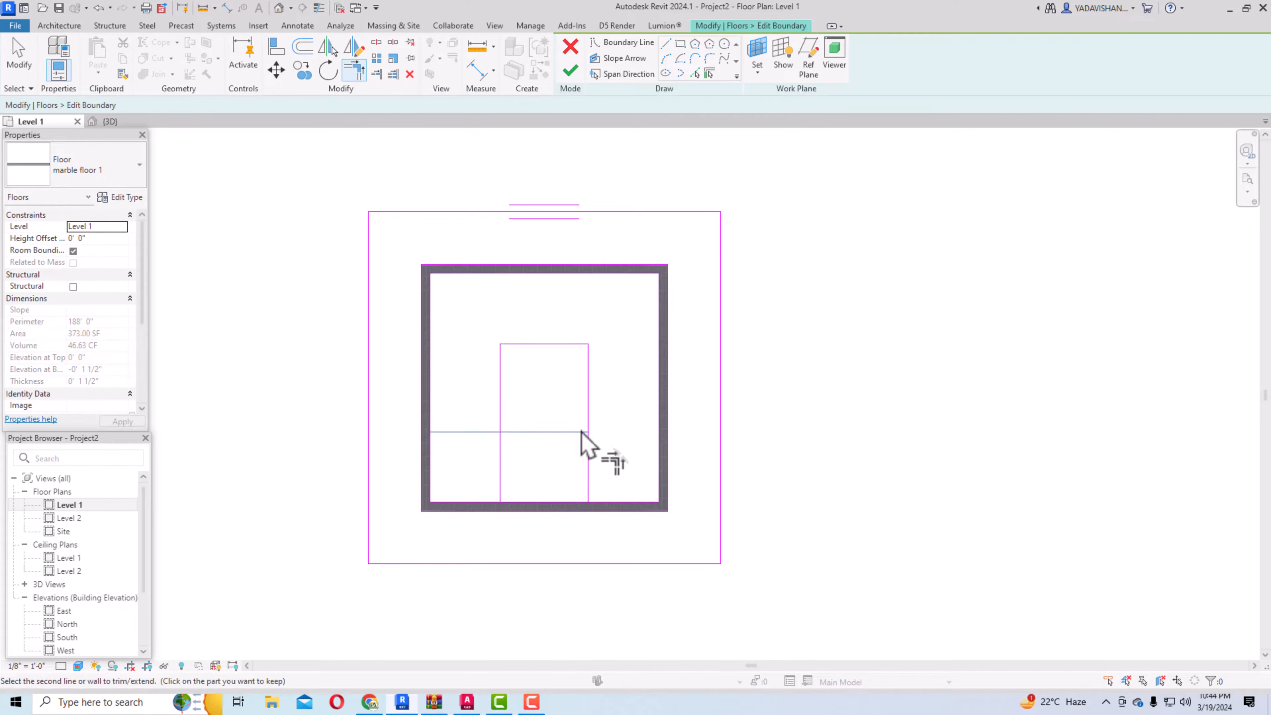
{"action": "left_click", "coordinate": [589, 425]}
{"action": "left_click", "coordinate": [541, 432]}
{"action": "left_click", "coordinate": [501, 420]}
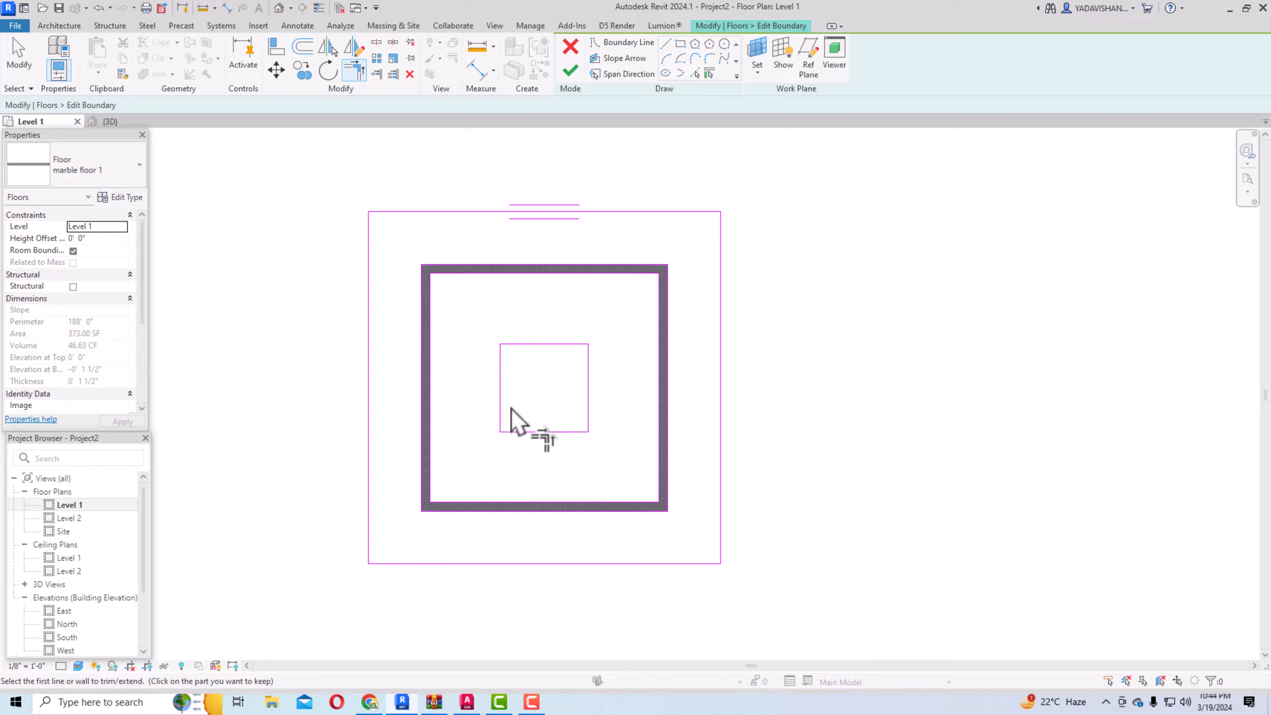
{"action": "key", "text": "Escape"}
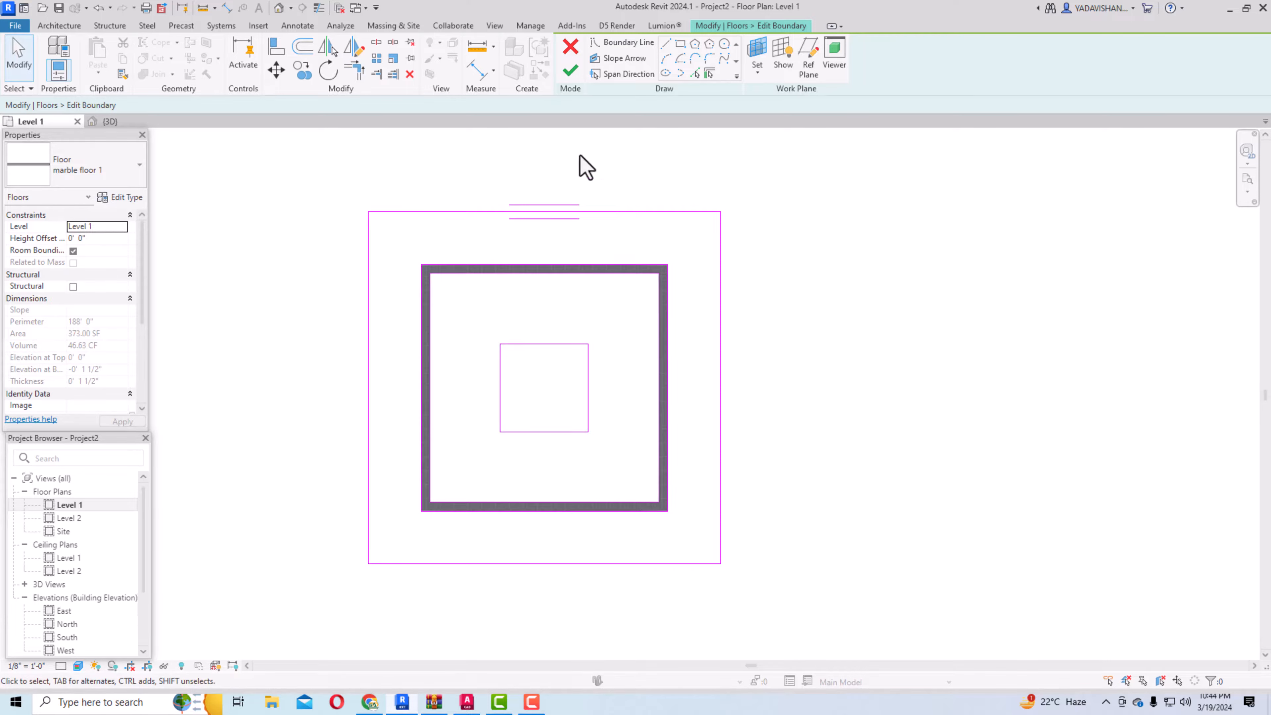
Draw both diagonals of the central square as boundary lines from corner to corner.
{"action": "left_click", "coordinate": [665, 45]}
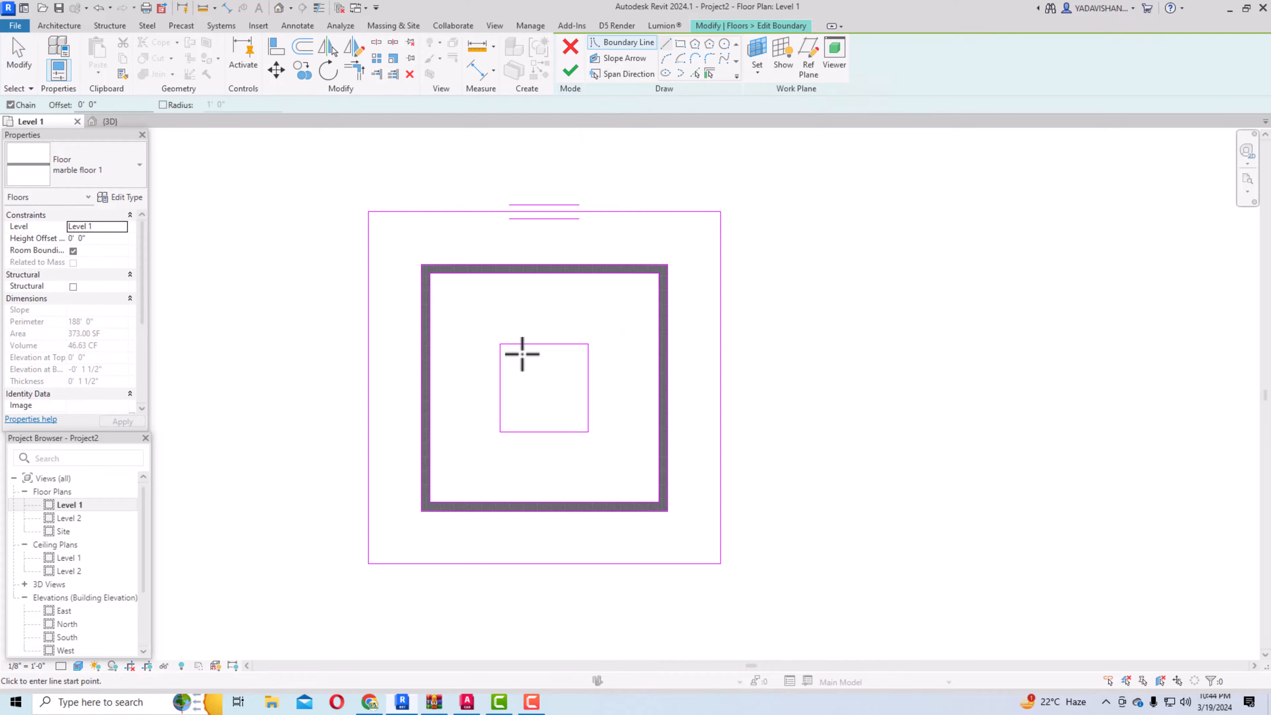
{"action": "left_click", "coordinate": [499, 345]}
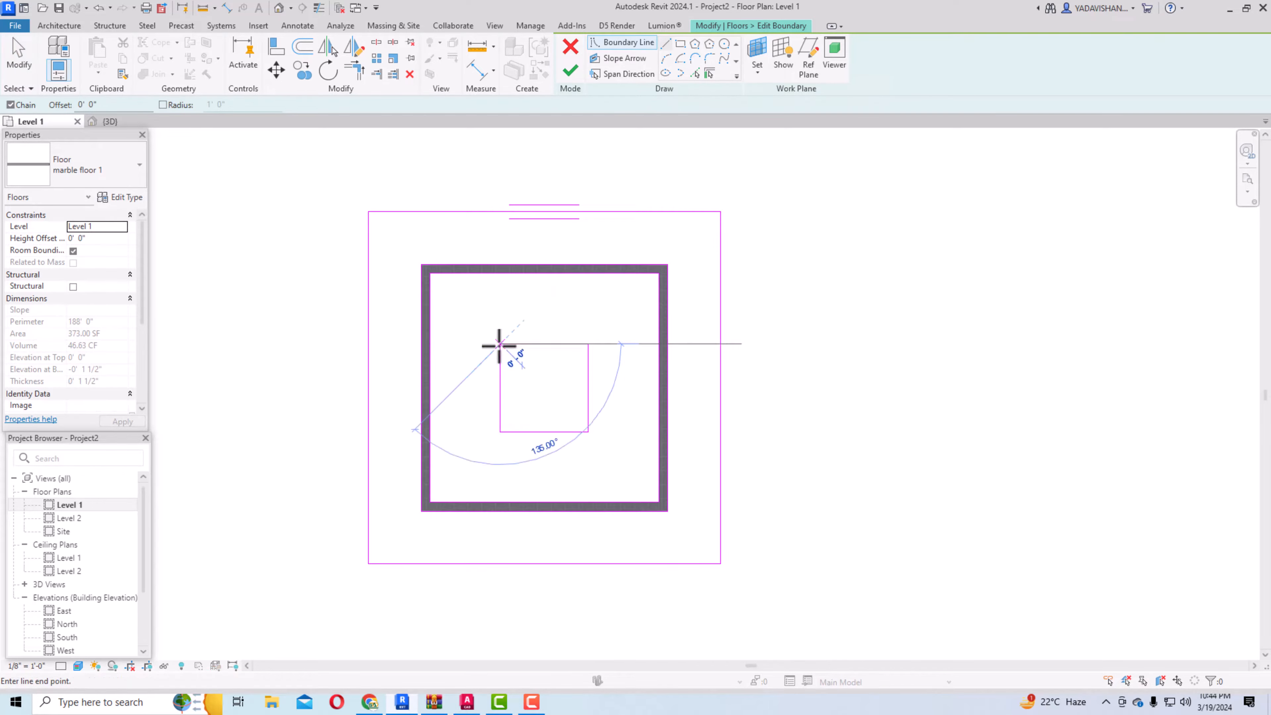
{"action": "left_click", "coordinate": [587, 431]}
{"action": "left_click", "coordinate": [500, 431]}
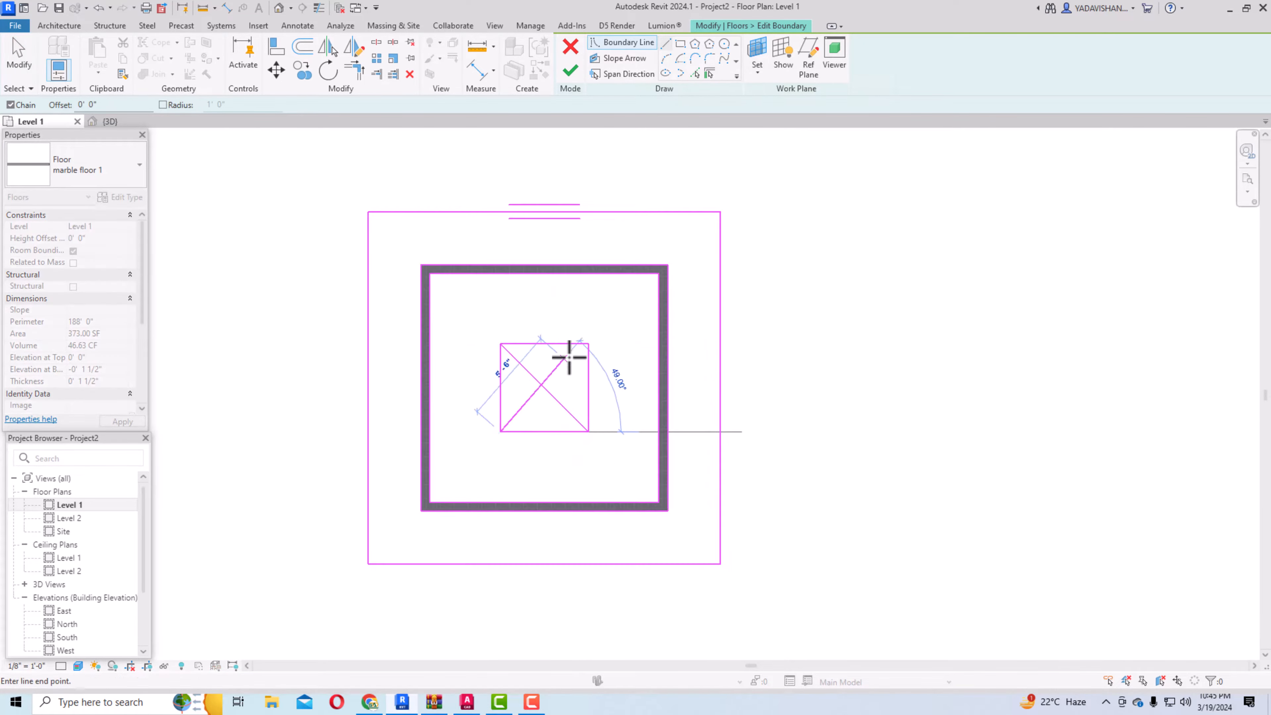
{"action": "left_click", "coordinate": [588, 345]}
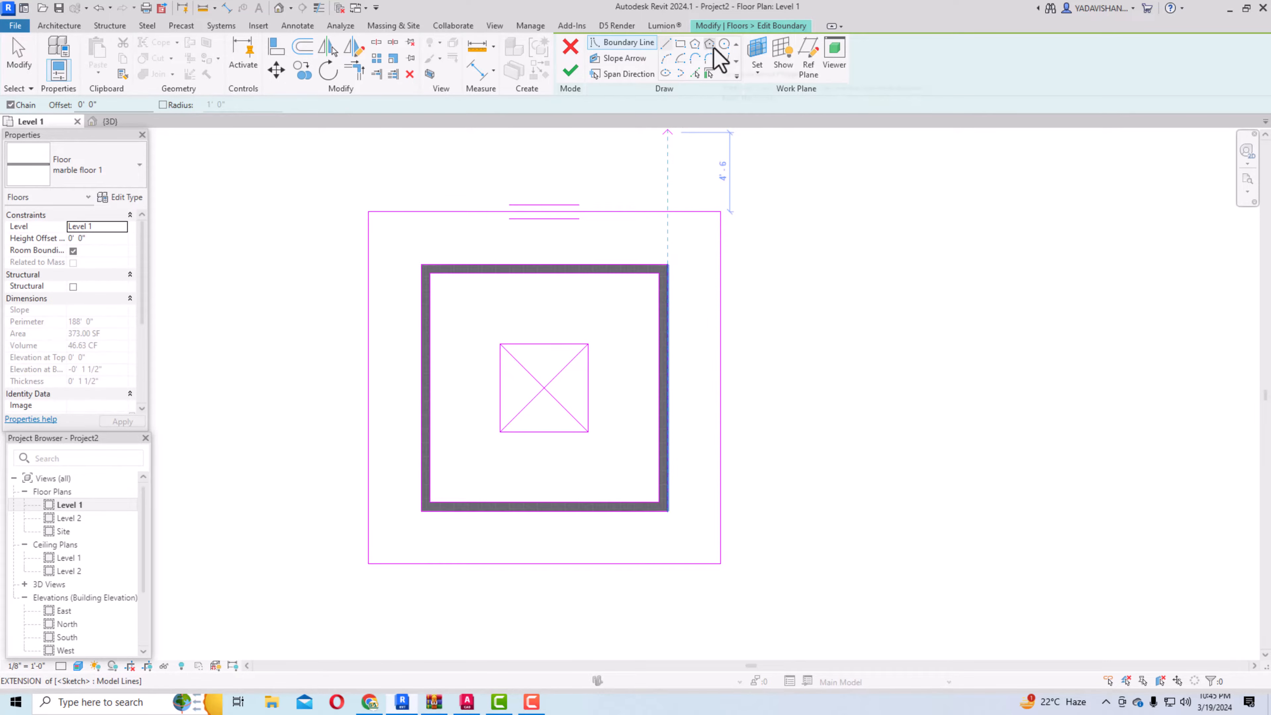
Draw a circle inside the central square, centred on the intersection of the diagonals.
{"action": "left_click", "coordinate": [725, 44]}
{"action": "left_click", "coordinate": [545, 388]}
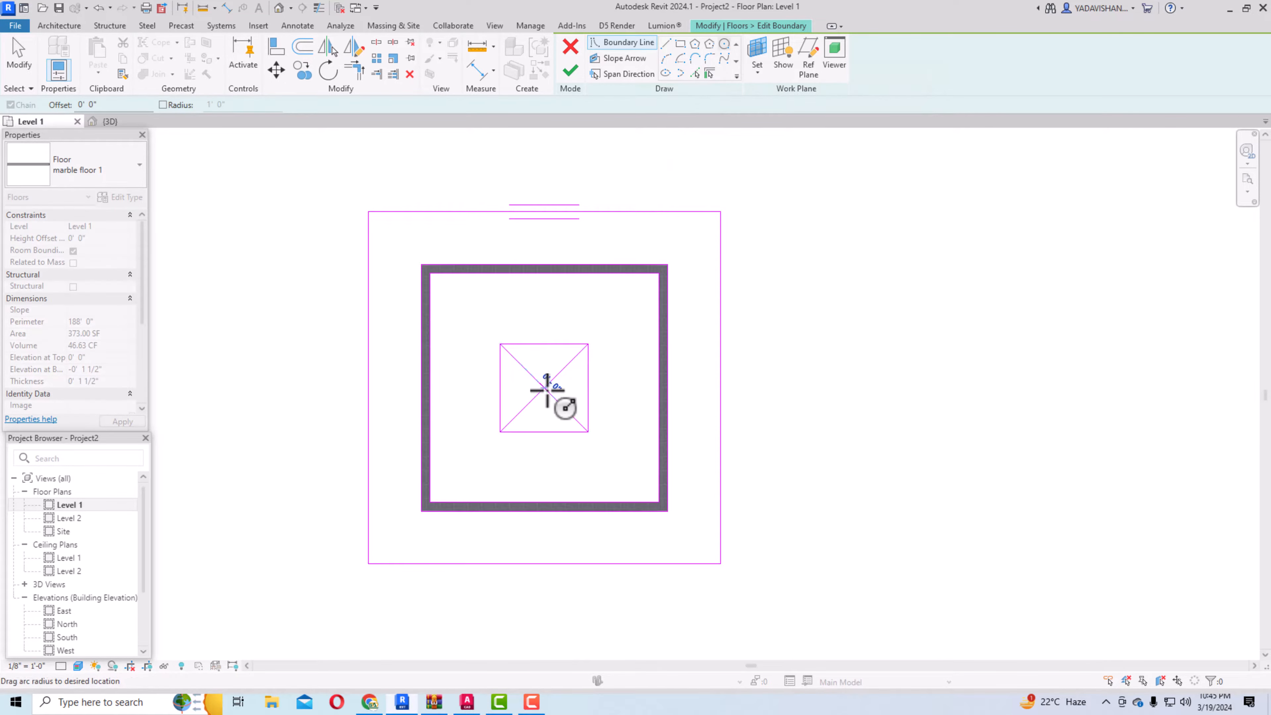
{"action": "scroll", "coordinate": [545, 385], "scroll_direction": "up", "scroll_amount": 2}
{"action": "scroll", "coordinate": [532, 363], "scroll_direction": "up", "scroll_amount": 1}
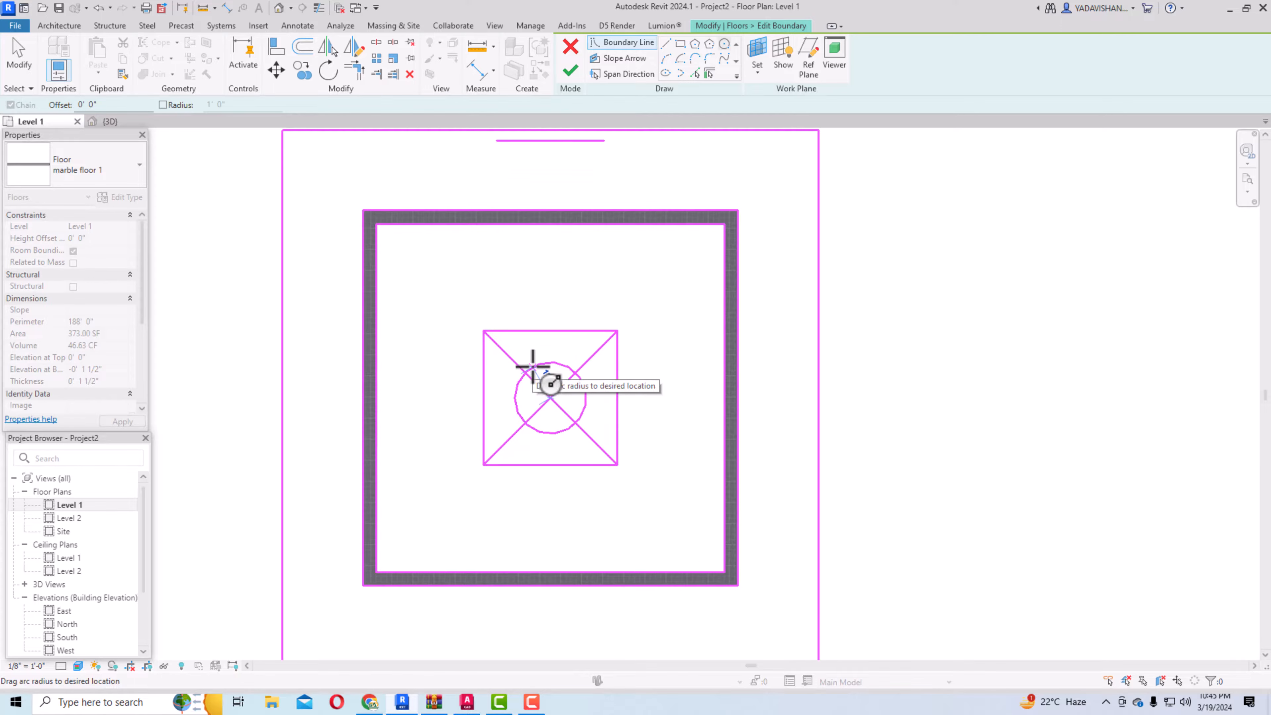
{"action": "left_click", "coordinate": [533, 366]}
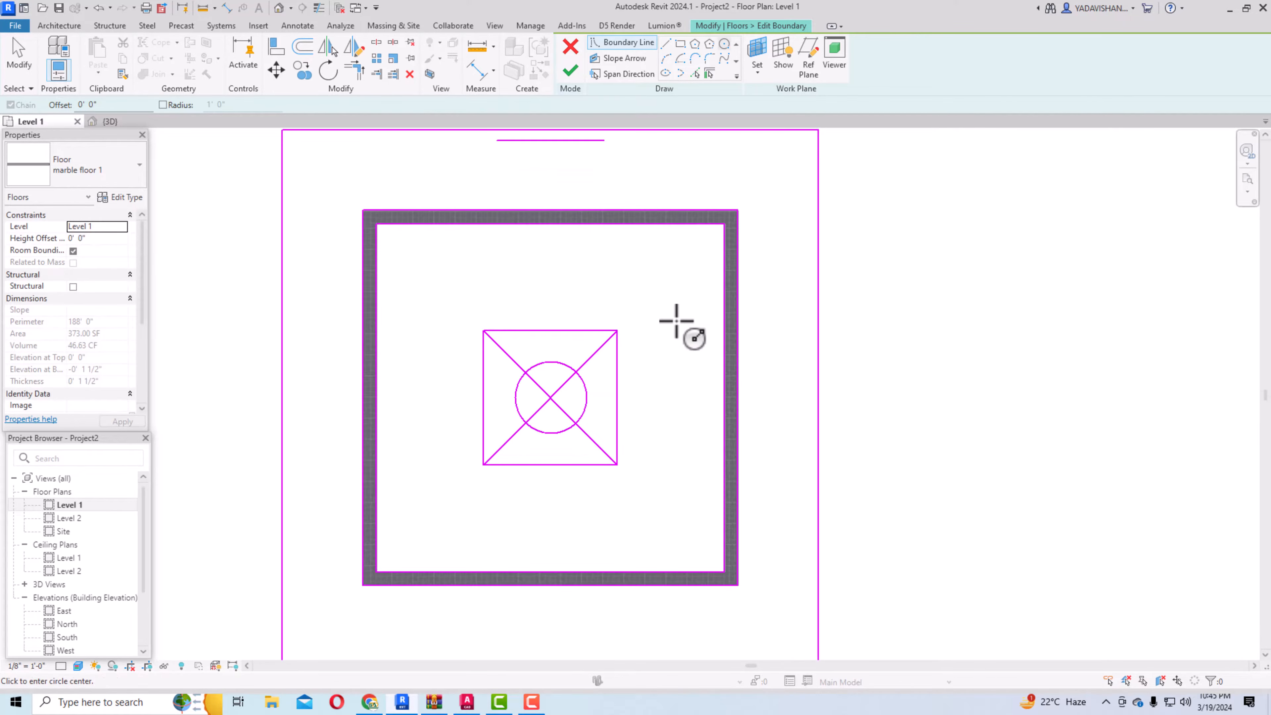
{"action": "key", "text": "Escape"}
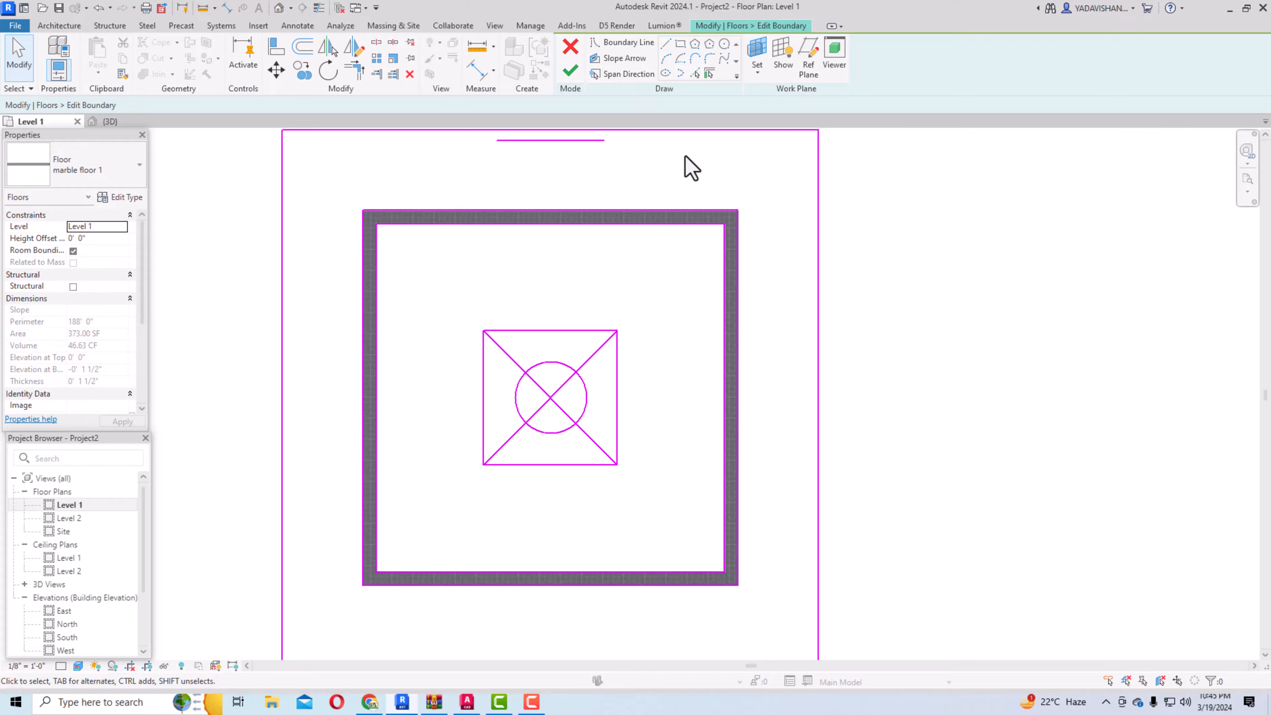
Draw two boundary lines from the circle to the square's upper-right corner, one on each side of the diagonal.
{"action": "left_click", "coordinate": [666, 44]}
{"action": "scroll", "coordinate": [595, 356], "scroll_direction": "up", "scroll_amount": 2}
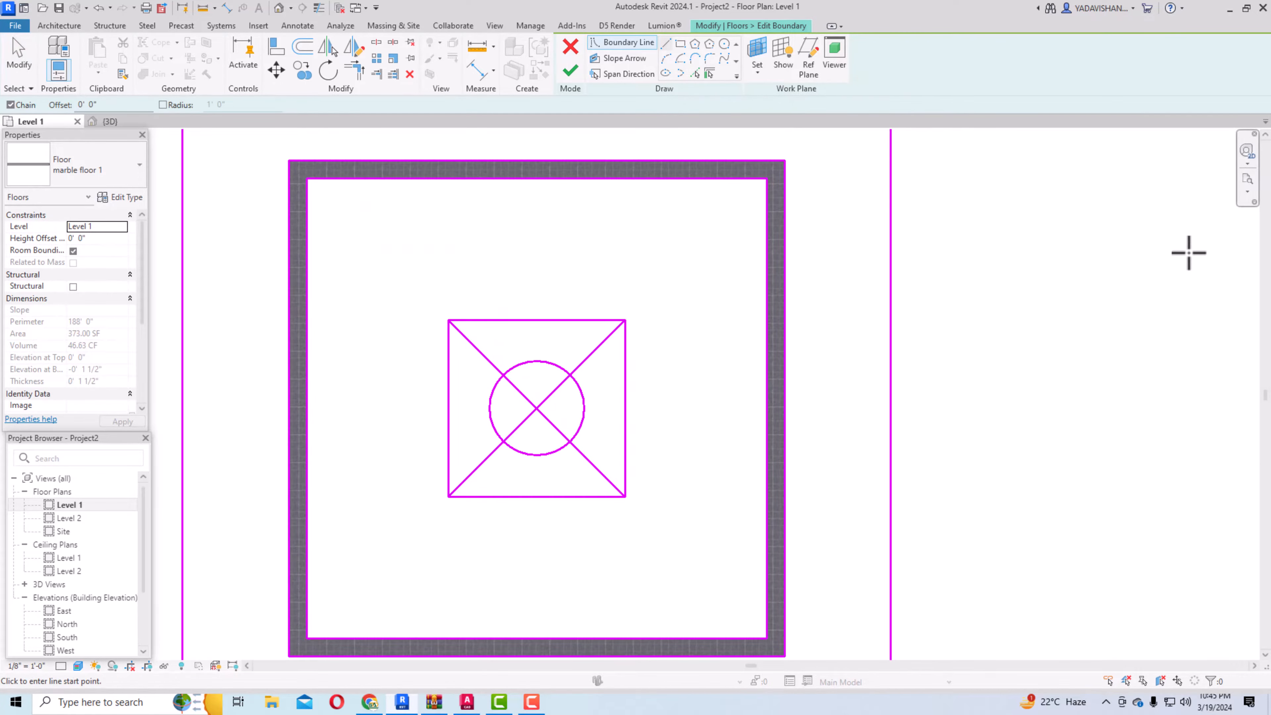
{"action": "left_click", "coordinate": [552, 359]}
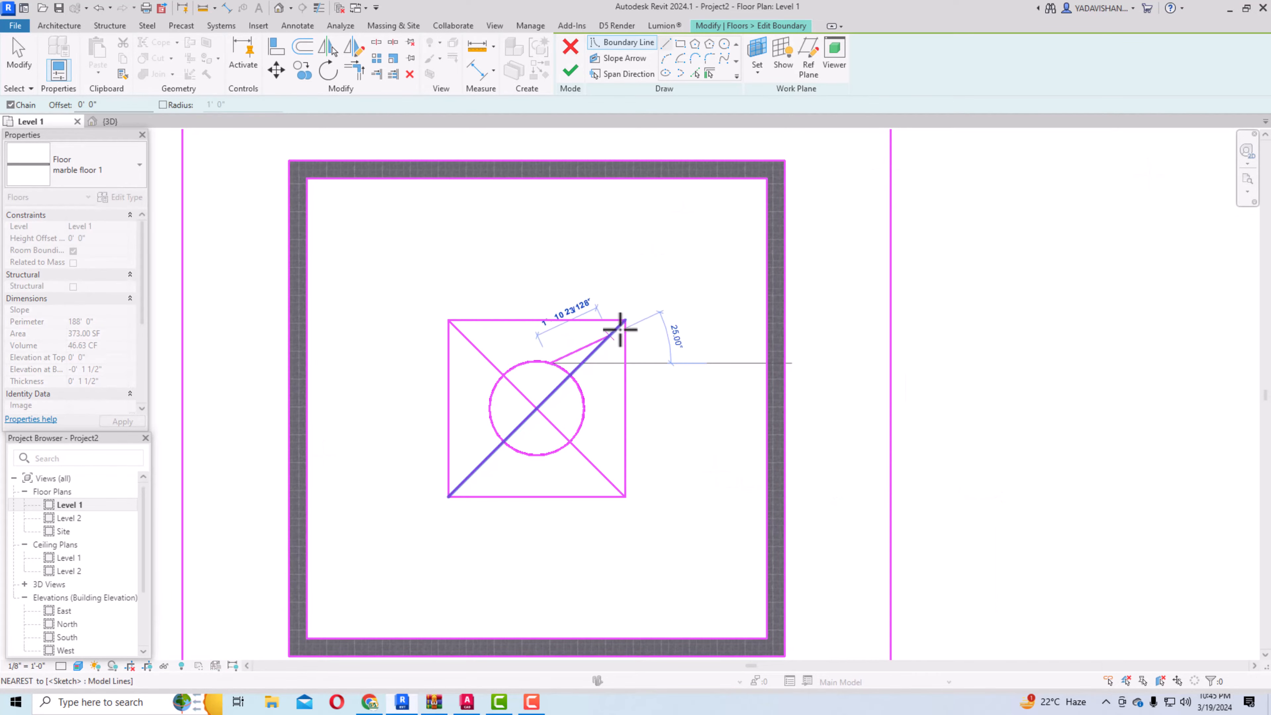
{"action": "left_click", "coordinate": [626, 319]}
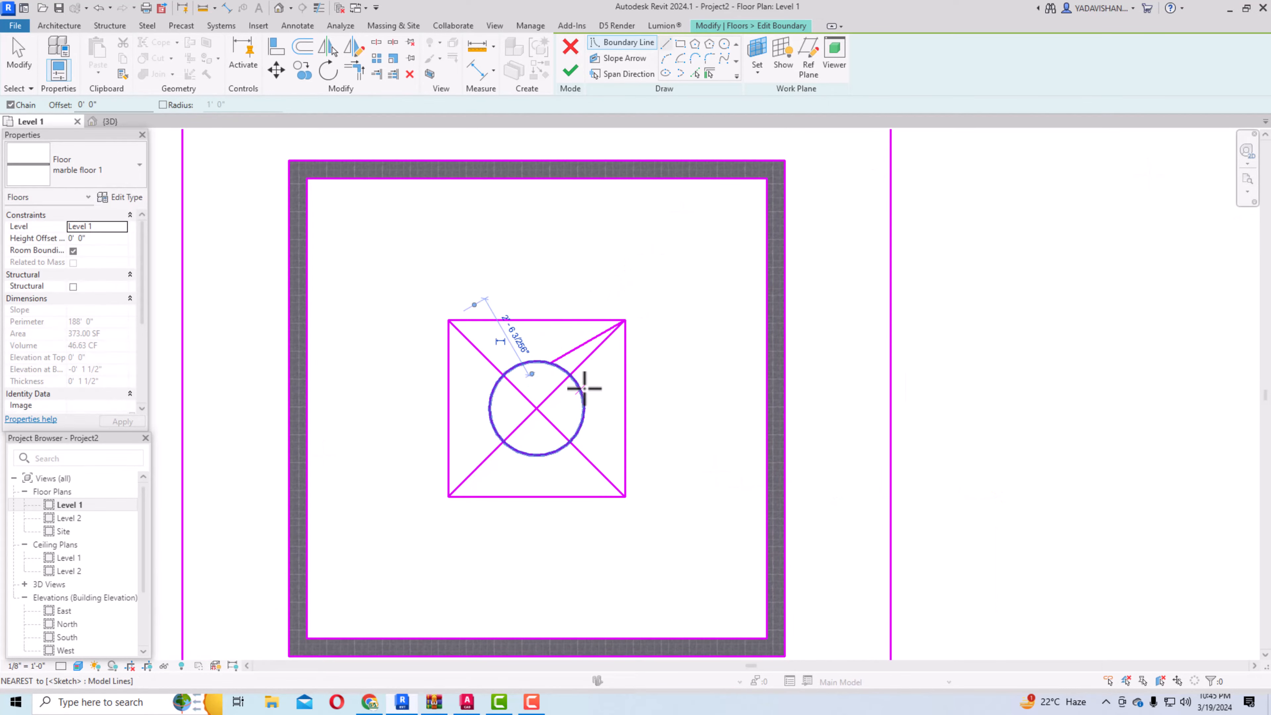
{"action": "left_click", "coordinate": [581, 389]}
{"action": "left_click", "coordinate": [626, 320]}
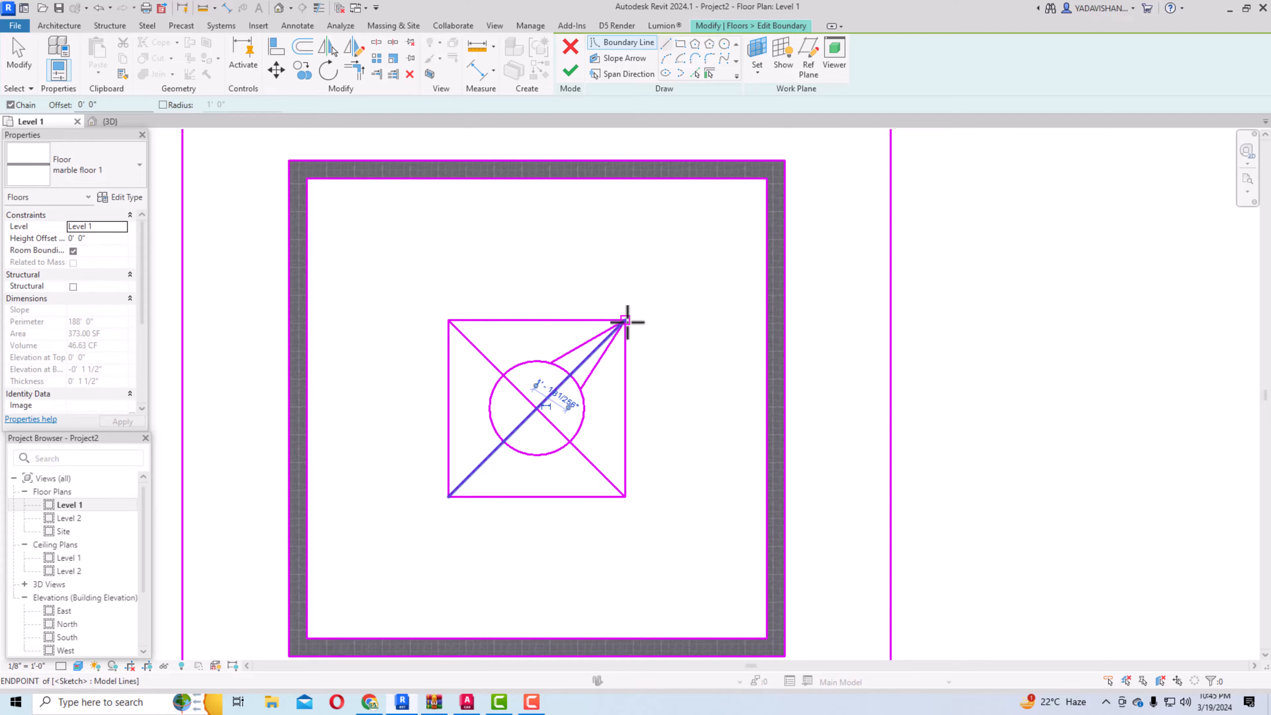
{"action": "key", "text": "Escape"}
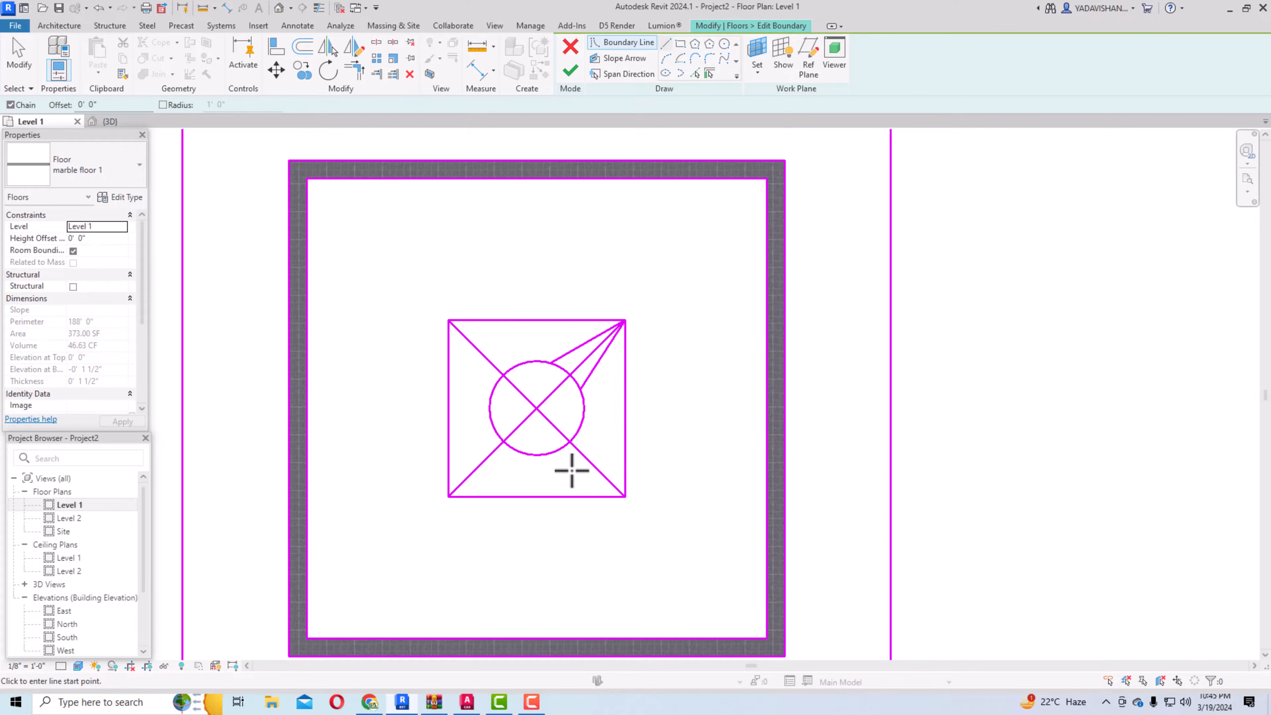
Draw two boundary lines joining the circle and the square's upper-left corner, one on each side of the diagonal.
{"action": "left_click", "coordinate": [491, 397]}
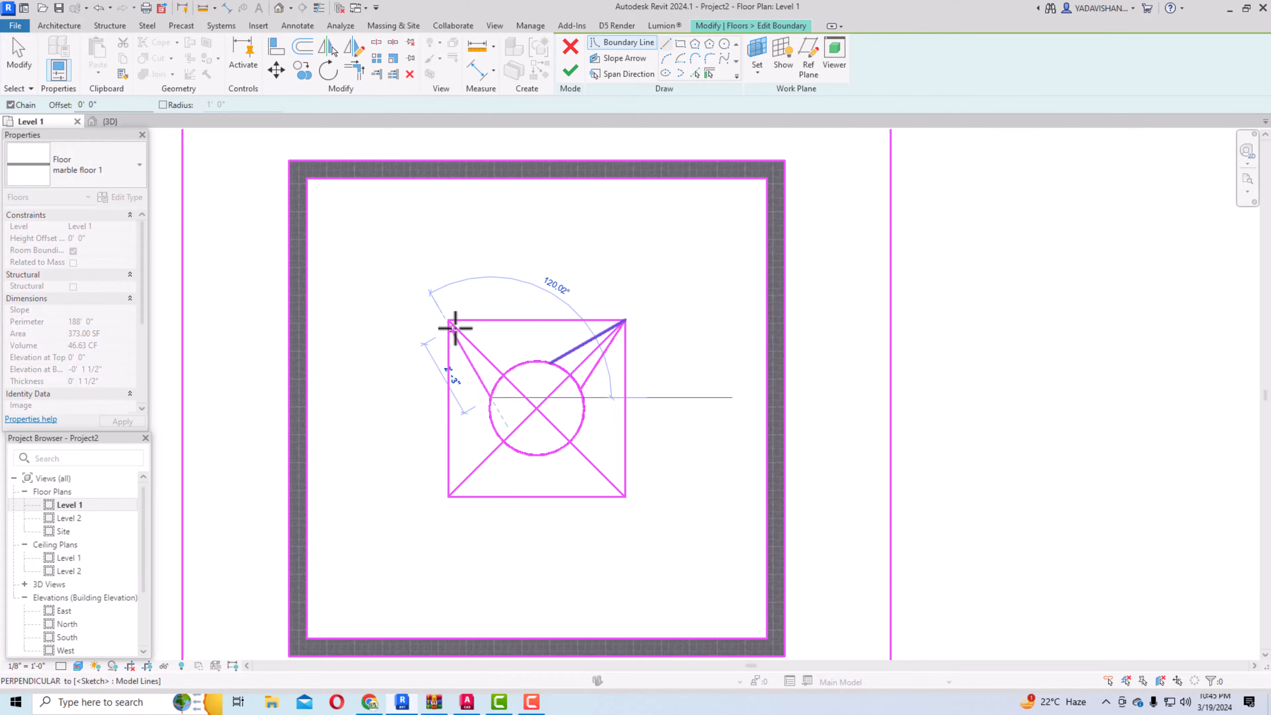
{"action": "scroll", "coordinate": [449, 321], "scroll_direction": "up", "scroll_amount": 4}
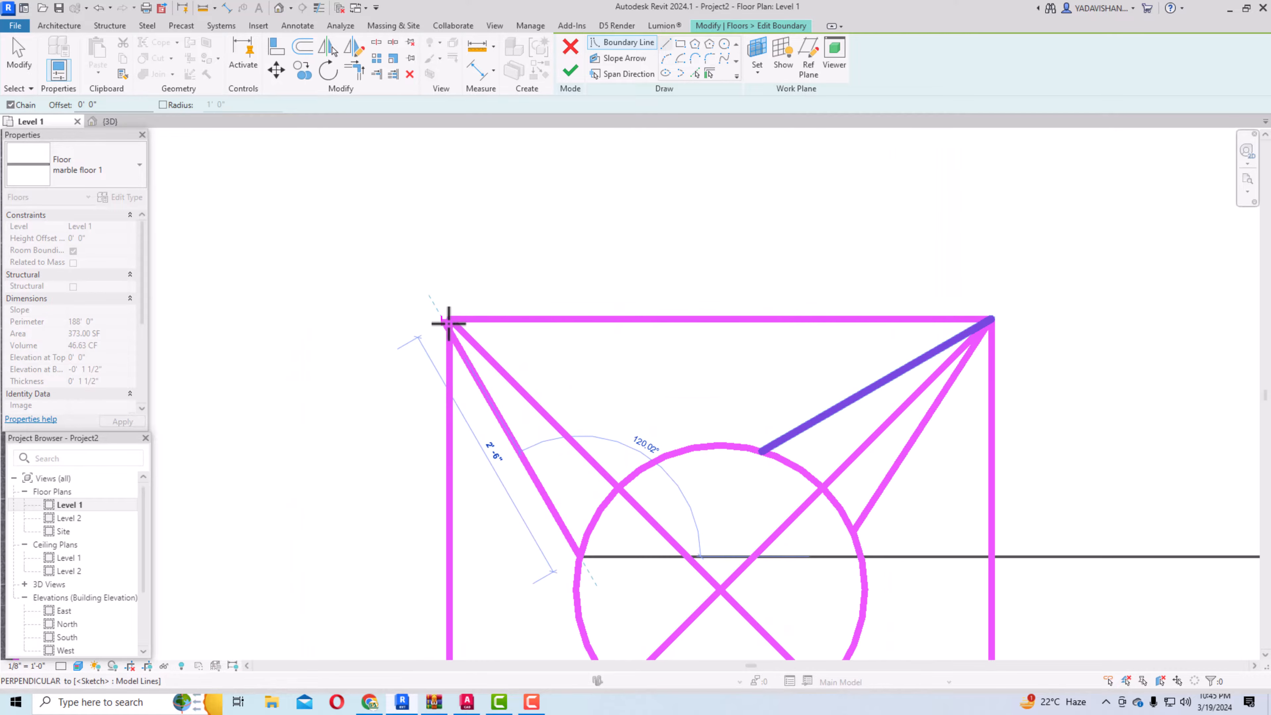
{"action": "left_click", "coordinate": [456, 325]}
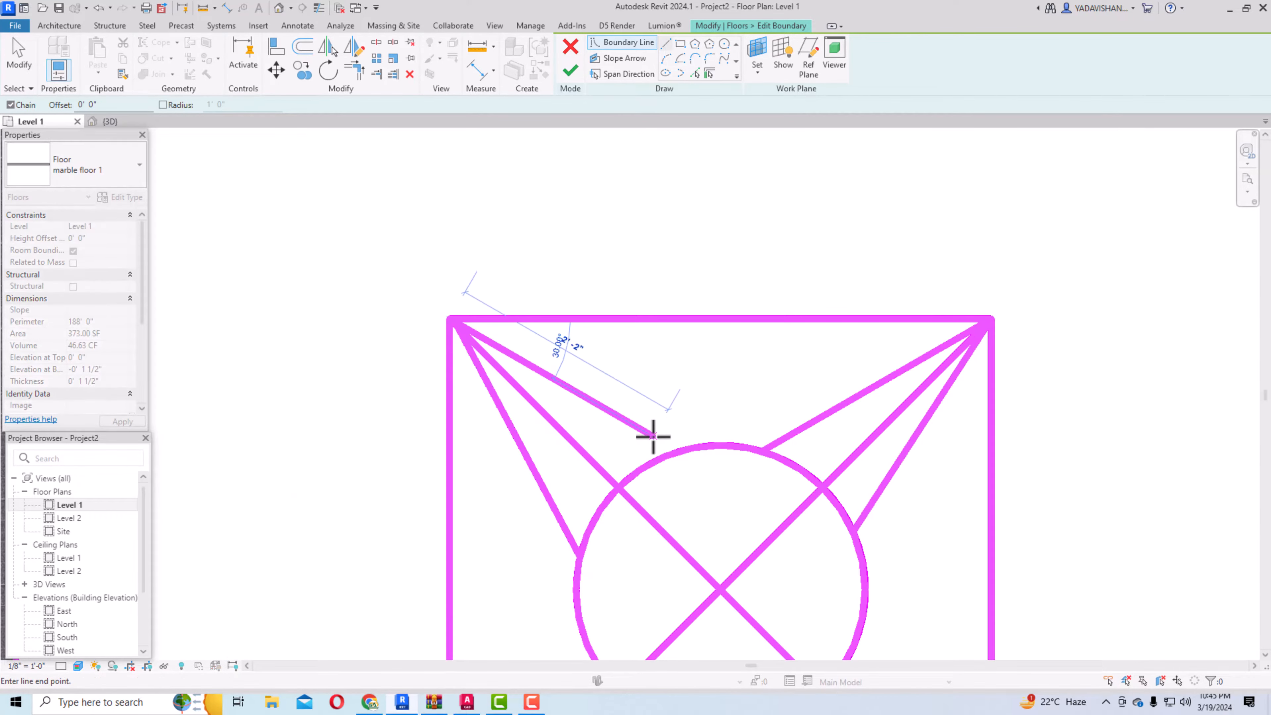
{"action": "left_click", "coordinate": [675, 450]}
{"action": "key", "text": "Escape"}
Draw two boundary lines between the circle and the square's lower-left corner, one on each side of the diagonal.
{"action": "scroll", "coordinate": [502, 276], "scroll_direction": "down", "scroll_amount": 4}
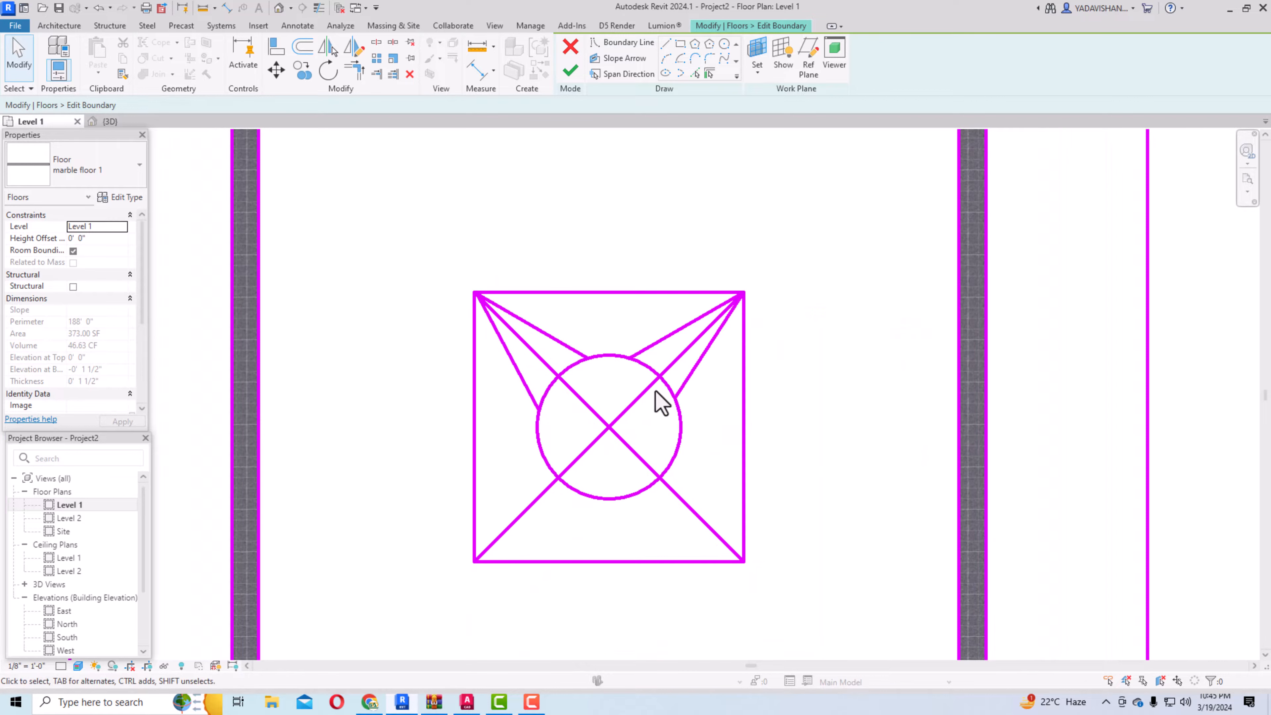
{"action": "scroll", "coordinate": [573, 308], "scroll_direction": "down", "scroll_amount": 2}
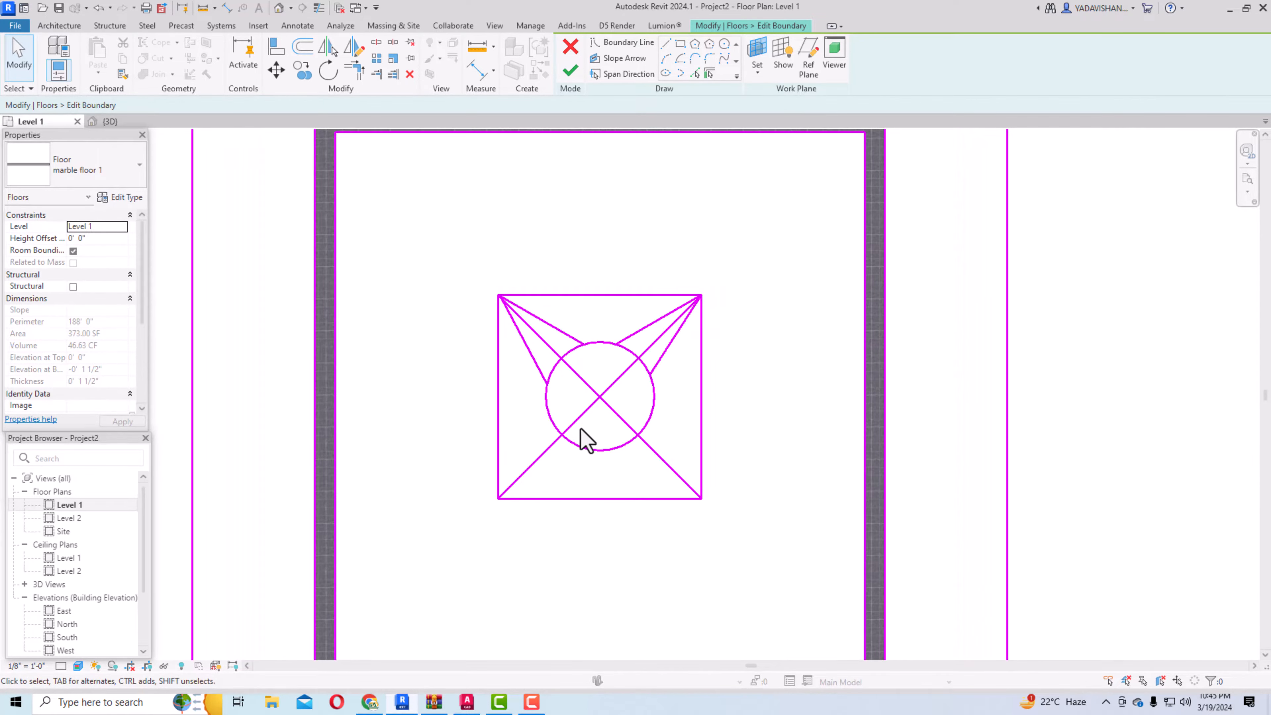
{"action": "left_click", "coordinate": [666, 44]}
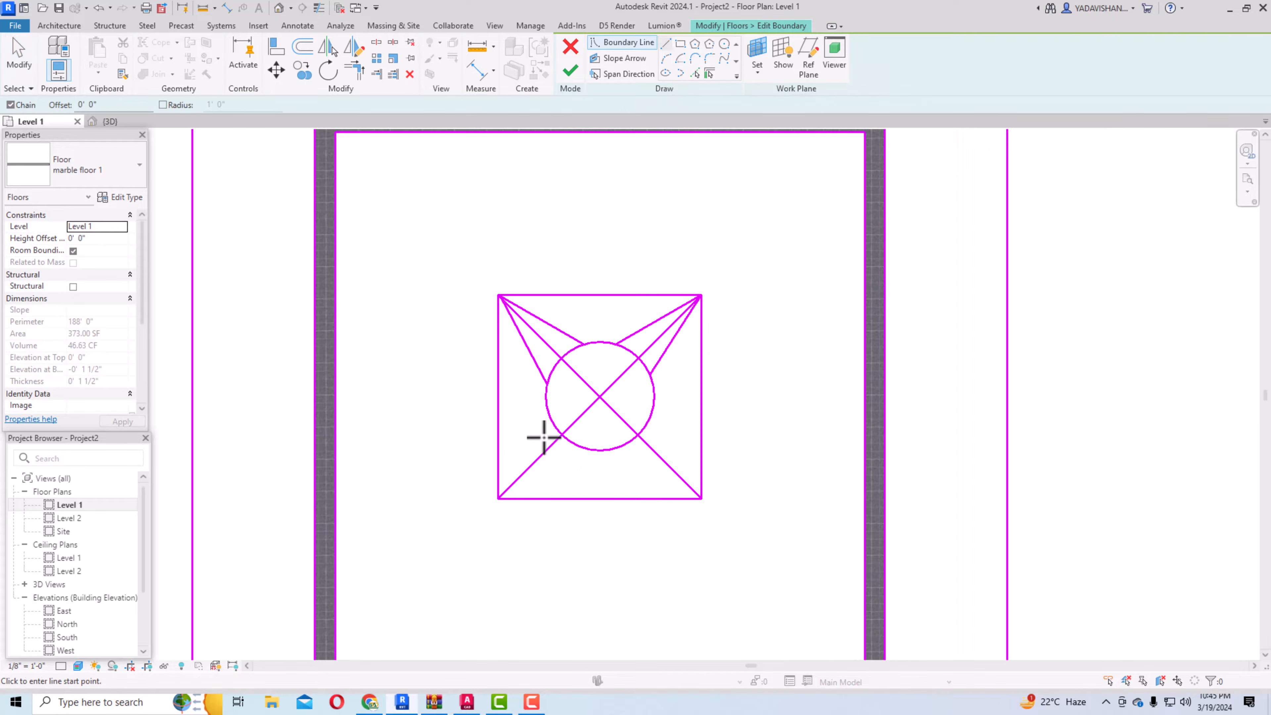
{"action": "left_click", "coordinate": [549, 414]}
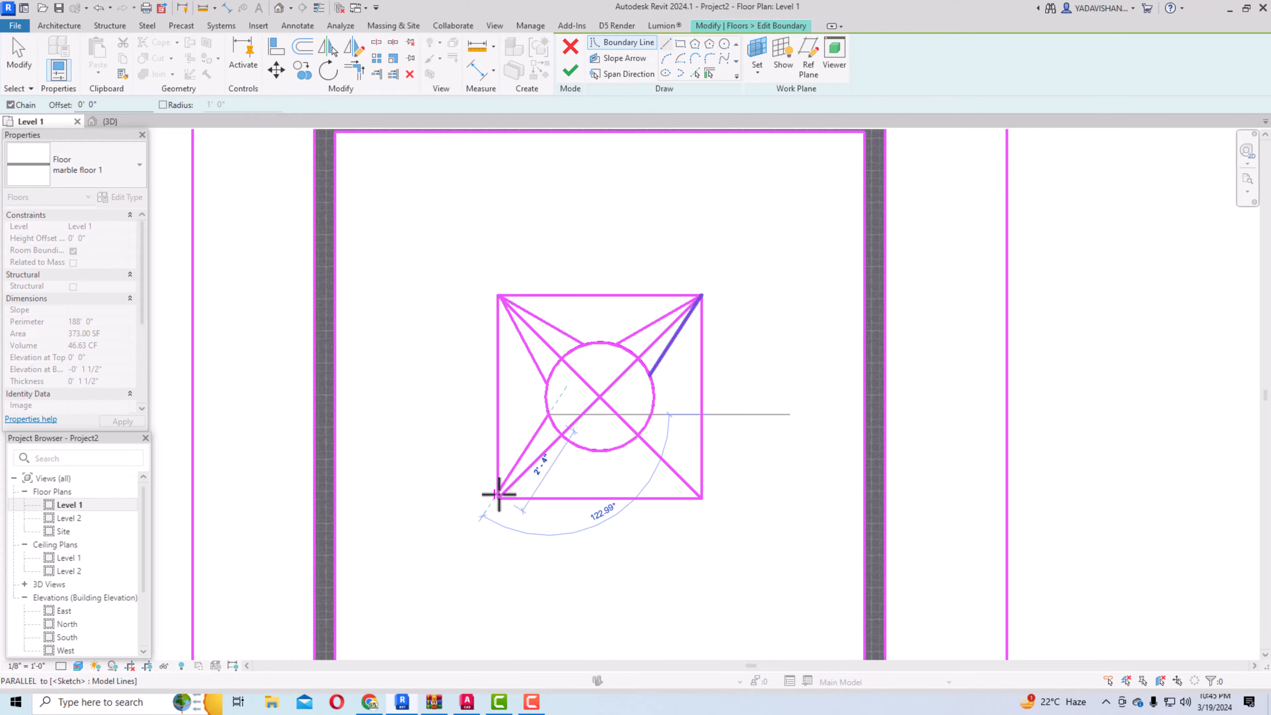
{"action": "scroll", "coordinate": [499, 494], "scroll_direction": "up", "scroll_amount": 5}
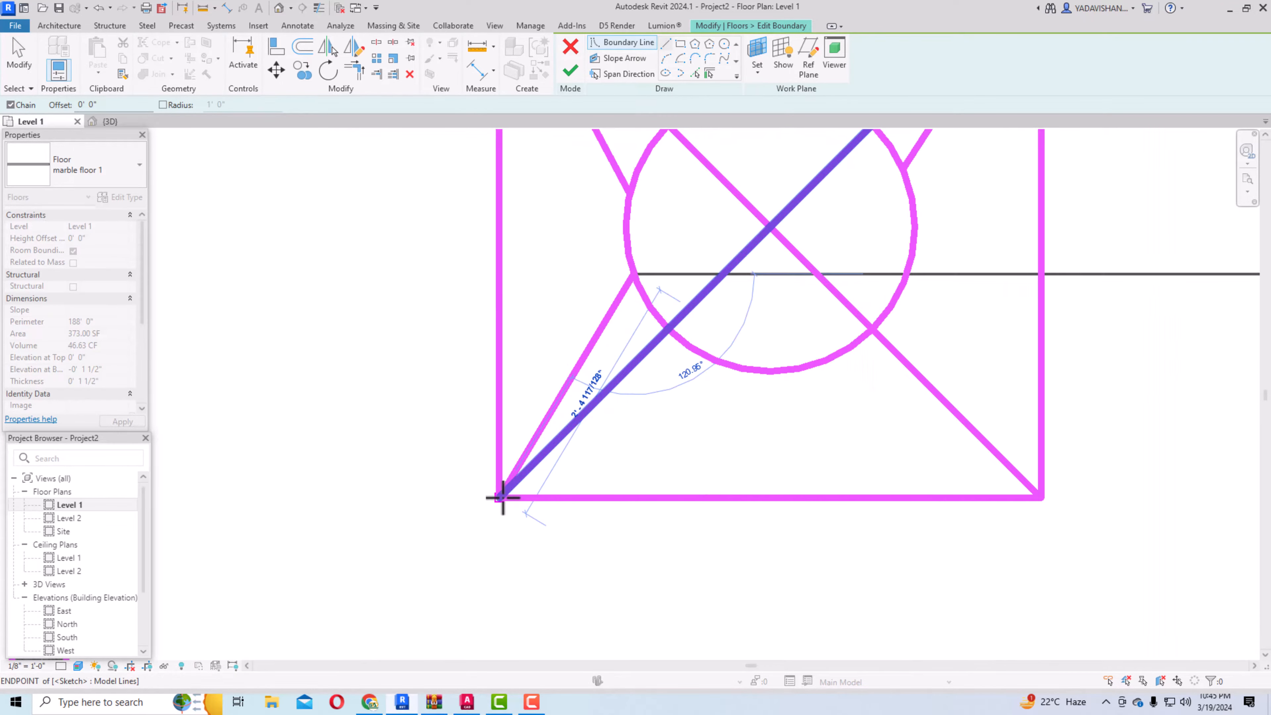
{"action": "left_click", "coordinate": [503, 497]}
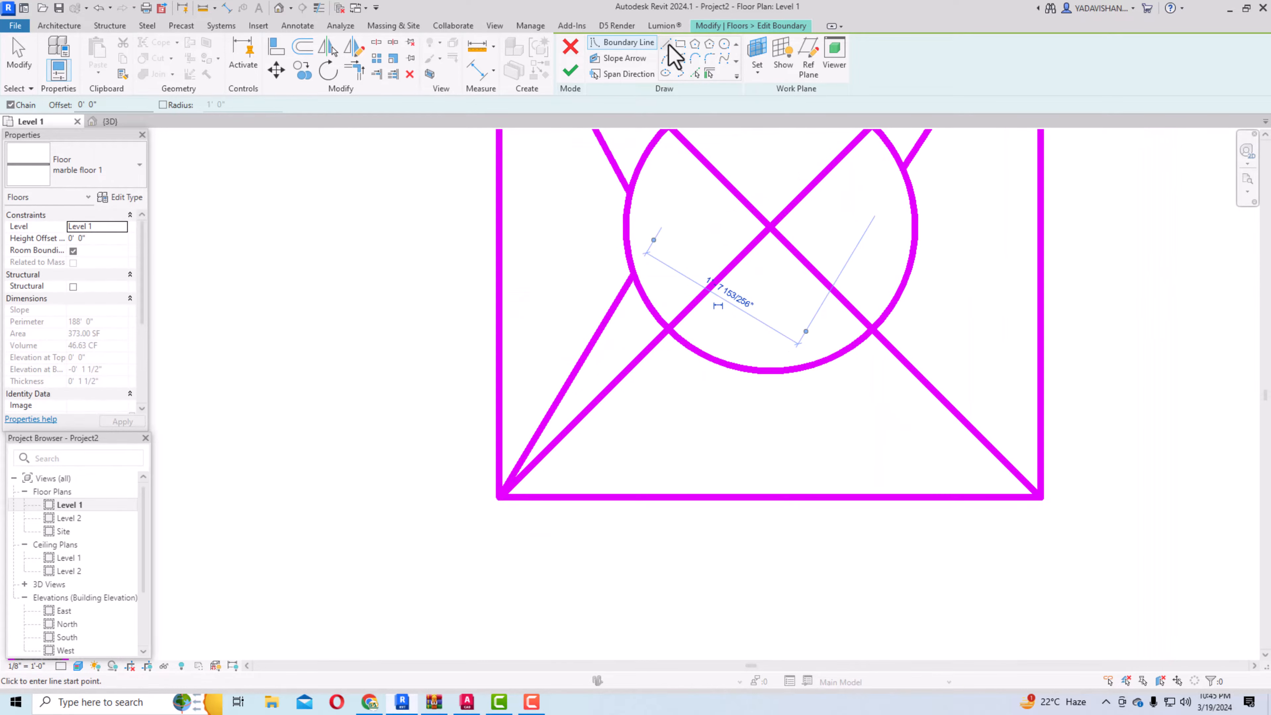
{"action": "left_click", "coordinate": [502, 497]}
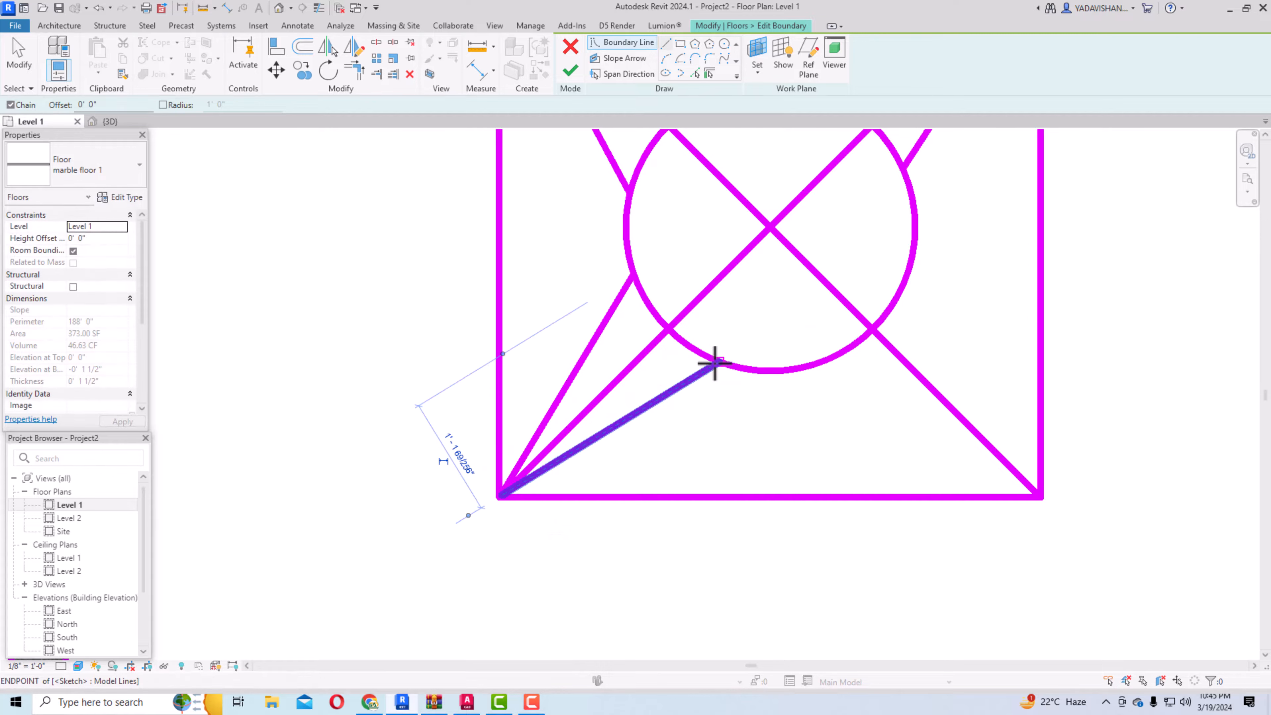
{"action": "left_click", "coordinate": [714, 363]}
{"action": "key", "text": "Escape"}
Draw two boundary lines connecting the circle to the square's lower-right corner, one on each side of the diagonal.
{"action": "scroll", "coordinate": [520, 432], "scroll_direction": "down", "scroll_amount": 3}
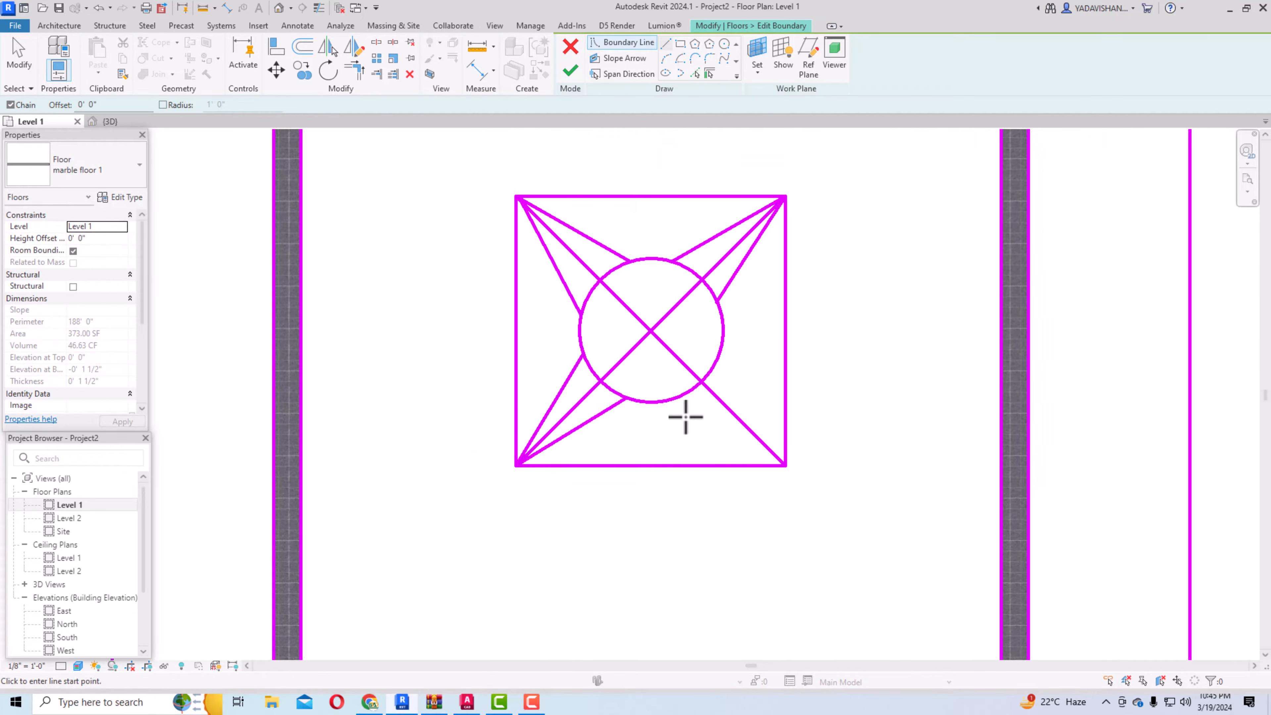
{"action": "left_click", "coordinate": [675, 399]}
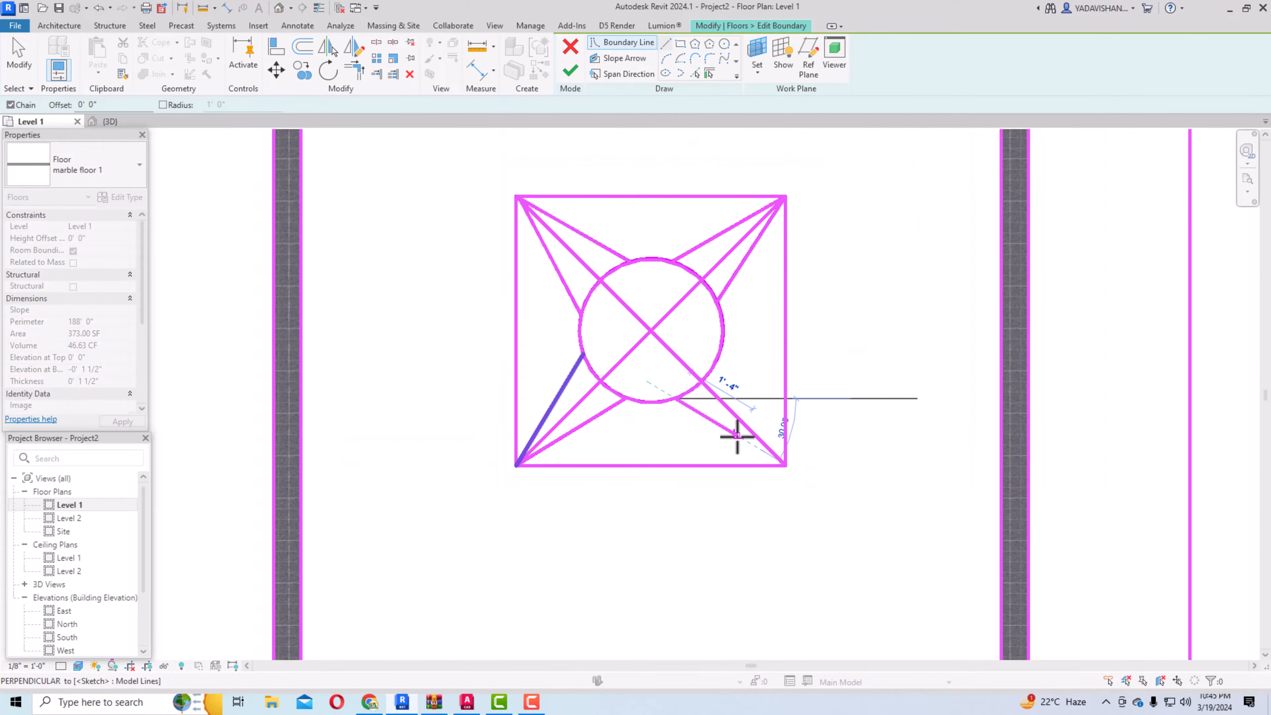
{"action": "left_click", "coordinate": [784, 465]}
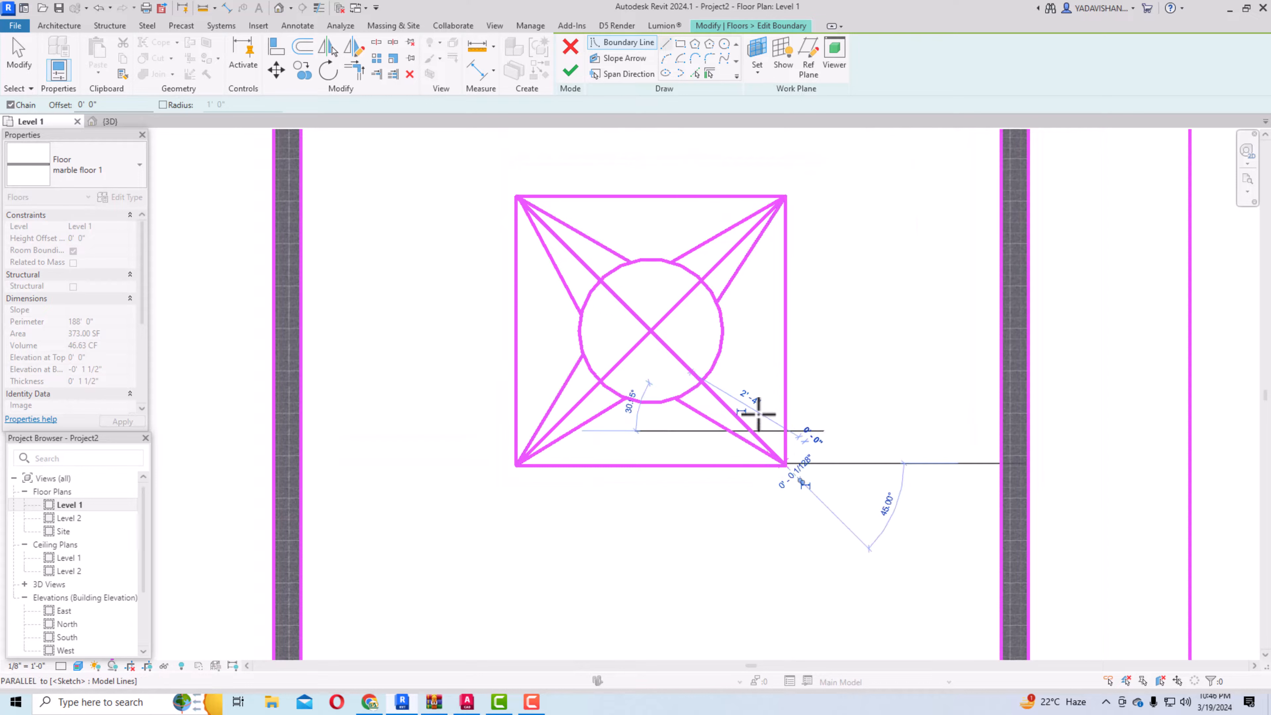
{"action": "key", "text": "Escape"}
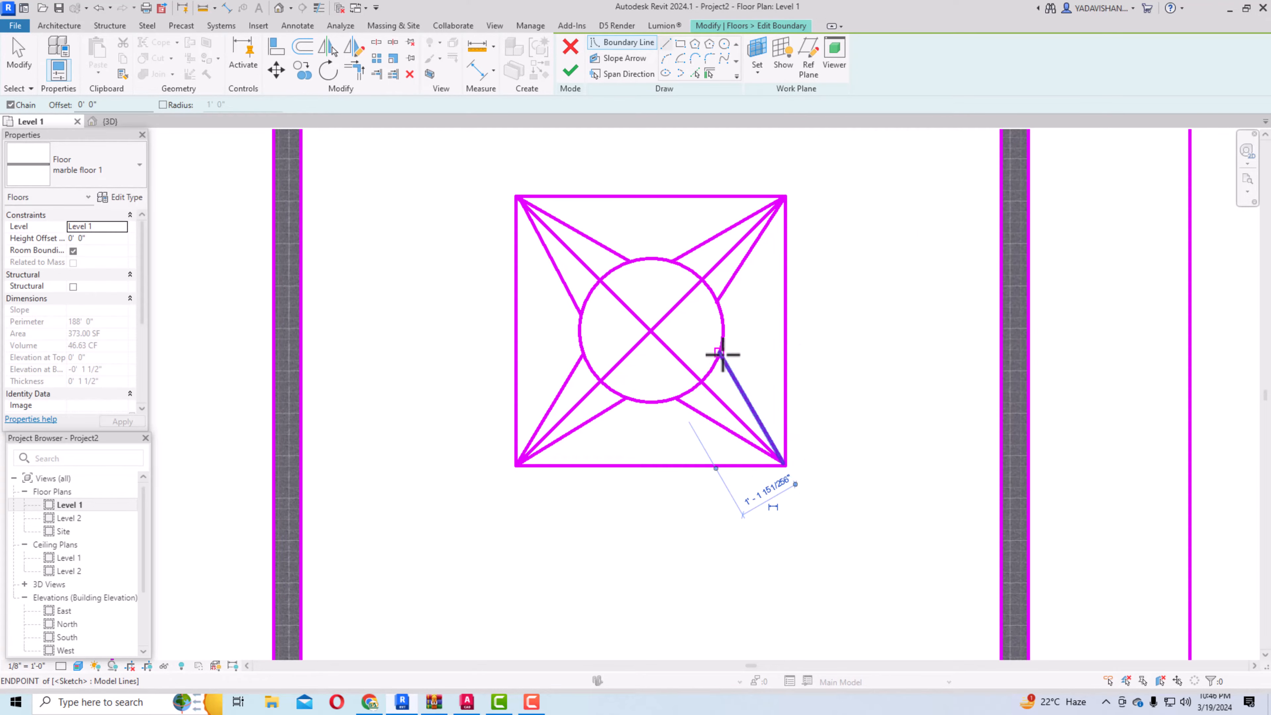
{"action": "scroll", "coordinate": [508, 497], "scroll_direction": "down", "scroll_amount": 2}
{"action": "key", "text": "Escape"}
Delete all four sides of the central square, keeping the star points, diagonals and circle.
{"action": "left_click", "coordinate": [516, 331]}
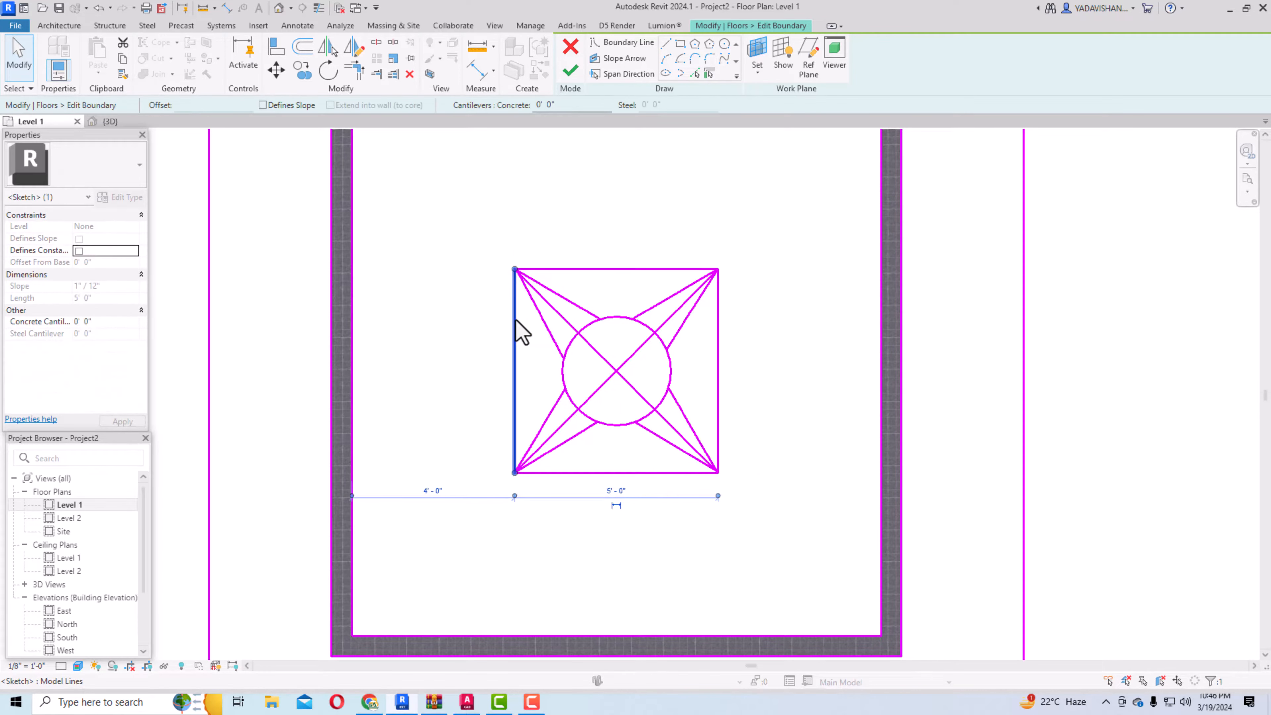
{"action": "key", "text": "Delete"}
{"action": "left_click", "coordinate": [562, 270]}
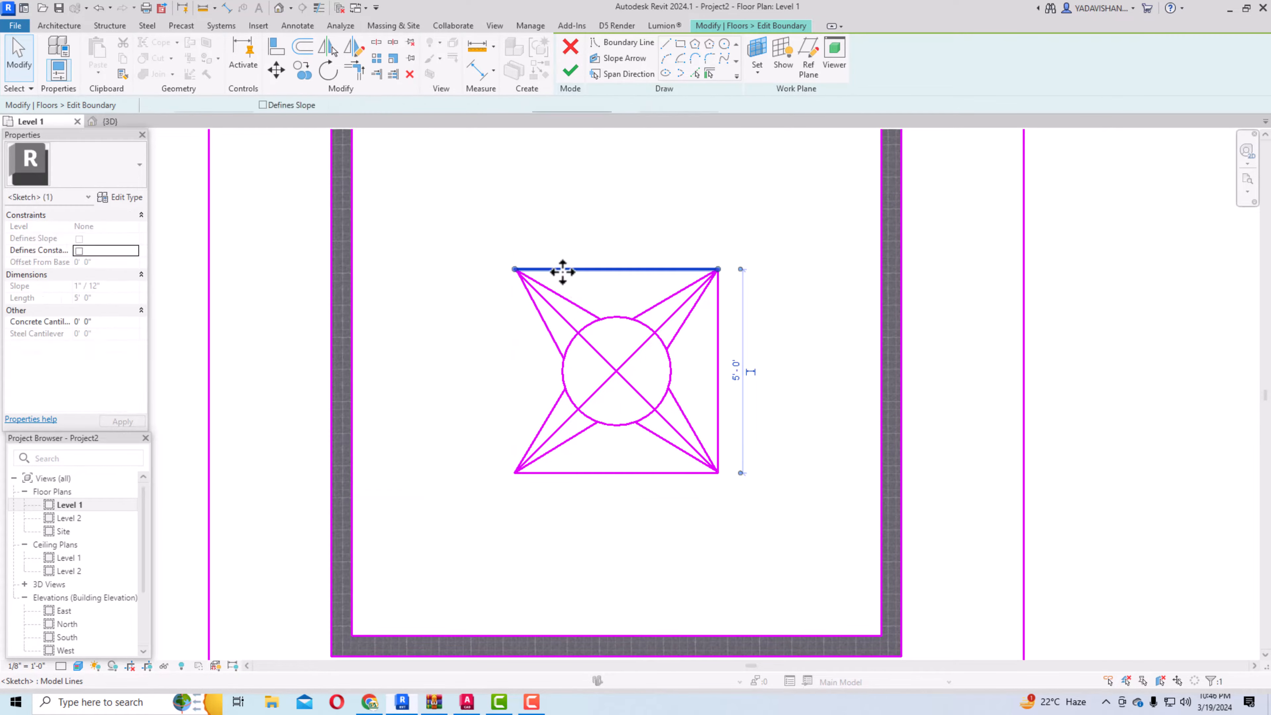
{"action": "key", "text": "Delete"}
{"action": "left_click", "coordinate": [718, 331]}
{"action": "key", "text": "Delete"}
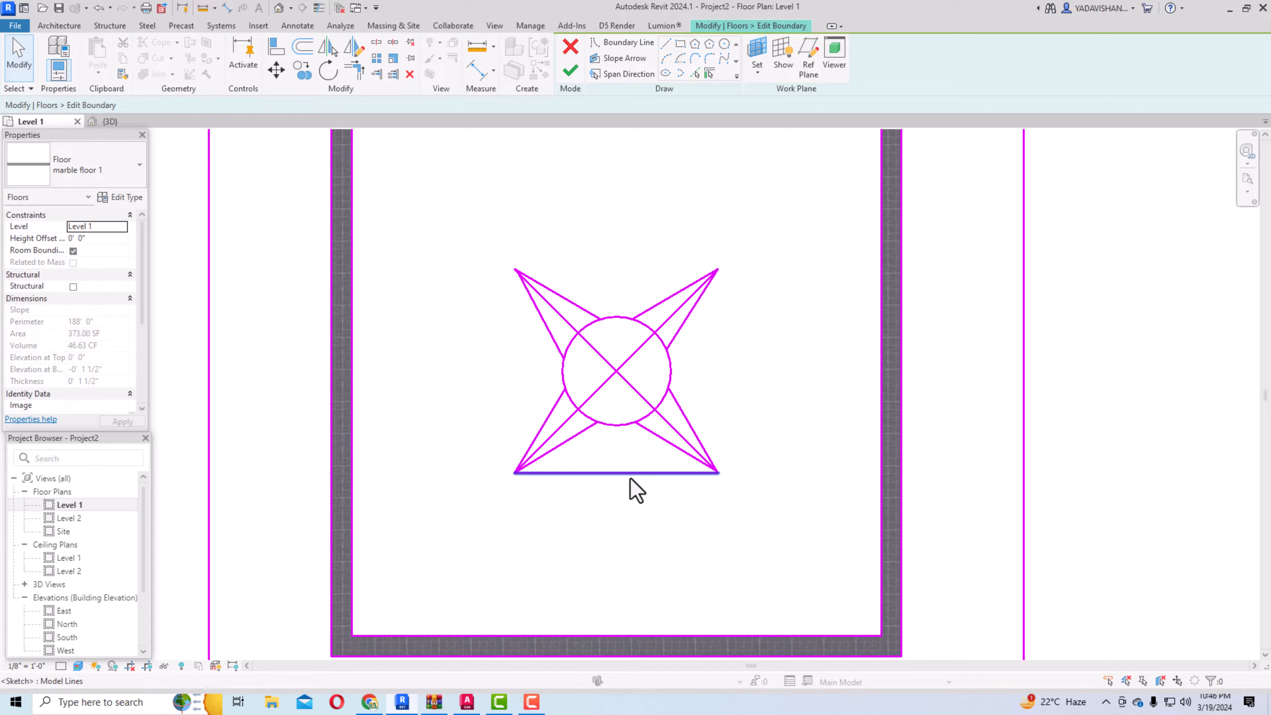
{"action": "left_click", "coordinate": [630, 473]}
{"action": "key", "text": "Delete"}
Delete both diagonals running through the central circle.
{"action": "scroll", "coordinate": [593, 430], "scroll_direction": "up", "scroll_amount": 2}
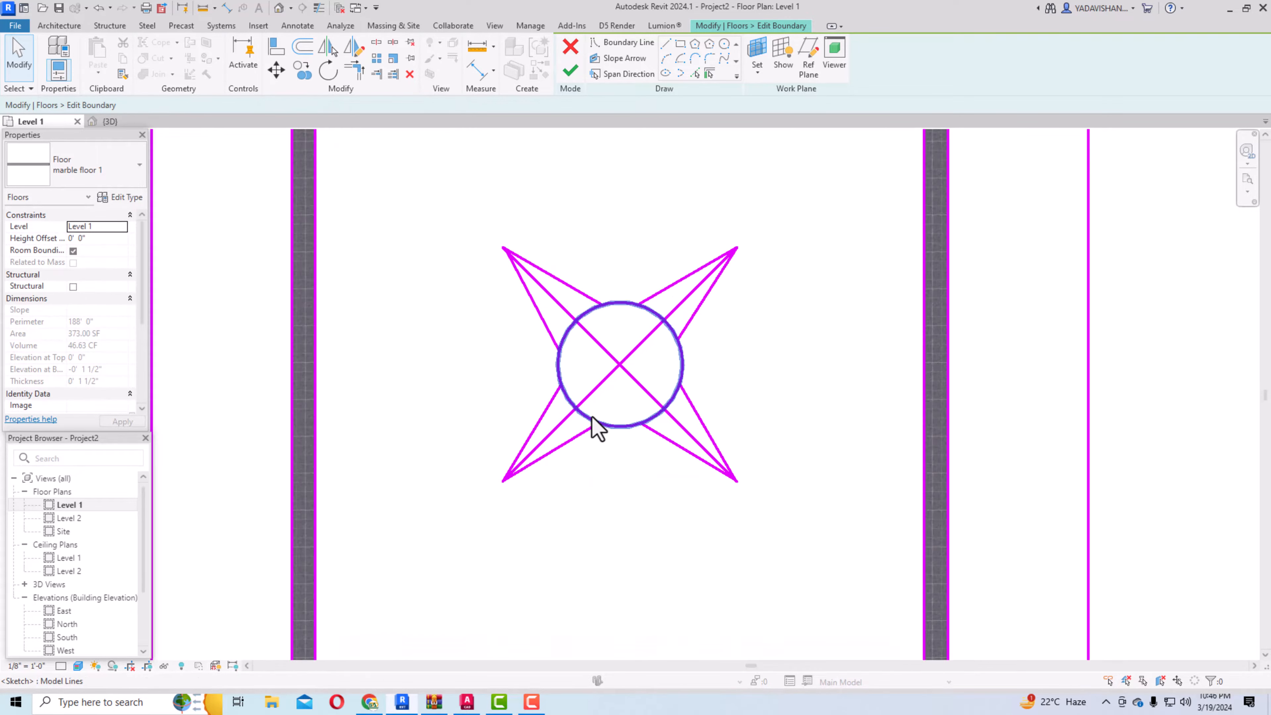
{"action": "left_click", "coordinate": [566, 421]}
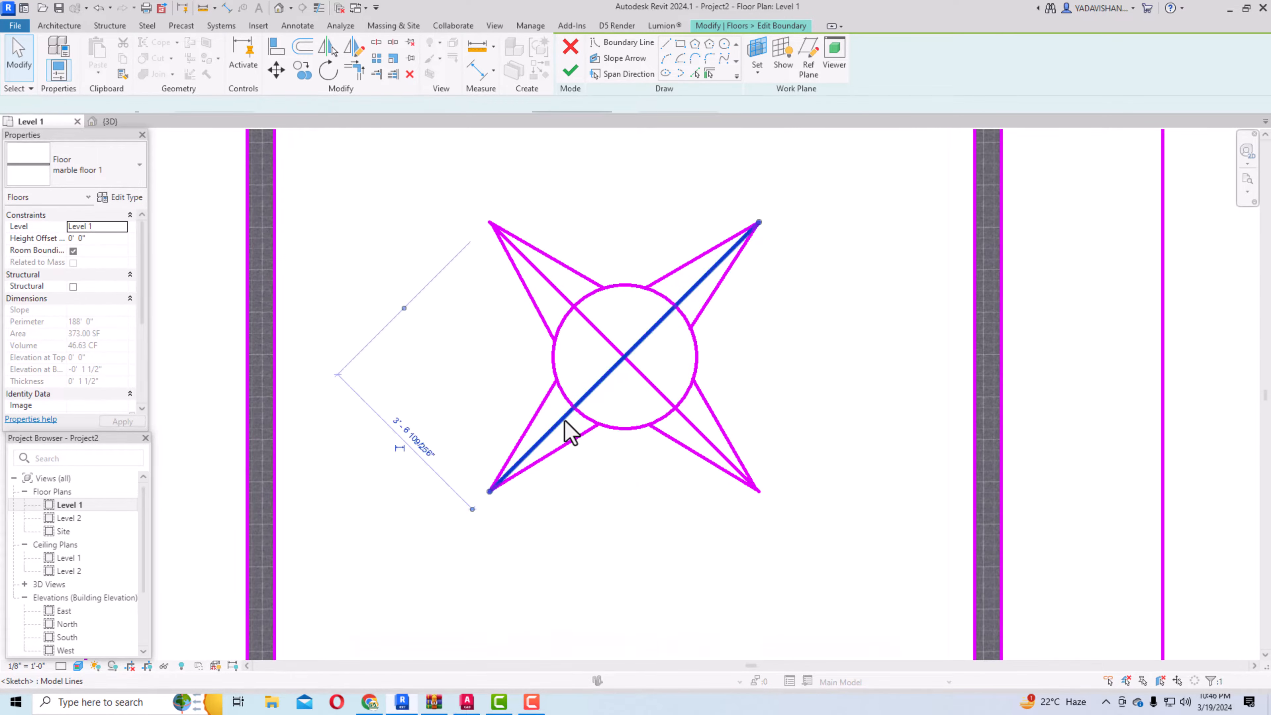
{"action": "key", "text": "Delete"}
{"action": "left_click", "coordinate": [625, 359]}
{"action": "key", "text": "Delete"}
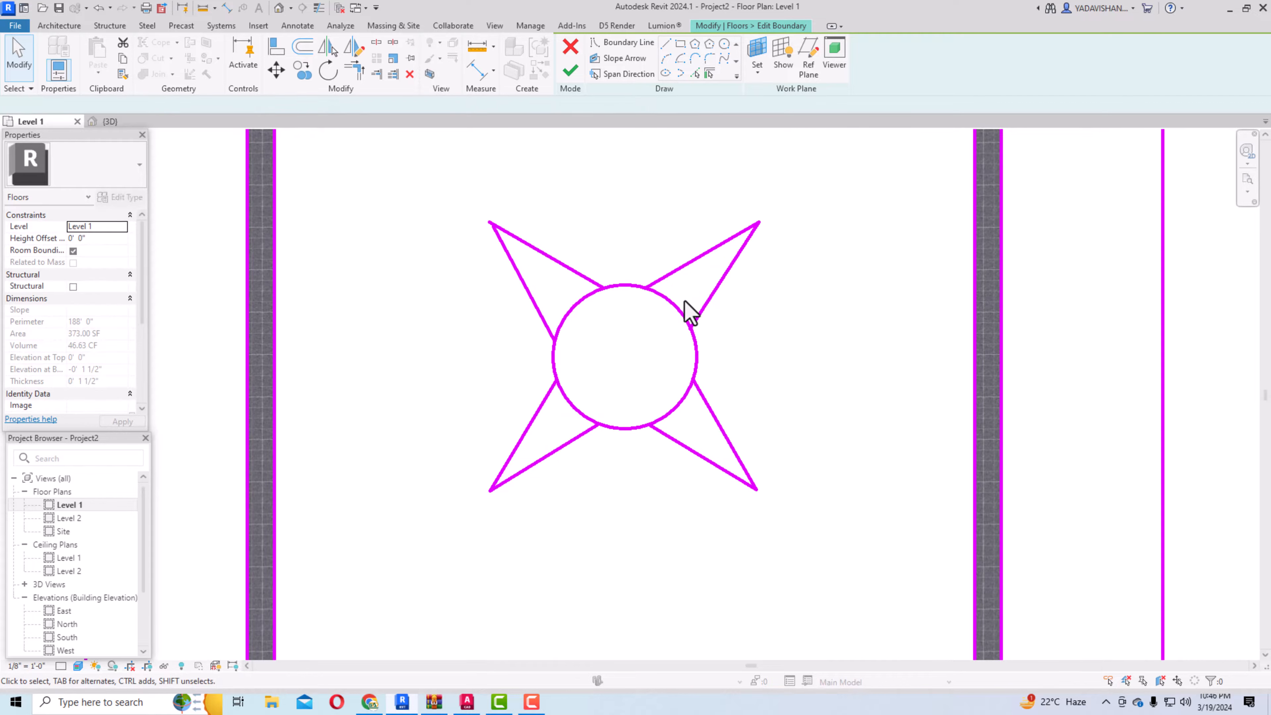
Split the central circle into four arcs, with one split inside each star point.
{"action": "left_click", "coordinate": [375, 44]}
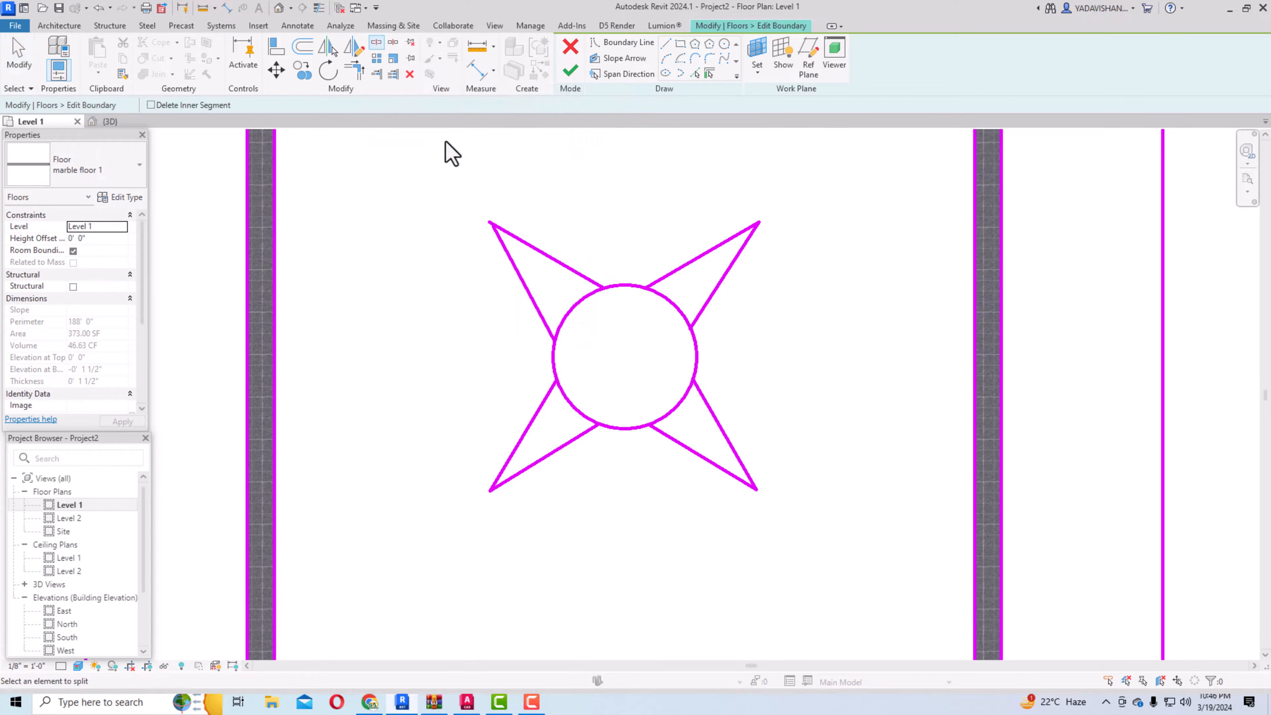
{"action": "left_click", "coordinate": [569, 312]}
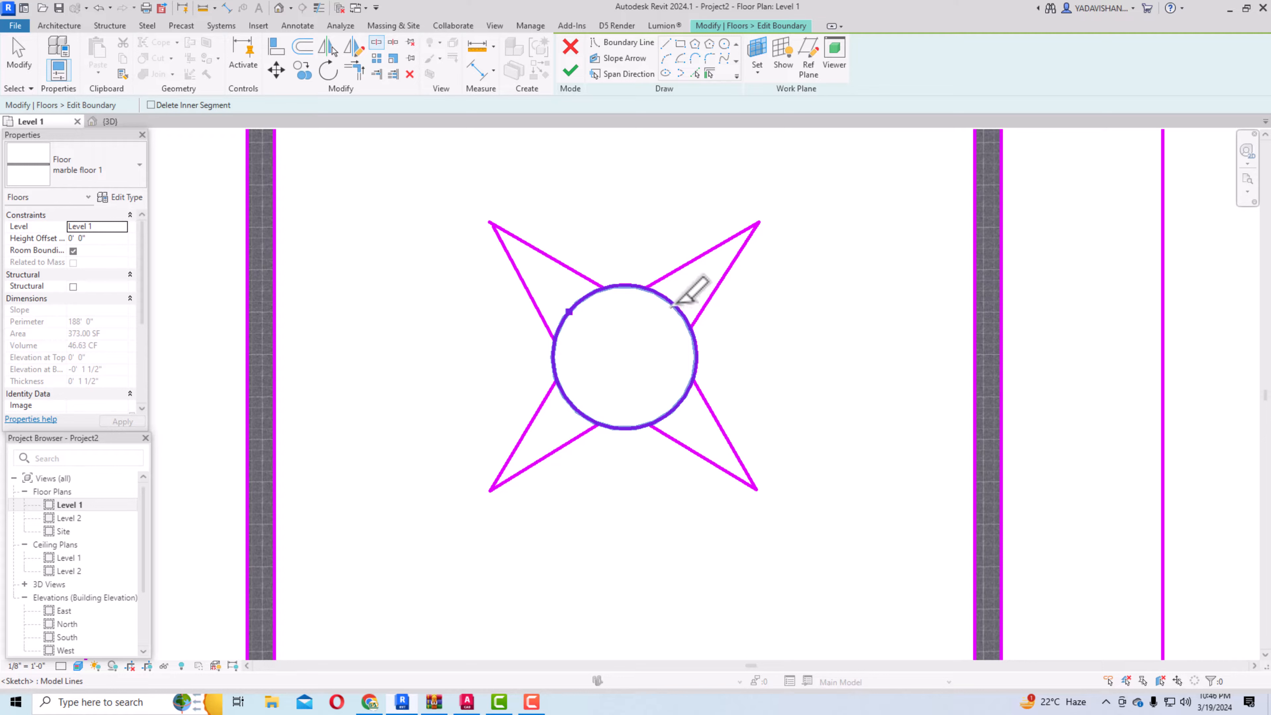
{"action": "left_click", "coordinate": [672, 306]}
{"action": "left_click", "coordinate": [674, 408]}
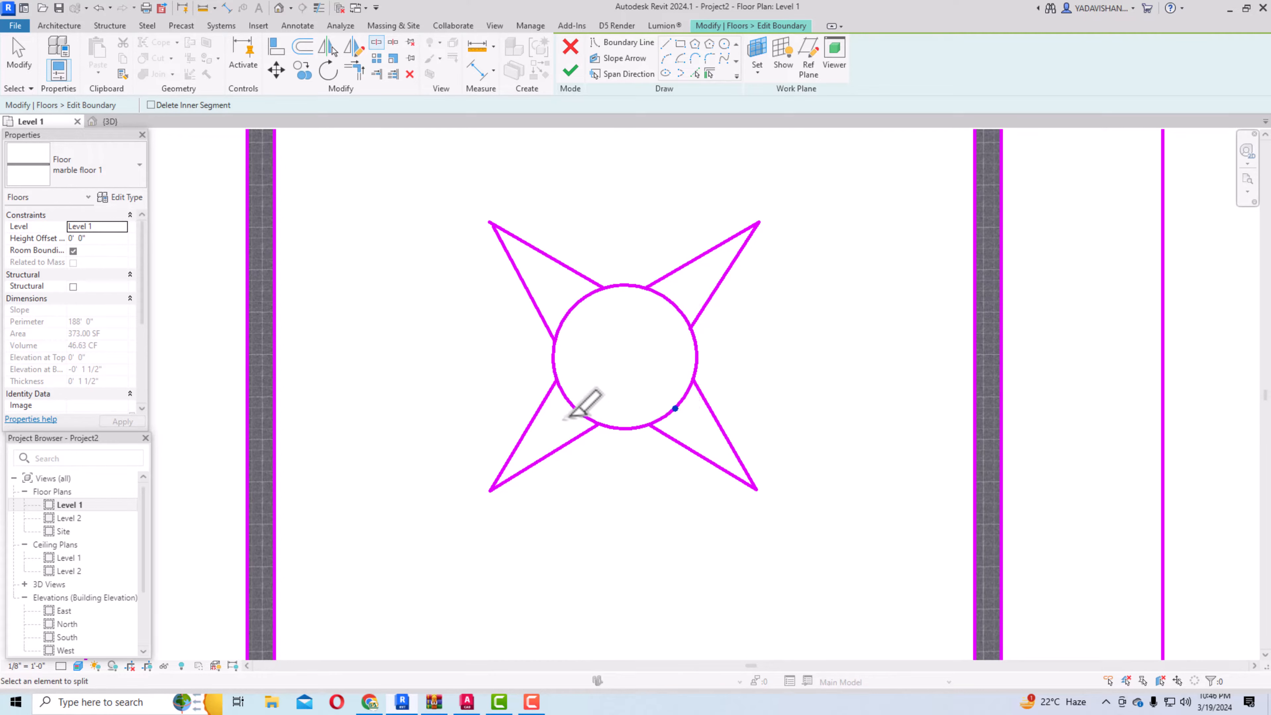
{"action": "left_click", "coordinate": [571, 405]}
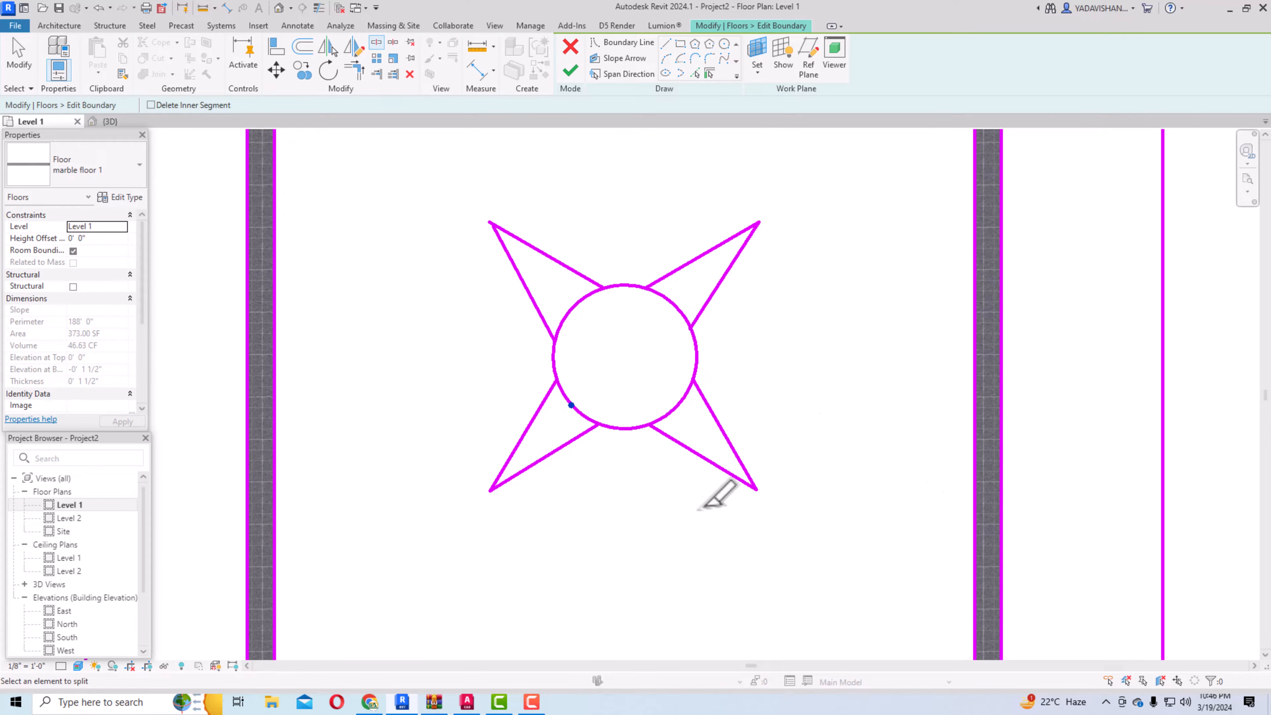
{"action": "key", "text": "Escape"}
Trim the circle's arcs to corners with the side lines of the two lower star points, opening their bases.
{"action": "left_click", "coordinate": [353, 76]}
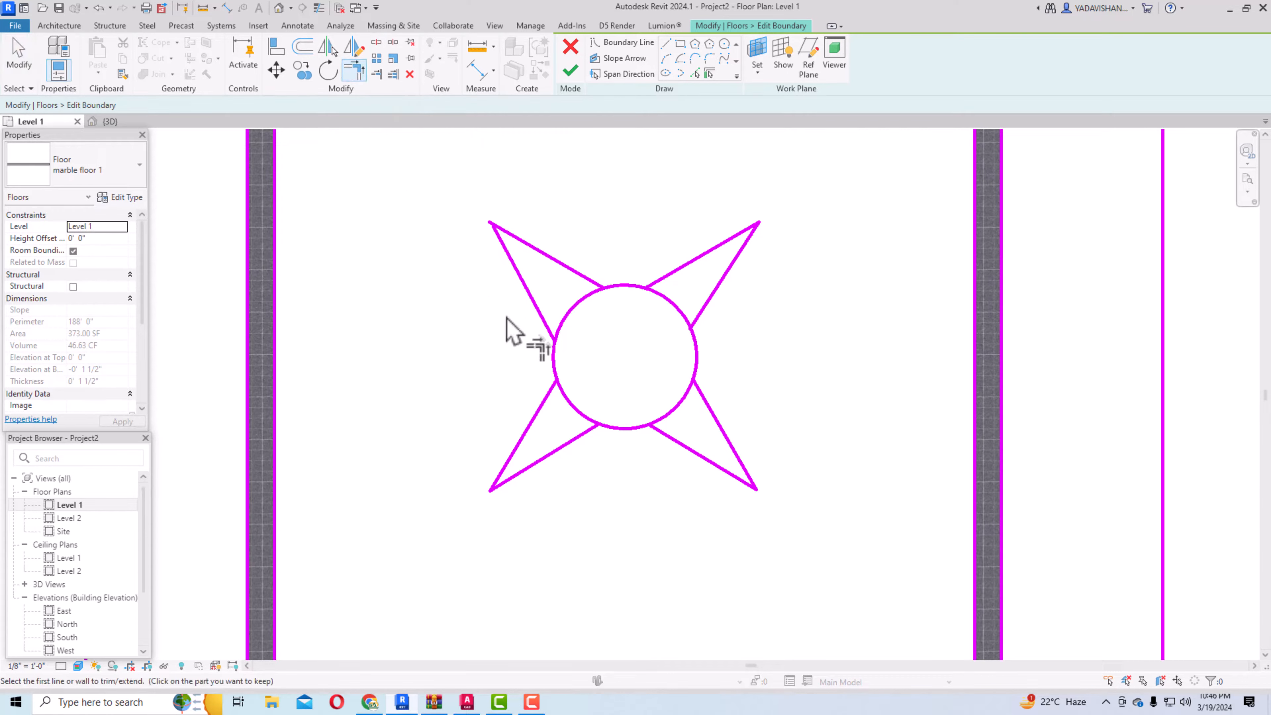
{"action": "left_click", "coordinate": [550, 410]}
{"action": "left_click", "coordinate": [565, 400]}
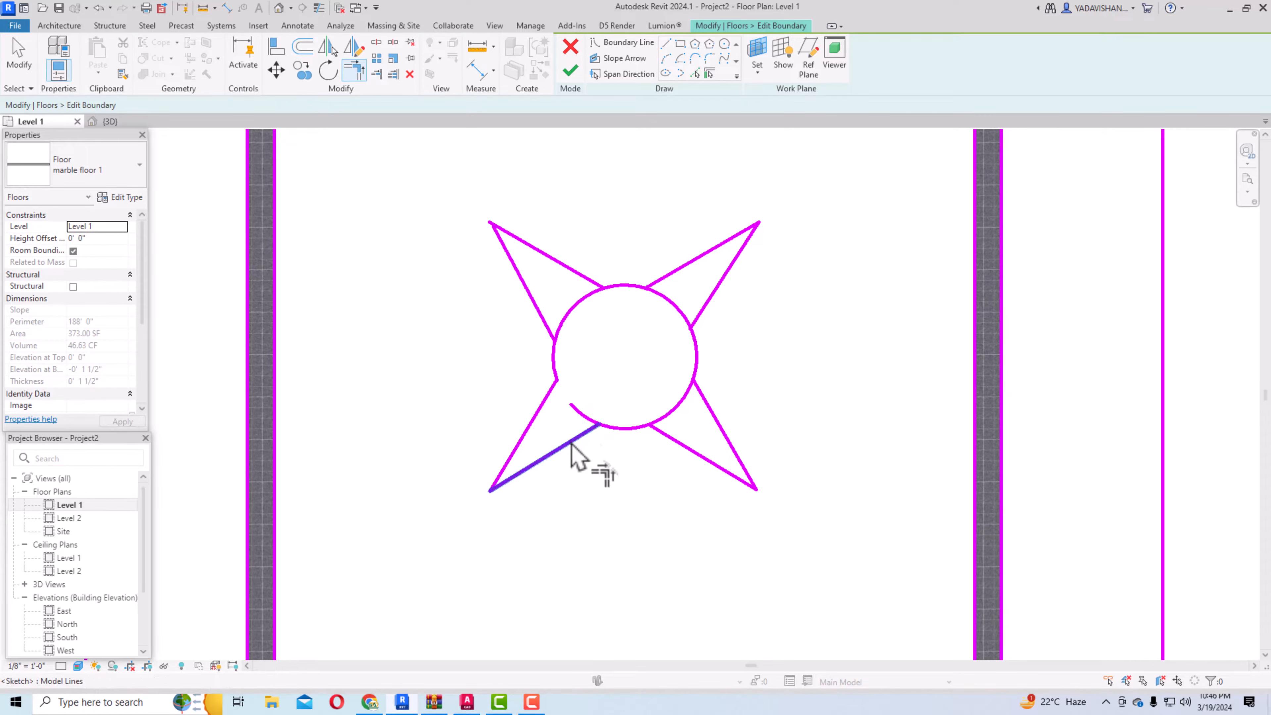
{"action": "left_click", "coordinate": [572, 443]}
{"action": "left_click", "coordinate": [640, 430]}
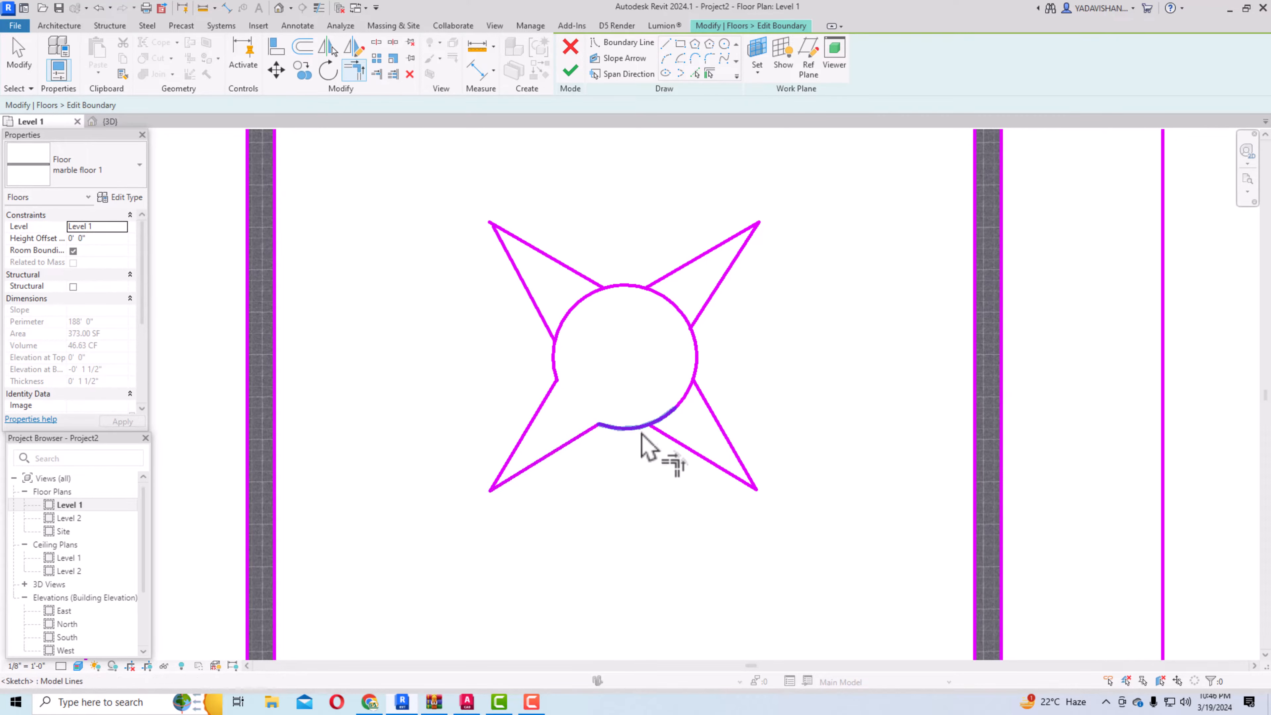
{"action": "left_click", "coordinate": [642, 429]}
{"action": "left_click", "coordinate": [661, 432]}
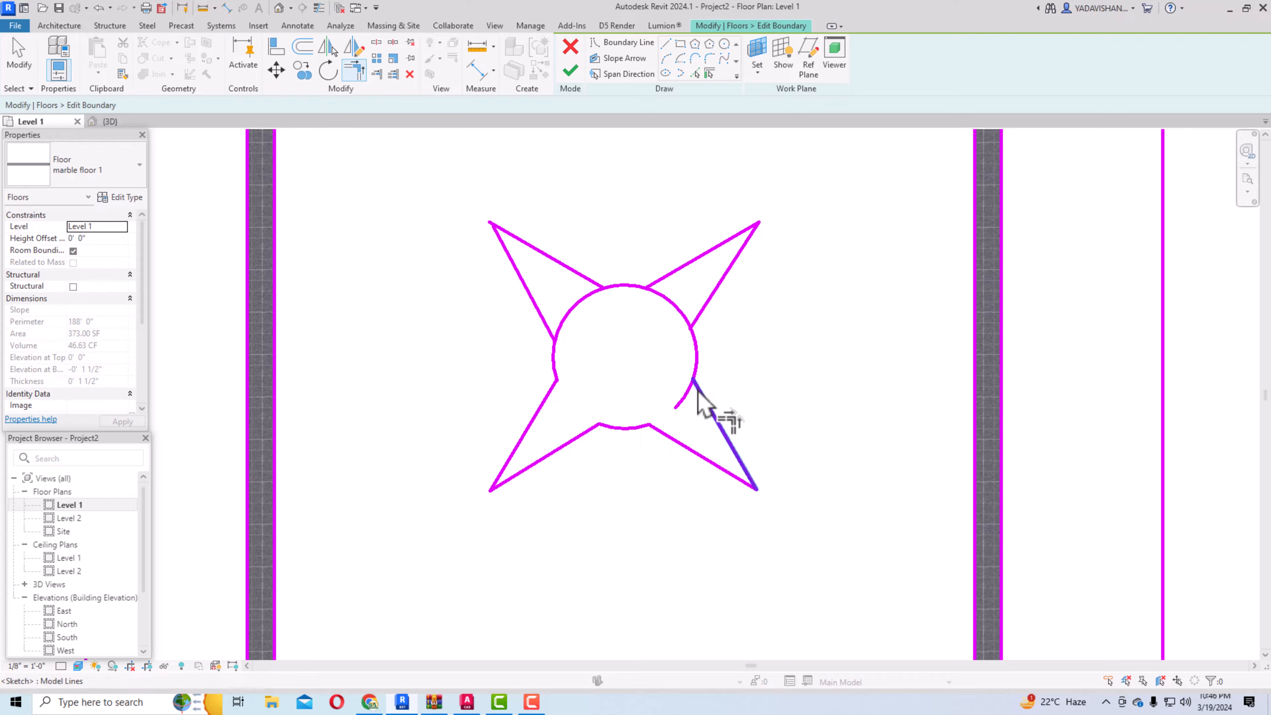
{"action": "left_click", "coordinate": [699, 368]}
Trim the circle's arcs to corners with the side lines of the two upper star points, opening their bases.
{"action": "left_click", "coordinate": [696, 354]}
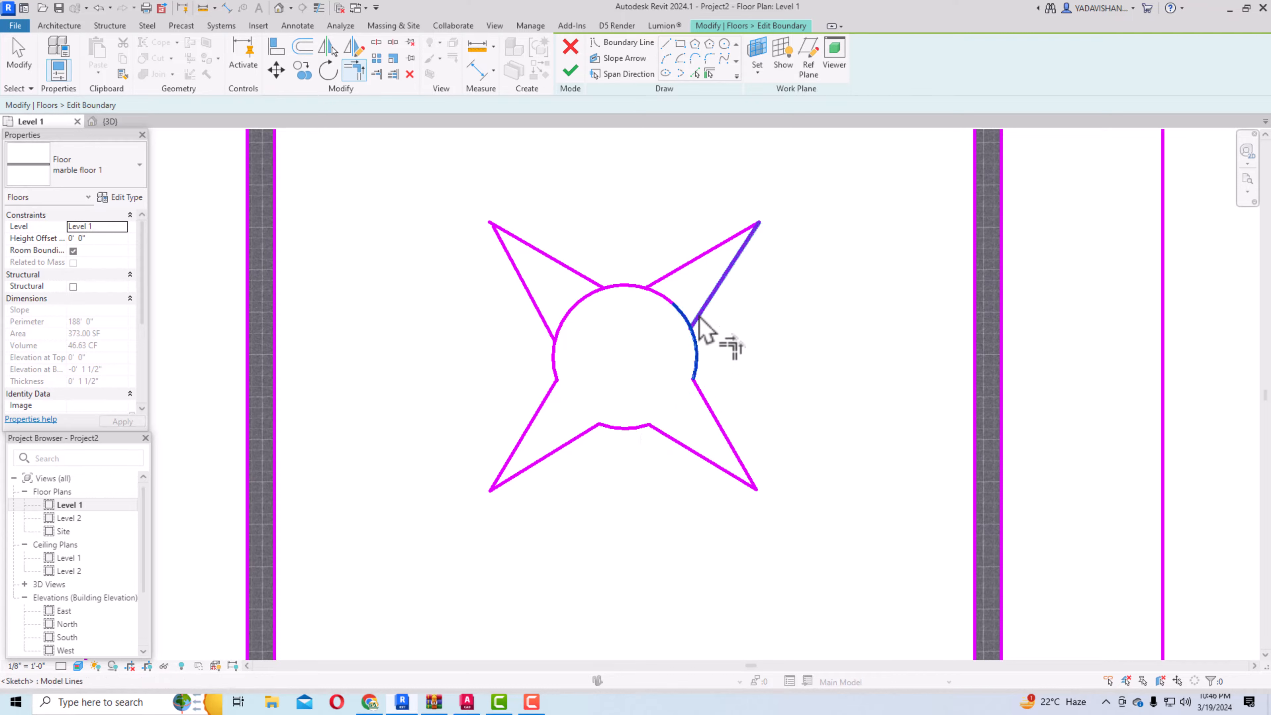
{"action": "left_click", "coordinate": [699, 332]}
{"action": "left_click", "coordinate": [649, 300]}
{"action": "left_click", "coordinate": [659, 283]}
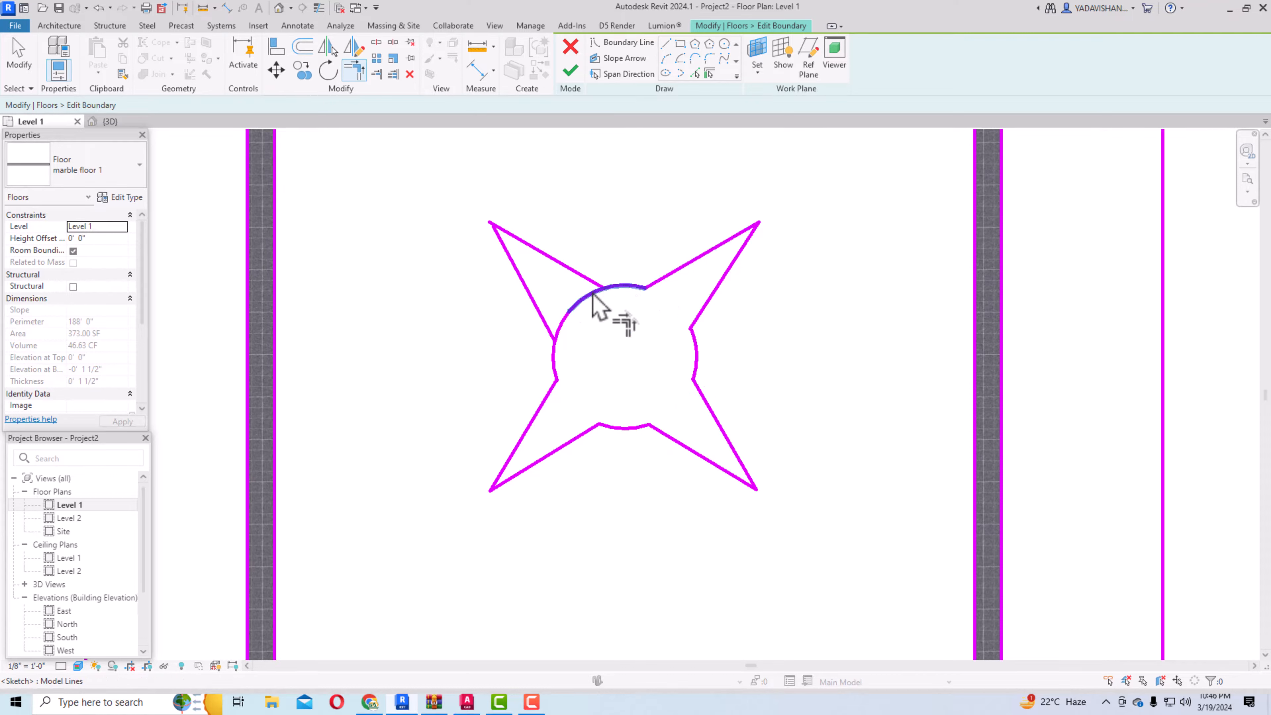
{"action": "left_click", "coordinate": [591, 284]}
{"action": "left_click", "coordinate": [635, 293]}
{"action": "left_click", "coordinate": [550, 335]}
{"action": "left_click", "coordinate": [554, 353]}
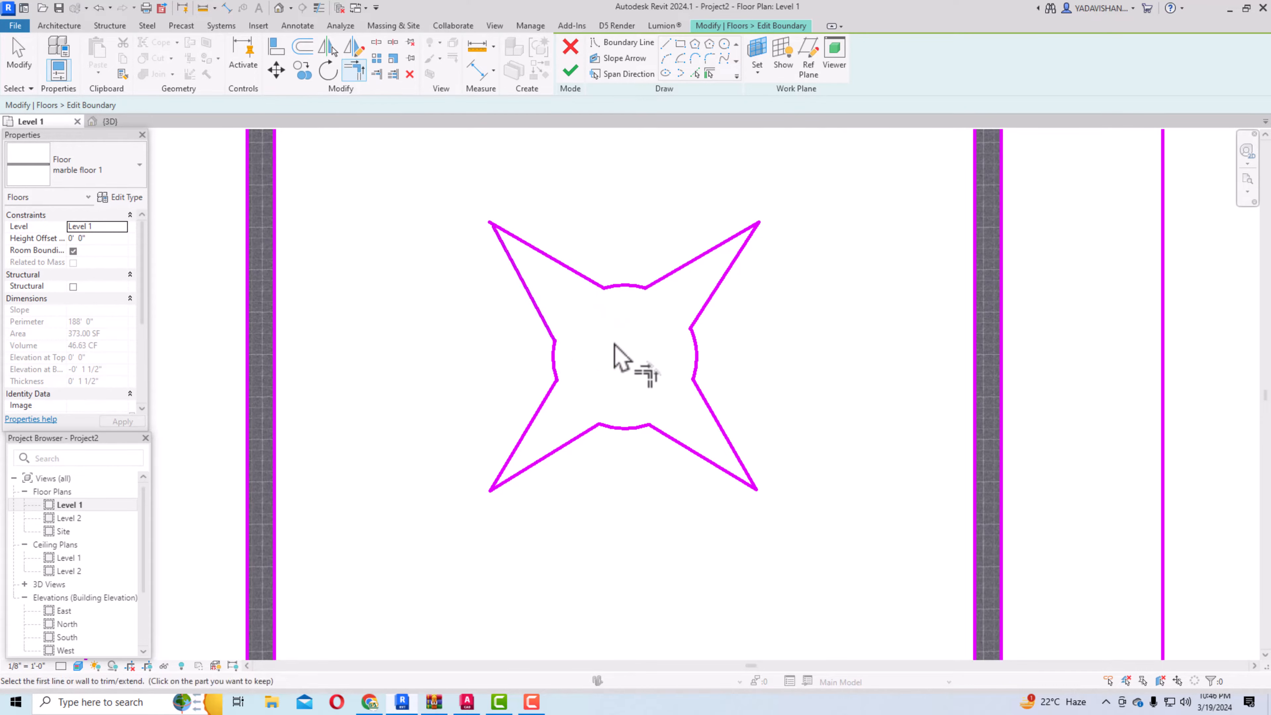
{"action": "key", "text": "Escape"}
{"action": "key", "text": "Escape"}
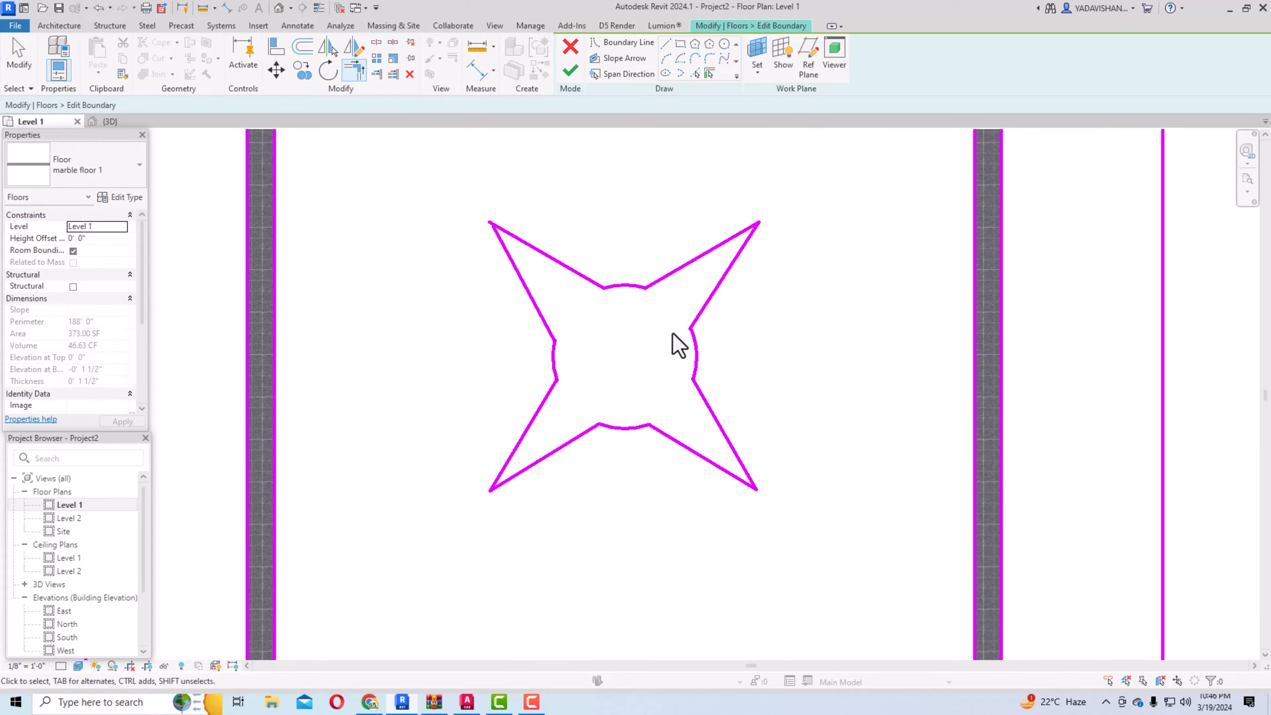
Try to finish the floor boundary edit with the star-shaped outline.
{"action": "scroll", "coordinate": [468, 401], "scroll_direction": "down", "scroll_amount": 3}
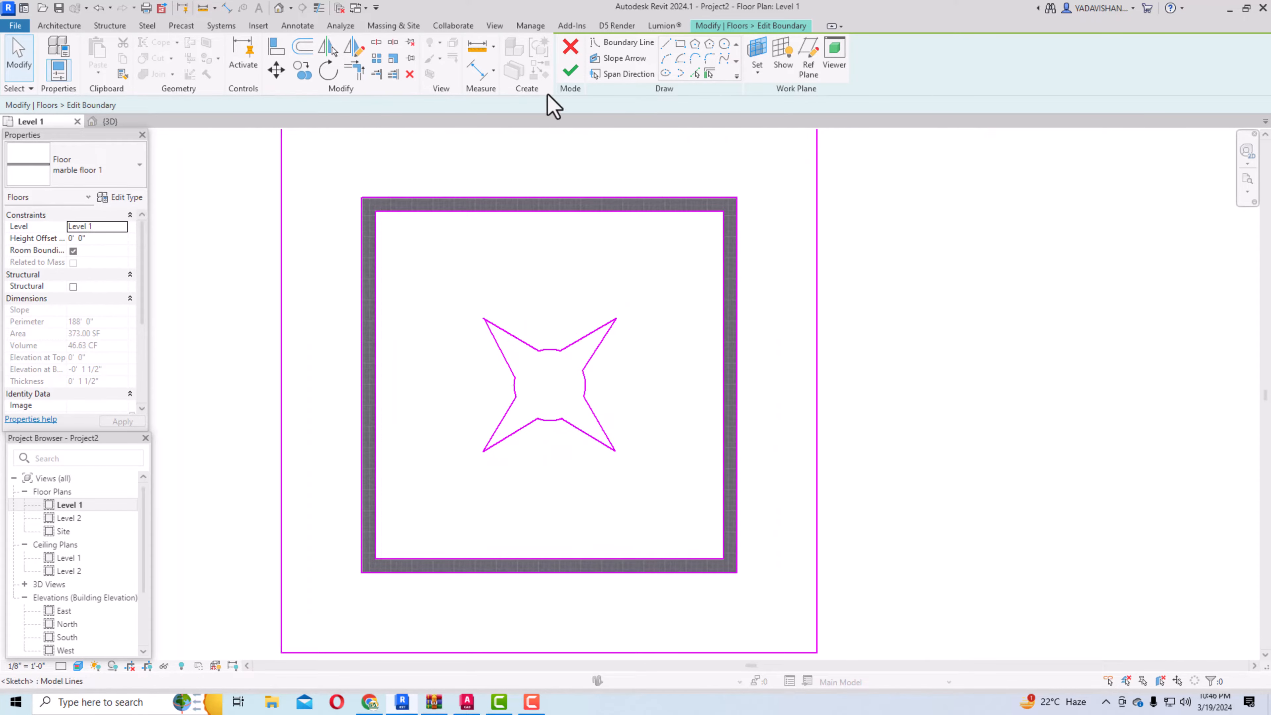
{"action": "left_click", "coordinate": [568, 71]}
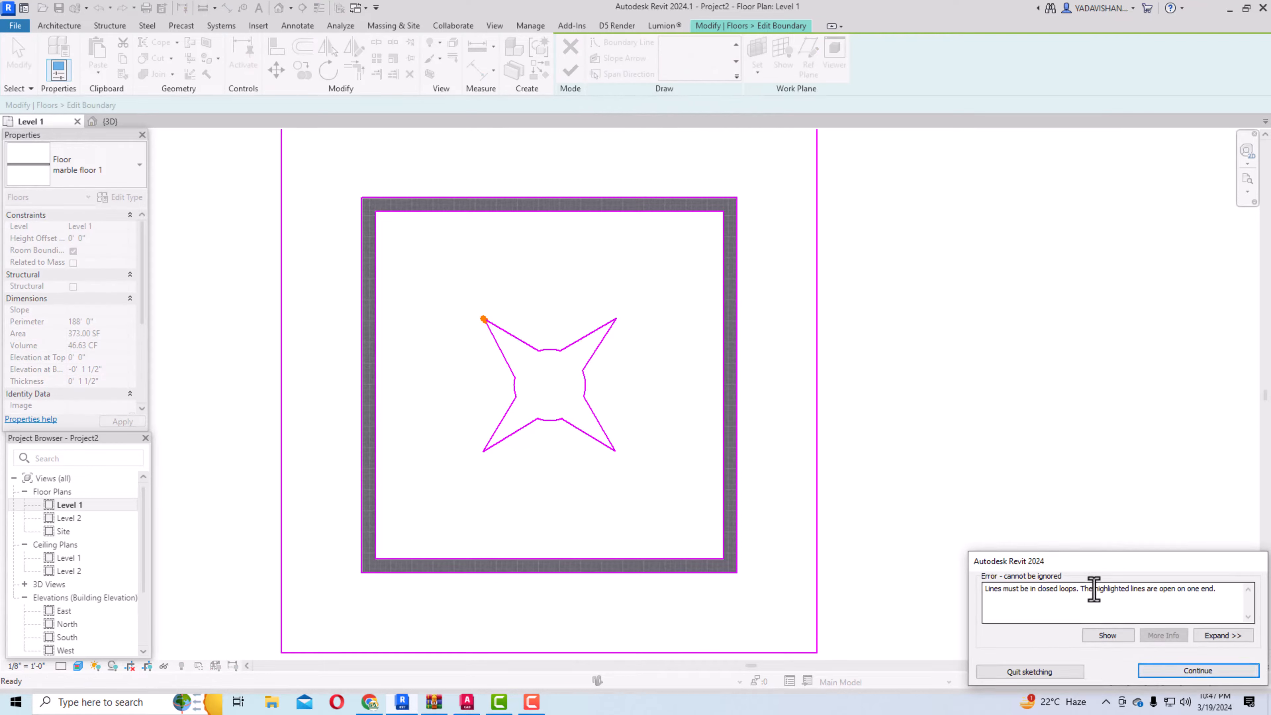
{"action": "left_click", "coordinate": [1182, 673]}
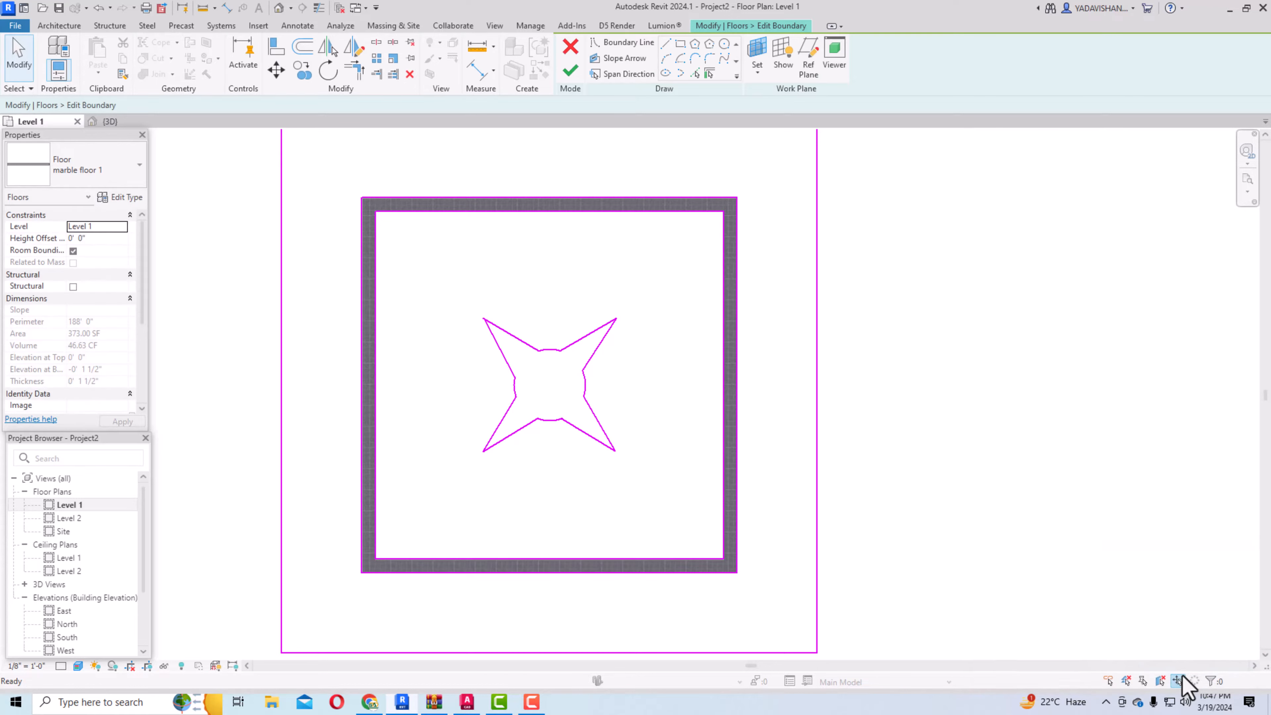
Trim the two lines at the star's upper-left tip to a closed corner.
{"action": "scroll", "coordinate": [488, 331], "scroll_direction": "up", "scroll_amount": 5}
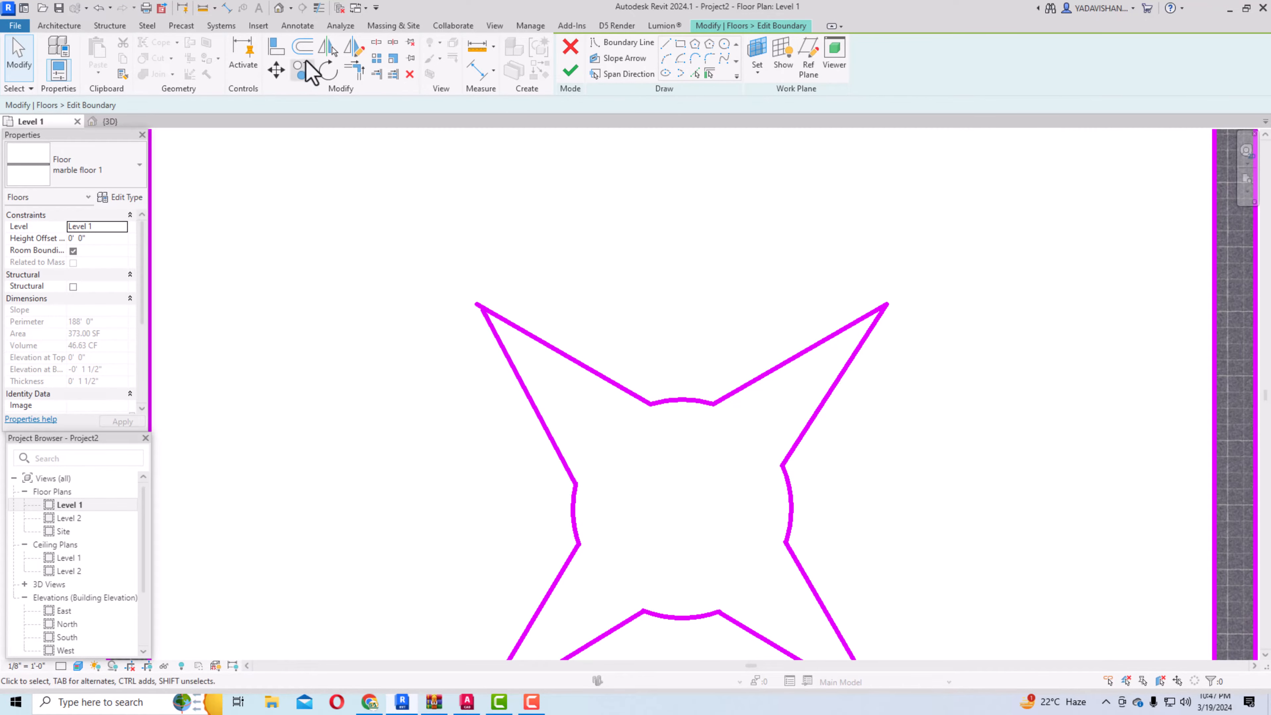
{"action": "left_click", "coordinate": [353, 71]}
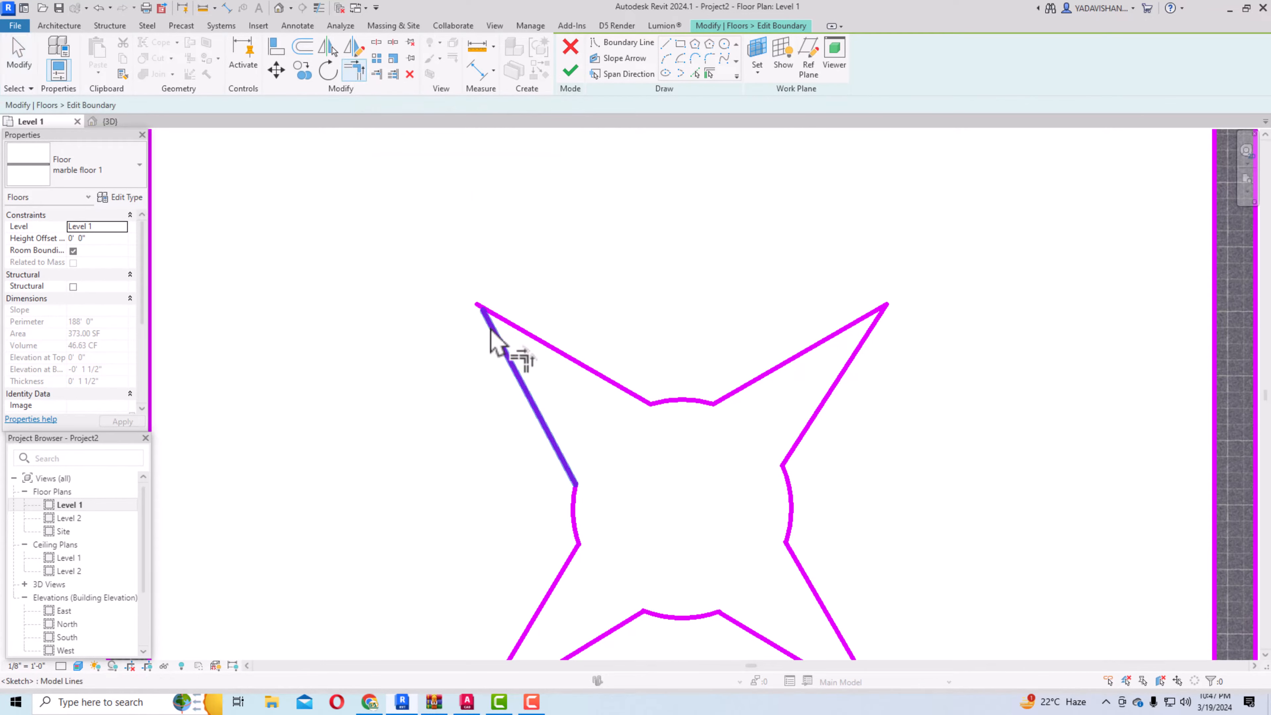
{"action": "scroll", "coordinate": [555, 245], "scroll_direction": "down", "scroll_amount": 4}
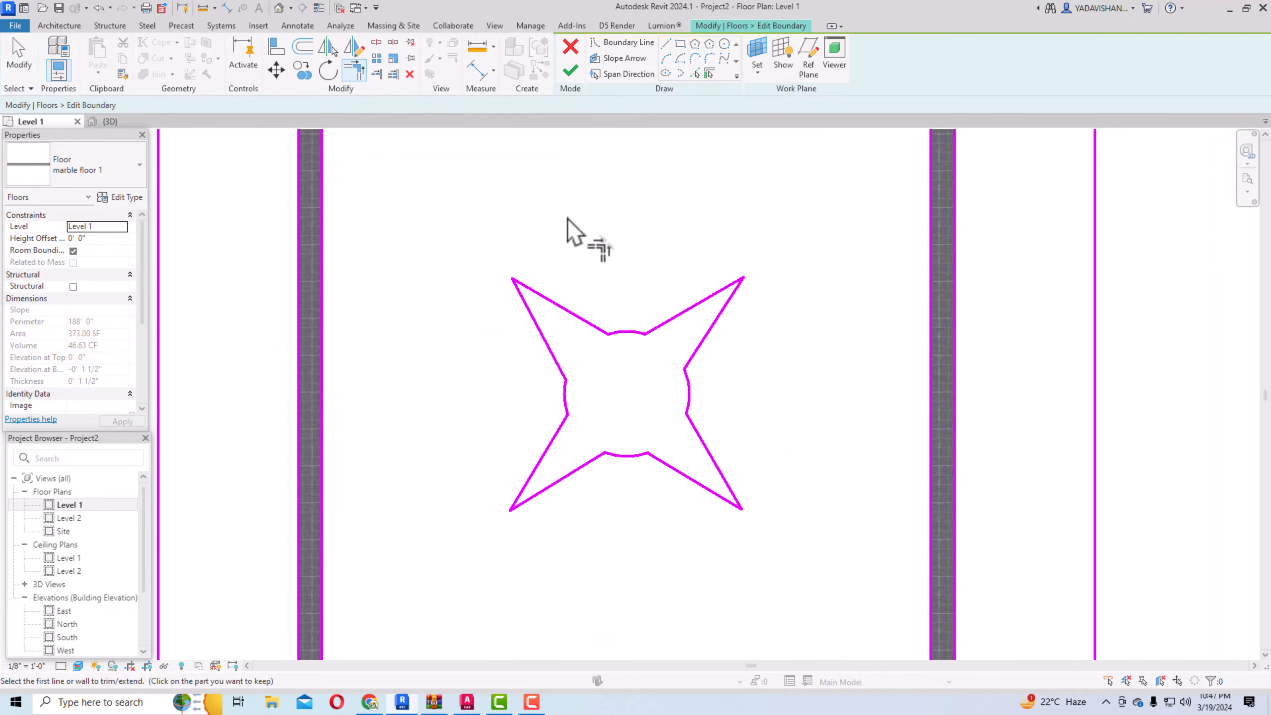
Finish the marble floor's boundary edit with the star-shaped opening and show the floor in the default 3D view.
{"action": "left_click", "coordinate": [570, 70]}
{"action": "scroll", "coordinate": [472, 413], "scroll_direction": "down", "scroll_amount": 1}
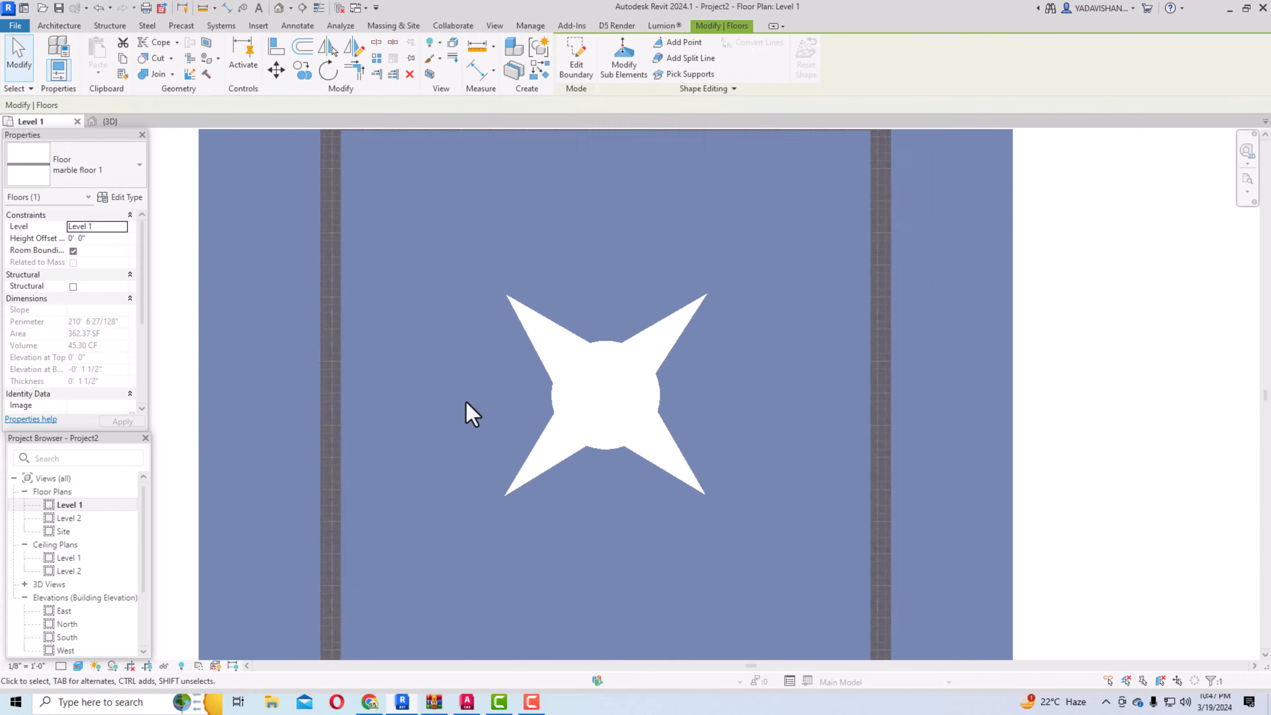
{"action": "scroll", "coordinate": [472, 414], "scroll_direction": "down", "scroll_amount": 3}
{"action": "left_click", "coordinate": [543, 418]}
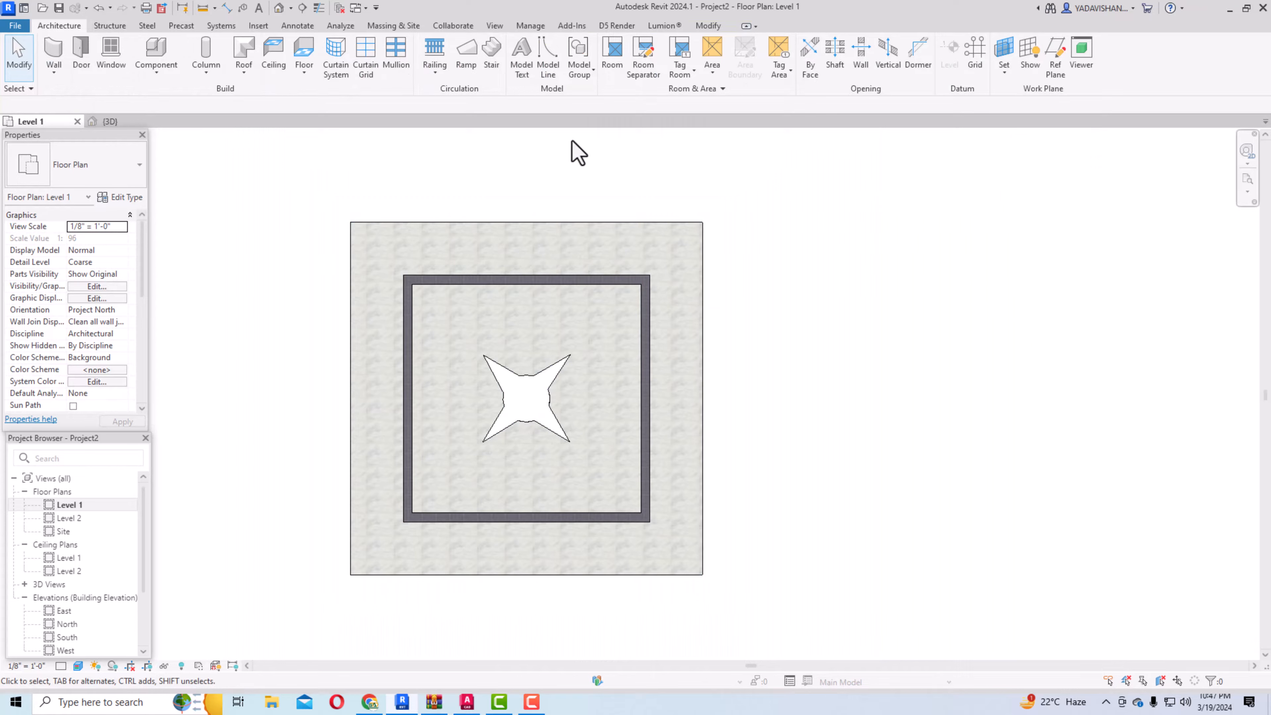
{"action": "left_click", "coordinate": [279, 8]}
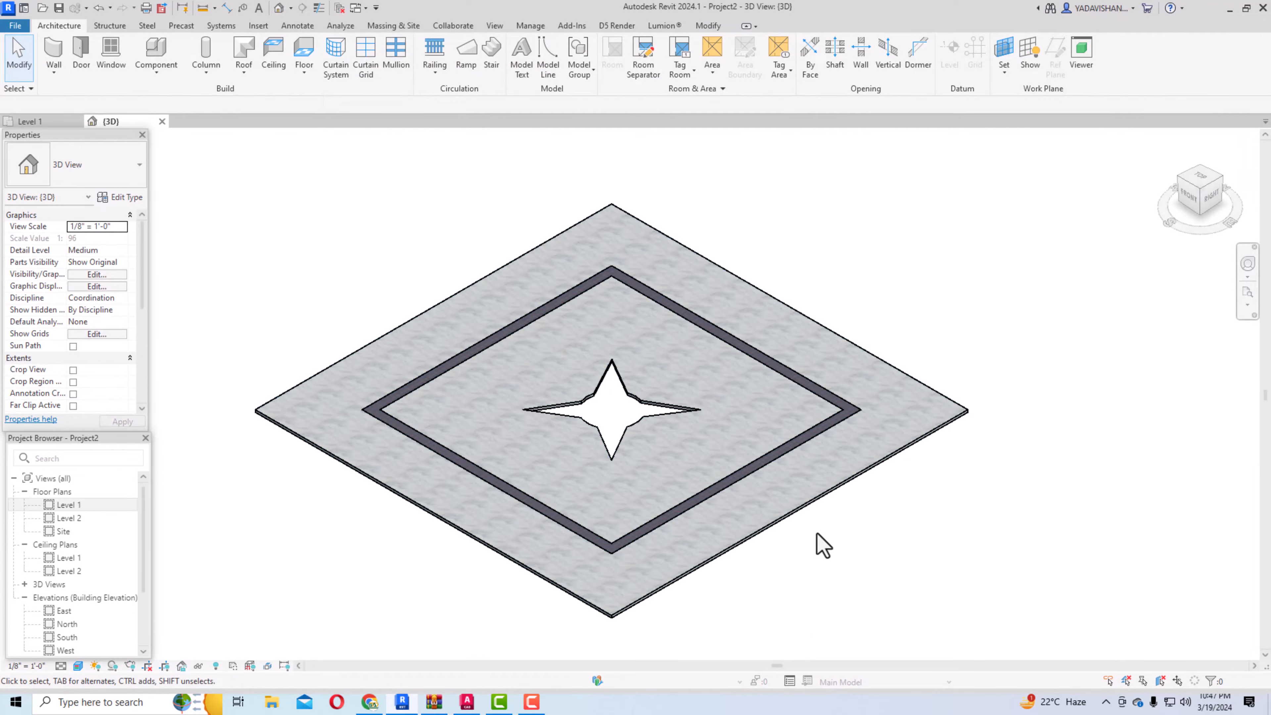
On the Level 1 plan, start a black marble floor and pick the star opening's two left points and left arc as boundary lines.
{"action": "double_click", "coordinate": [73, 505]}
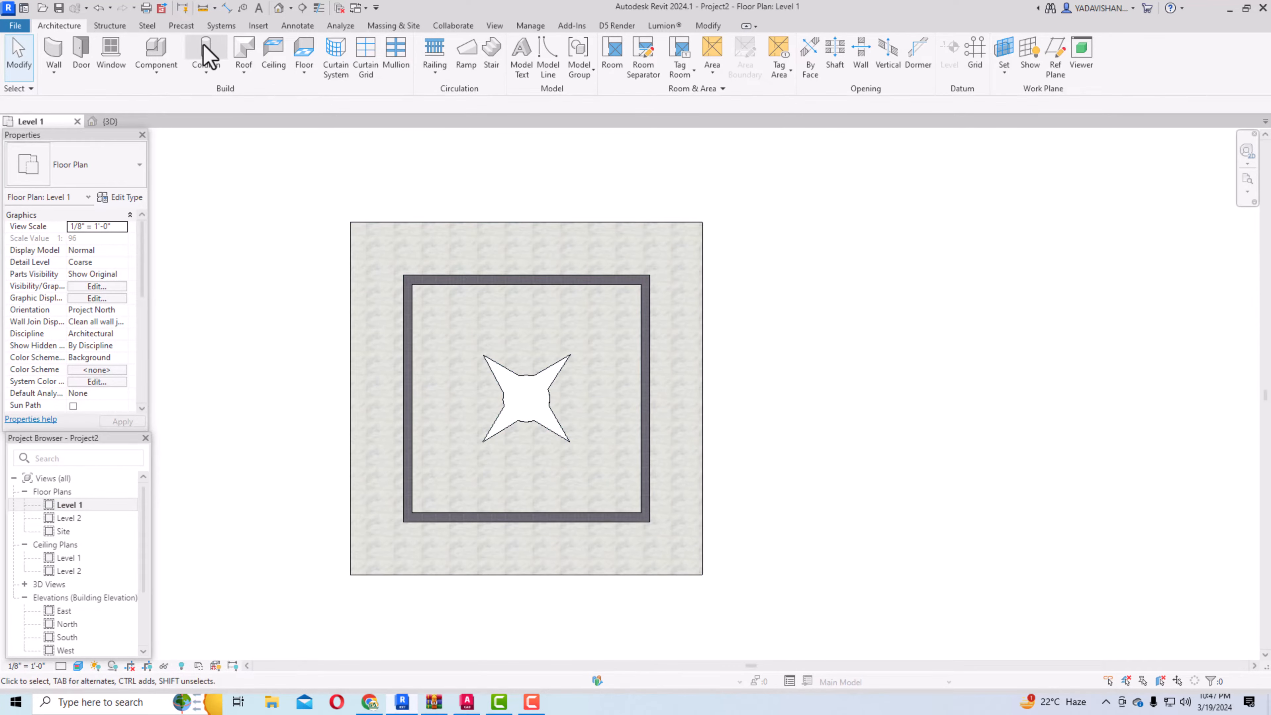
{"action": "left_click", "coordinate": [303, 50]}
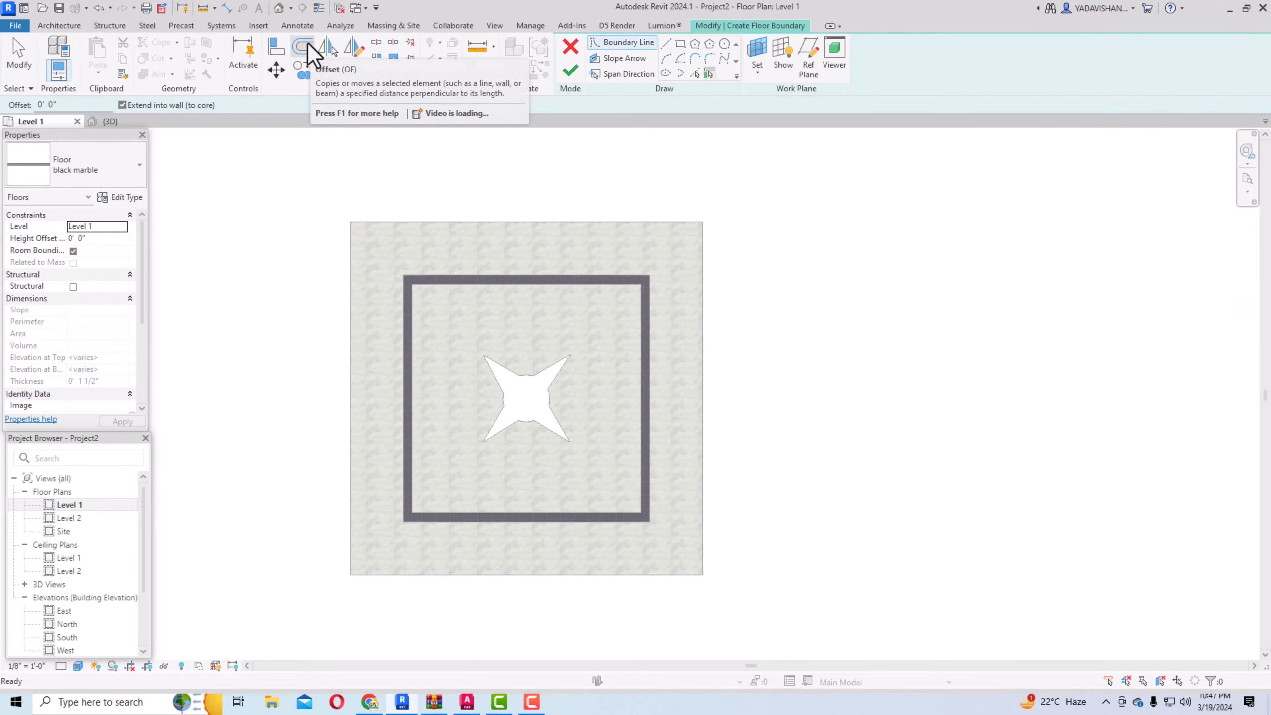
{"action": "left_click", "coordinate": [111, 181]}
{"action": "left_click", "coordinate": [111, 180]}
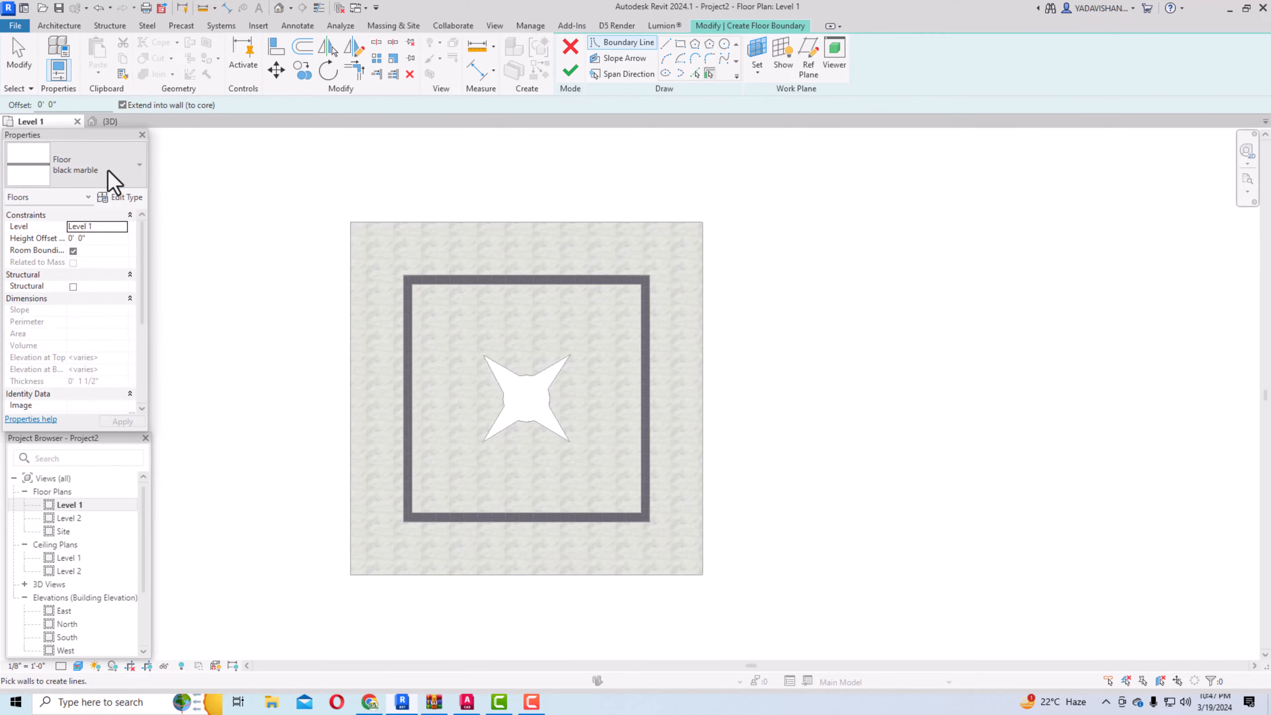
{"action": "left_click", "coordinate": [693, 73]}
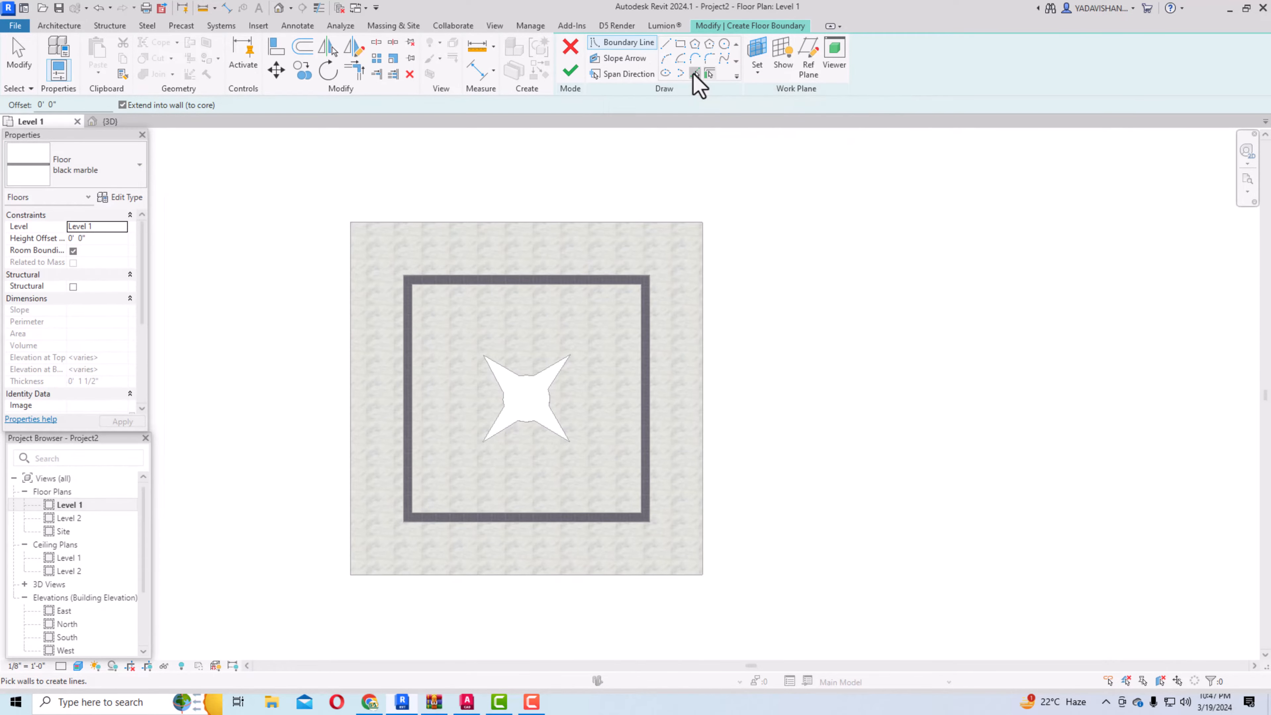
{"action": "left_click", "coordinate": [499, 386]}
{"action": "scroll", "coordinate": [511, 412], "scroll_direction": "up", "scroll_amount": 3}
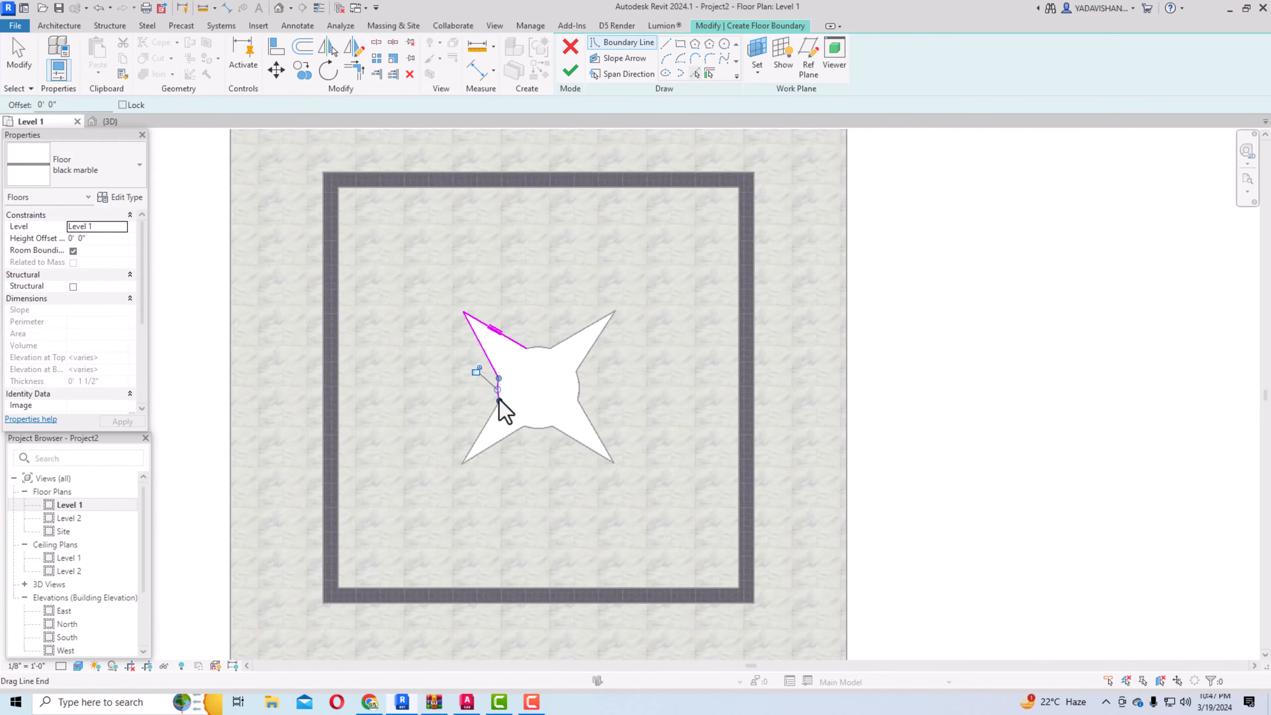
{"action": "left_click", "coordinate": [493, 413]}
{"action": "left_click", "coordinate": [500, 441]}
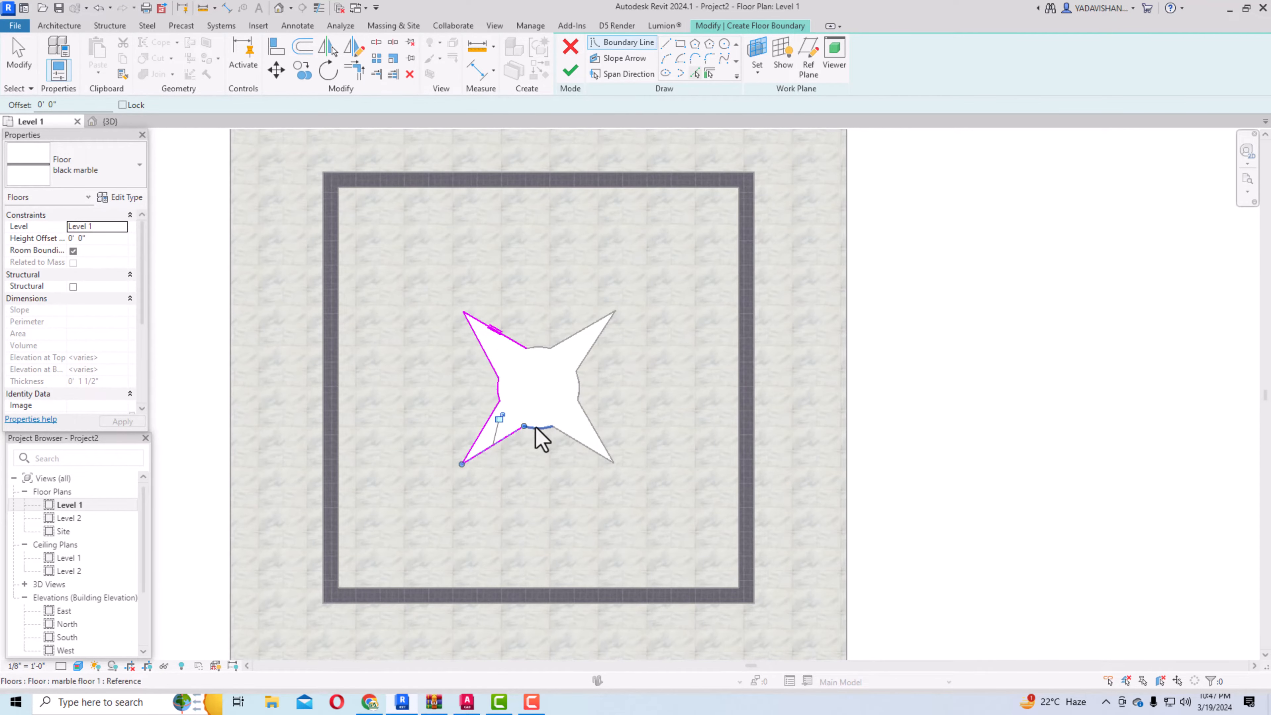
Pick the star opening's remaining lower, right and upper edges as boundary lines and finish the black marble floor.
{"action": "left_click", "coordinate": [536, 429]}
{"action": "left_click", "coordinate": [582, 444]}
{"action": "left_click", "coordinate": [580, 393]}
{"action": "left_click", "coordinate": [586, 356]}
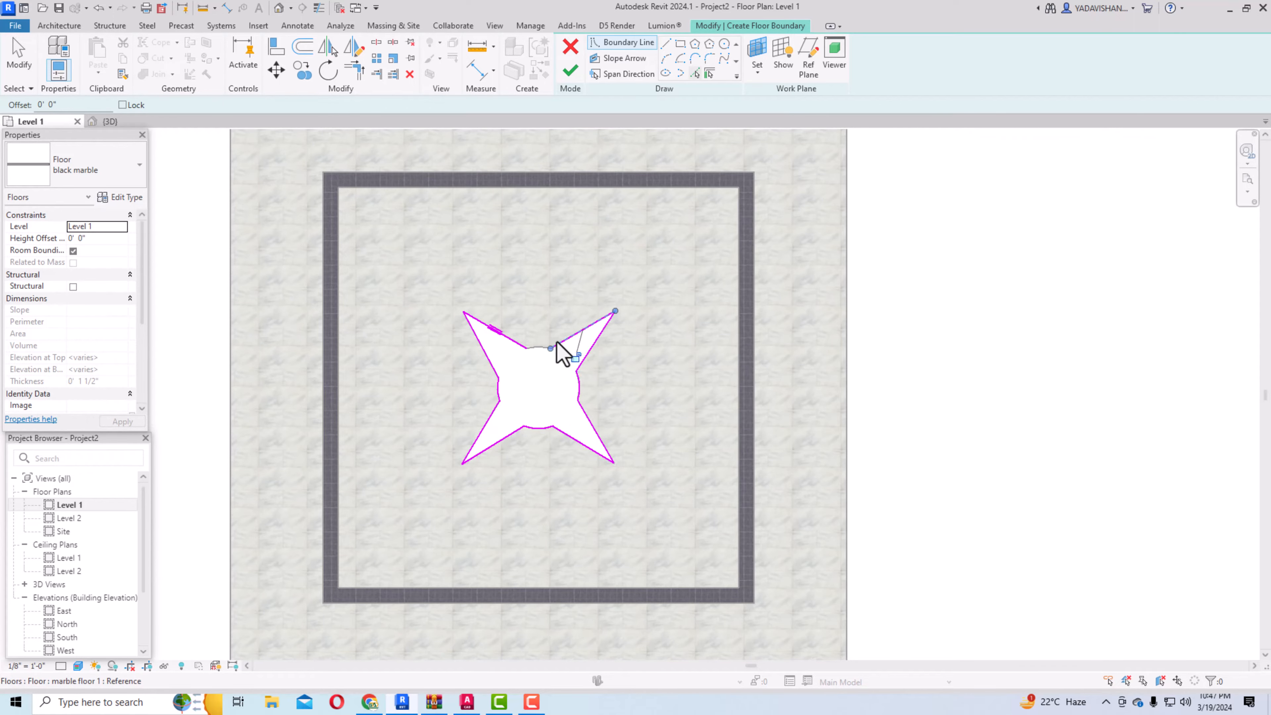
{"action": "left_click", "coordinate": [533, 349]}
{"action": "scroll", "coordinate": [589, 270], "scroll_direction": "down", "scroll_amount": 2}
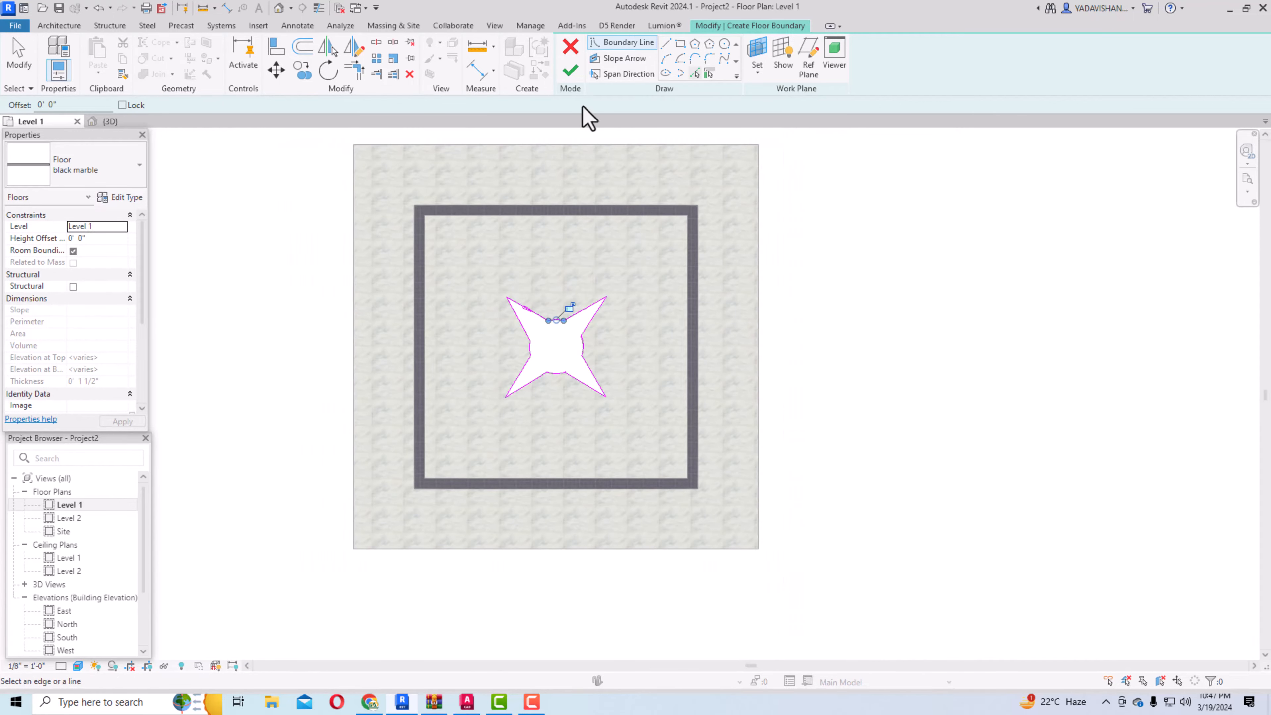
{"action": "left_click", "coordinate": [575, 75]}
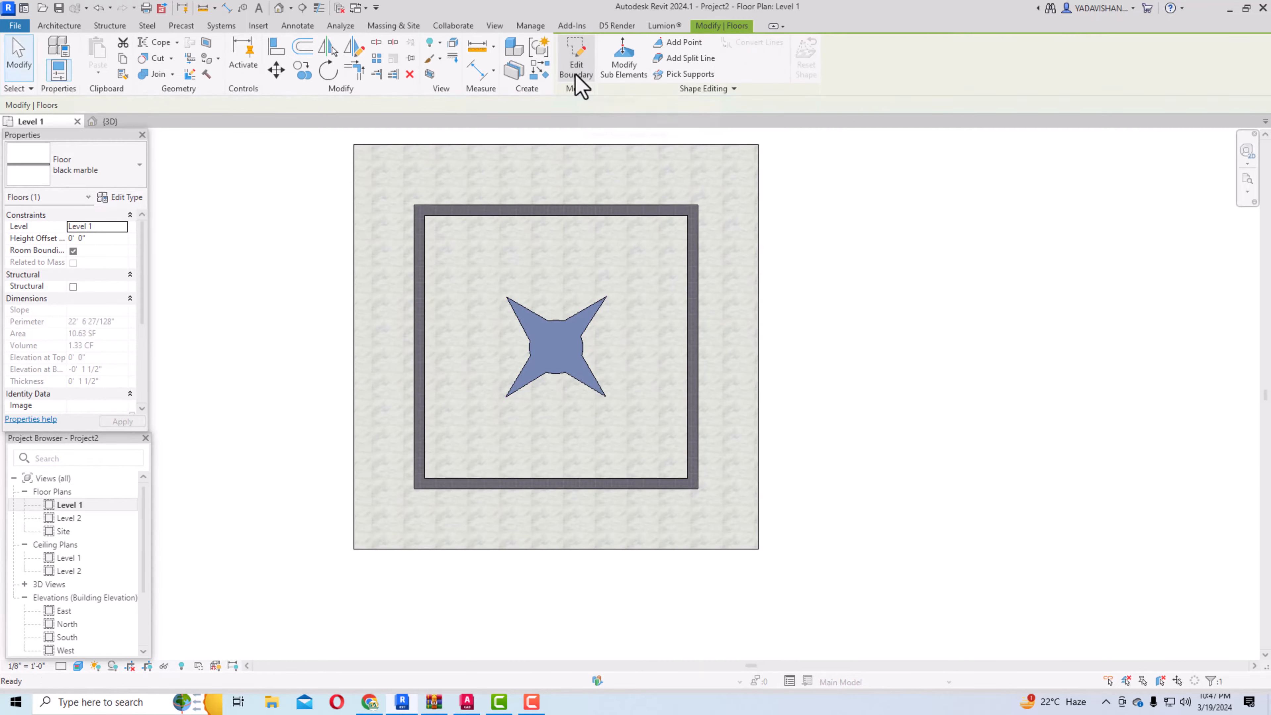
{"action": "key", "text": "Escape"}
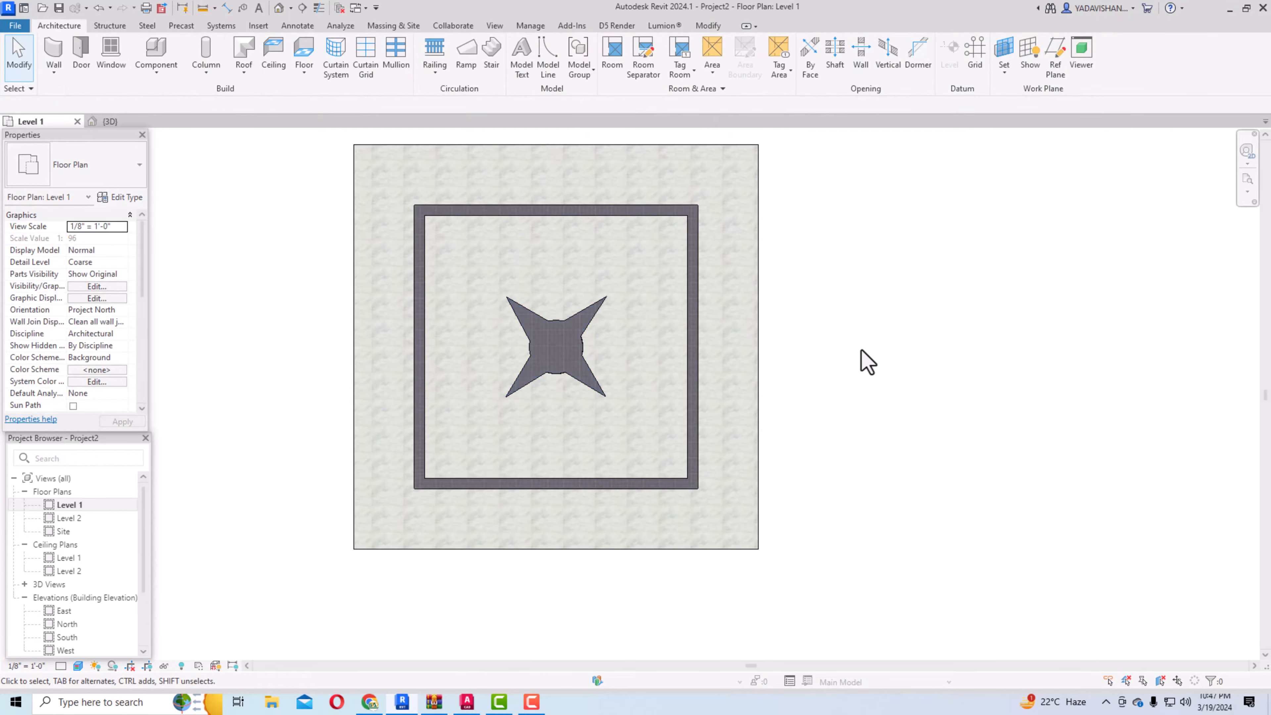
Inspect the marble floor with its dark border strip and star inlay in the default 3D view.
{"action": "left_click", "coordinate": [279, 8]}
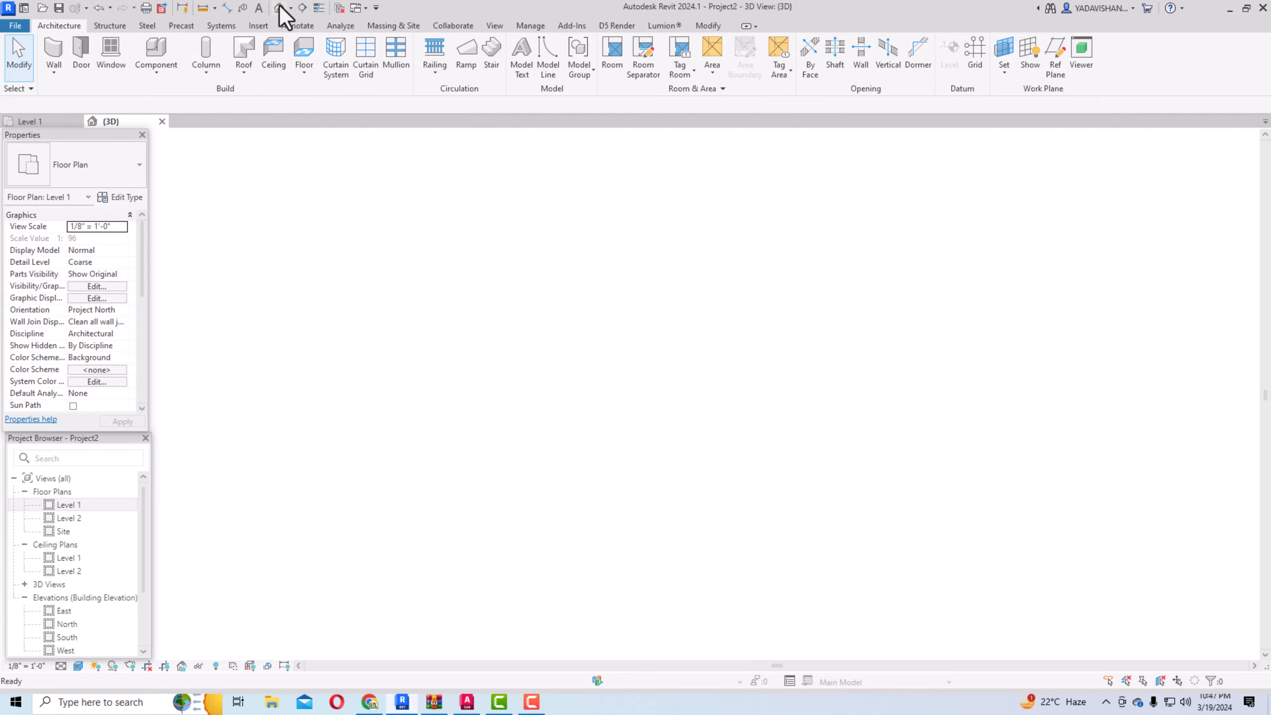
{"action": "scroll", "coordinate": [801, 476], "scroll_direction": "up", "scroll_amount": 2}
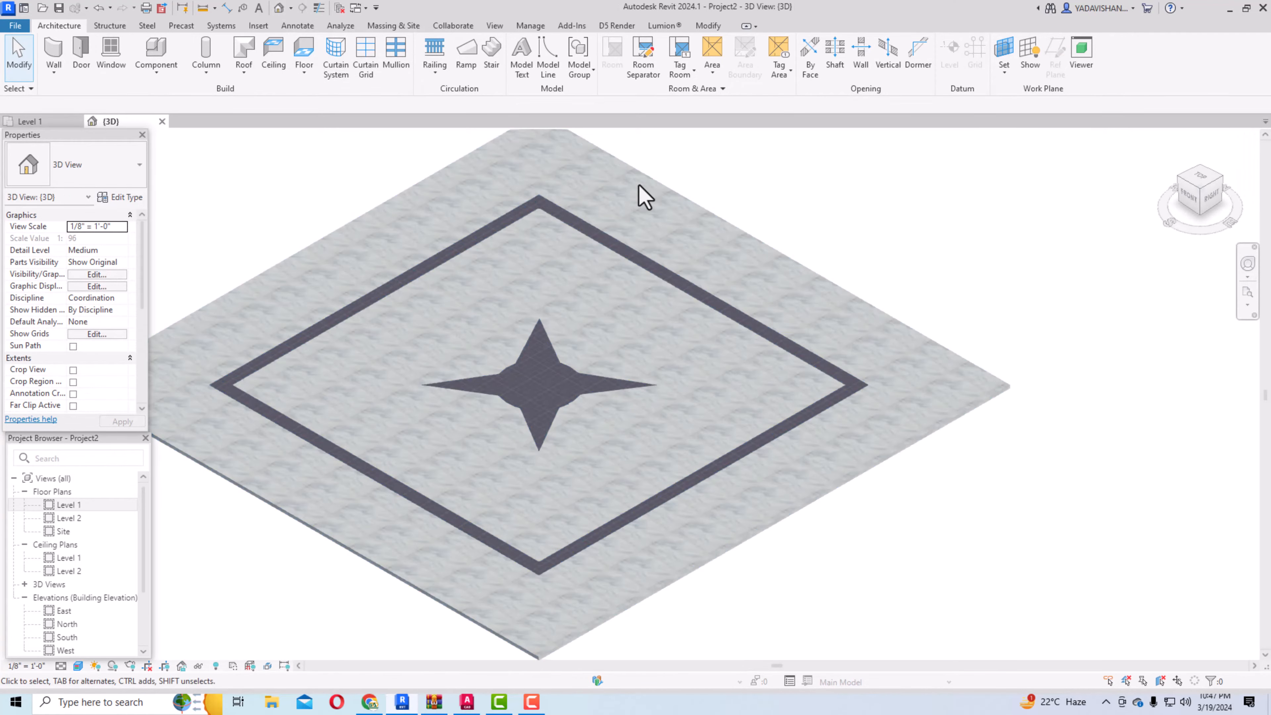
{"action": "scroll", "coordinate": [566, 270], "scroll_direction": "down", "scroll_amount": 1}
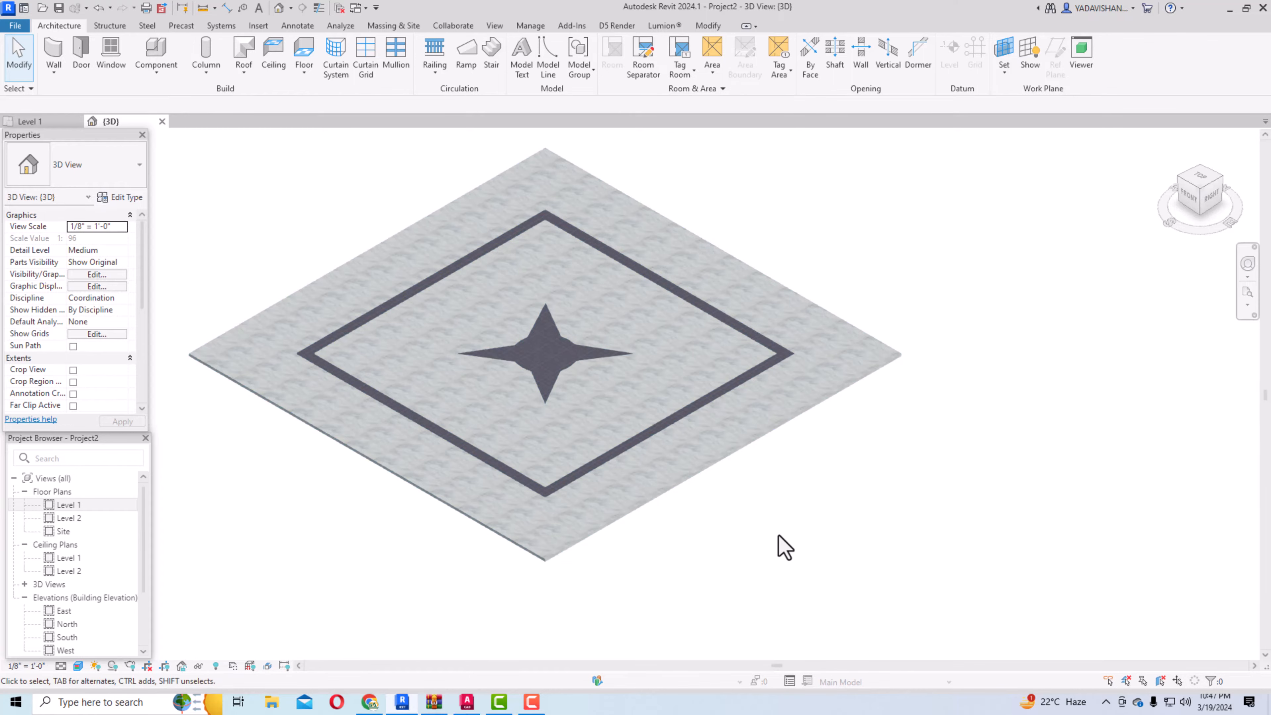
{"action": "scroll", "coordinate": [778, 536], "scroll_direction": "down", "scroll_amount": 1}
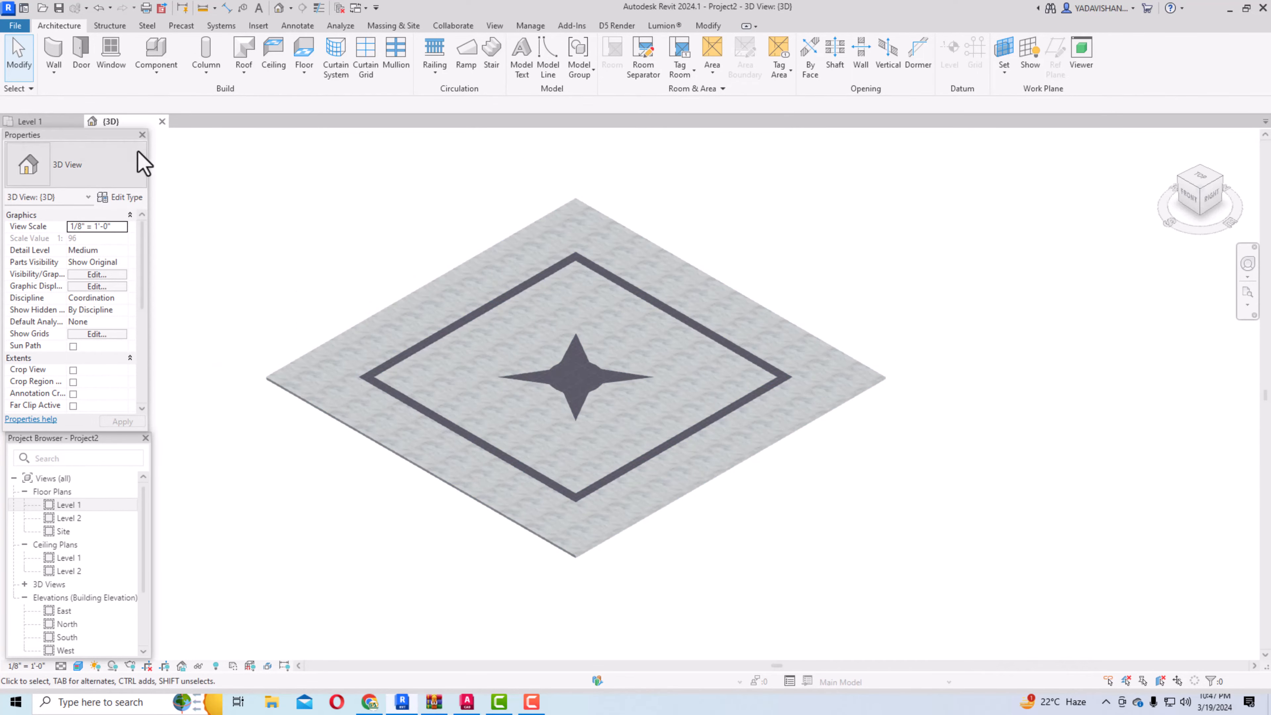
{"action": "left_click", "coordinate": [304, 55]}
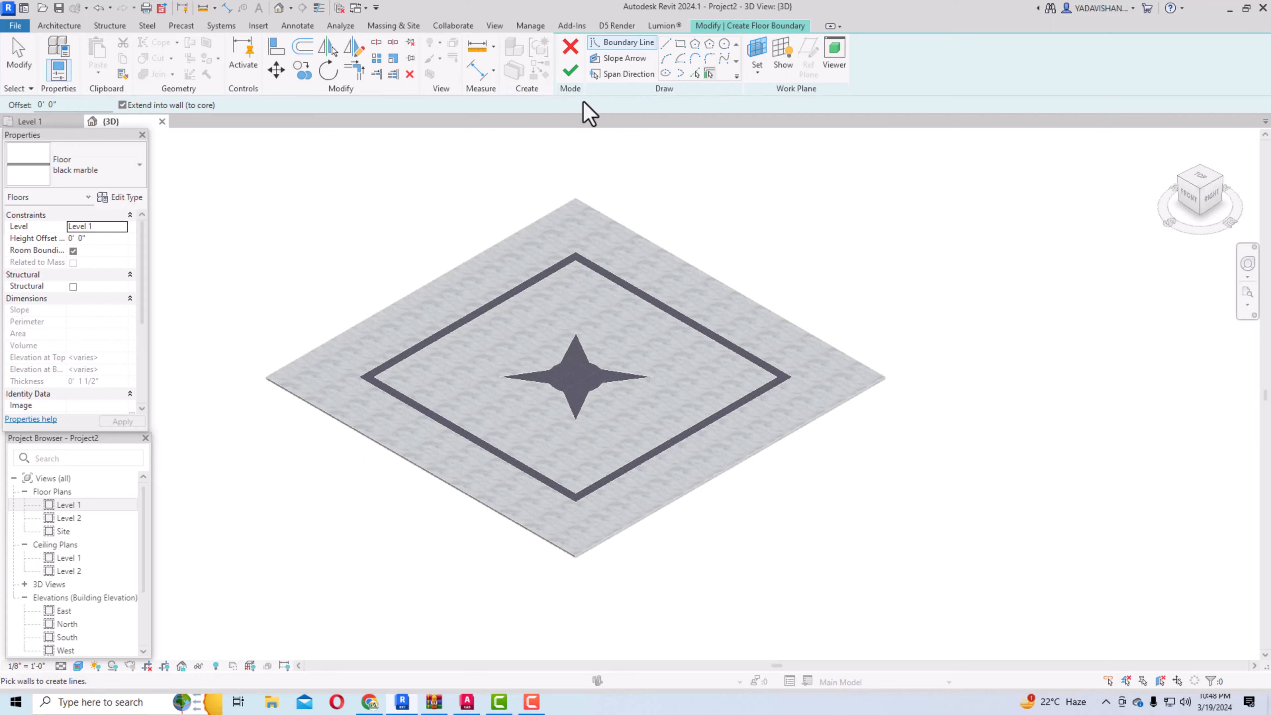
{"action": "left_click", "coordinate": [573, 52]}
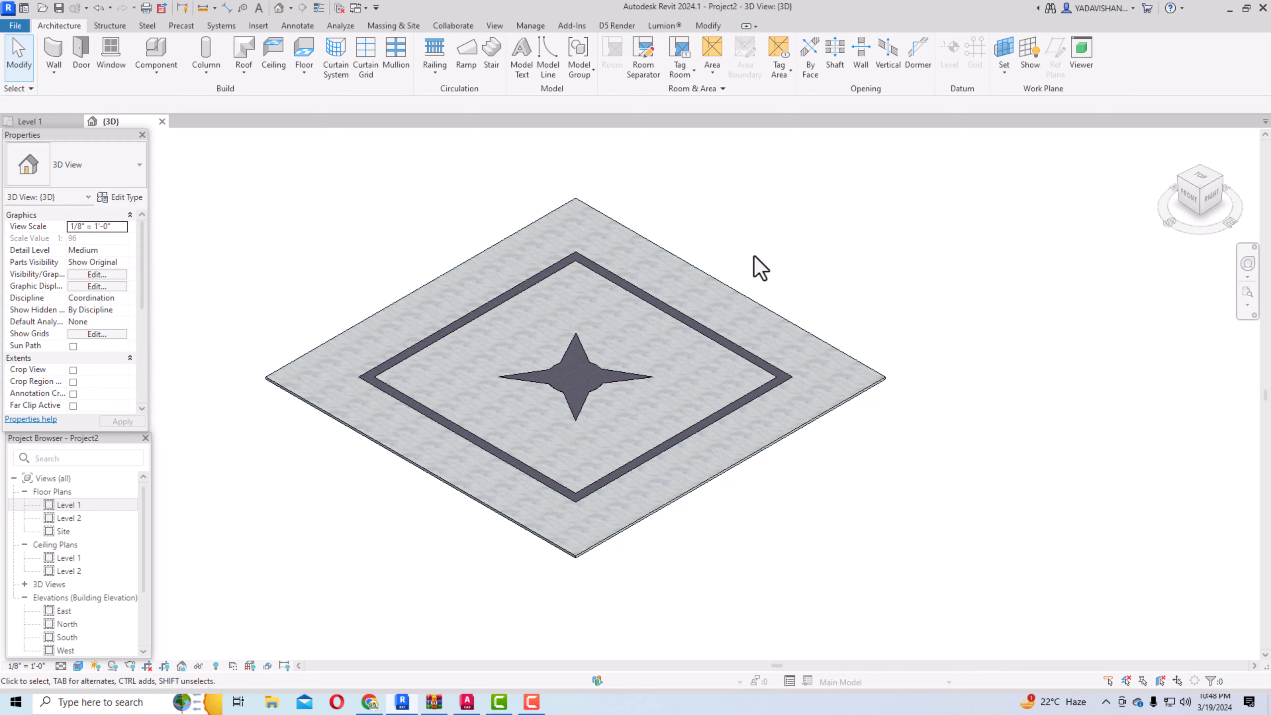
{"action": "left_click", "coordinate": [535, 705]}
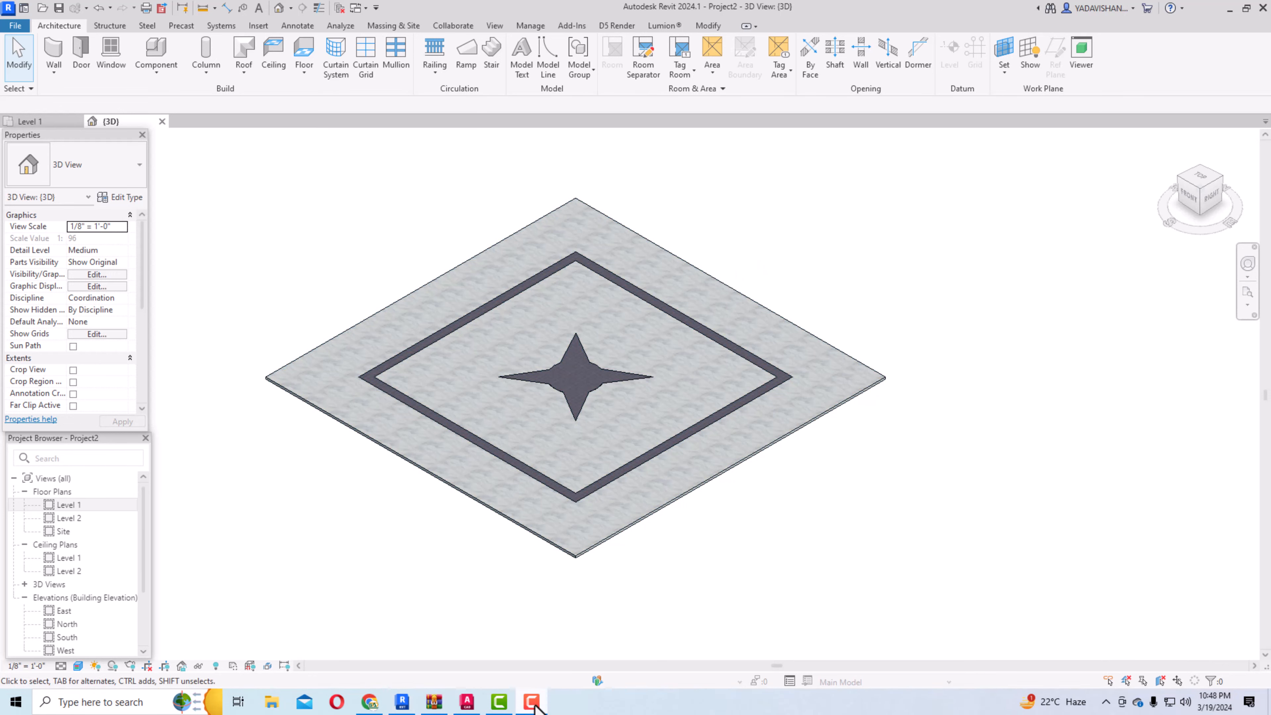